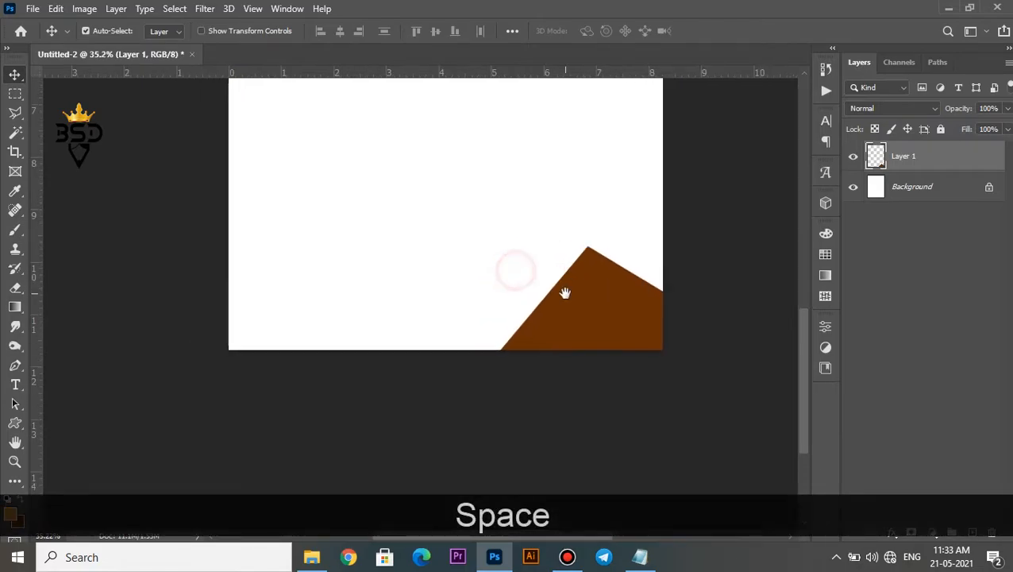
Add a Gradient Overlay to the large mountain shape with a linear blue gradient at 60°, and reposition the gradient
click(885, 534)
click(913, 489)
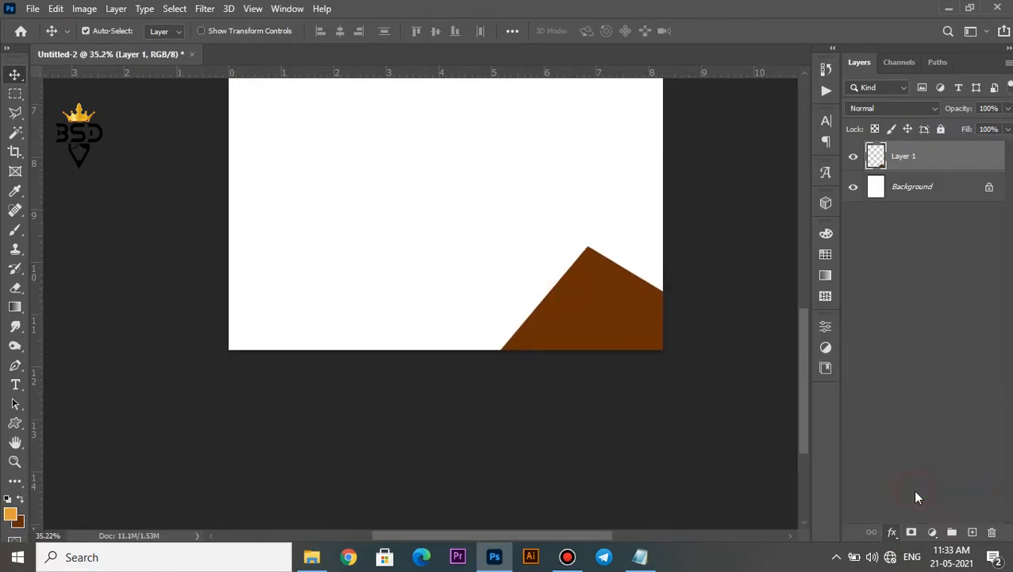
drag(600, 174, 674, 362)
drag(706, 493, 704, 486)
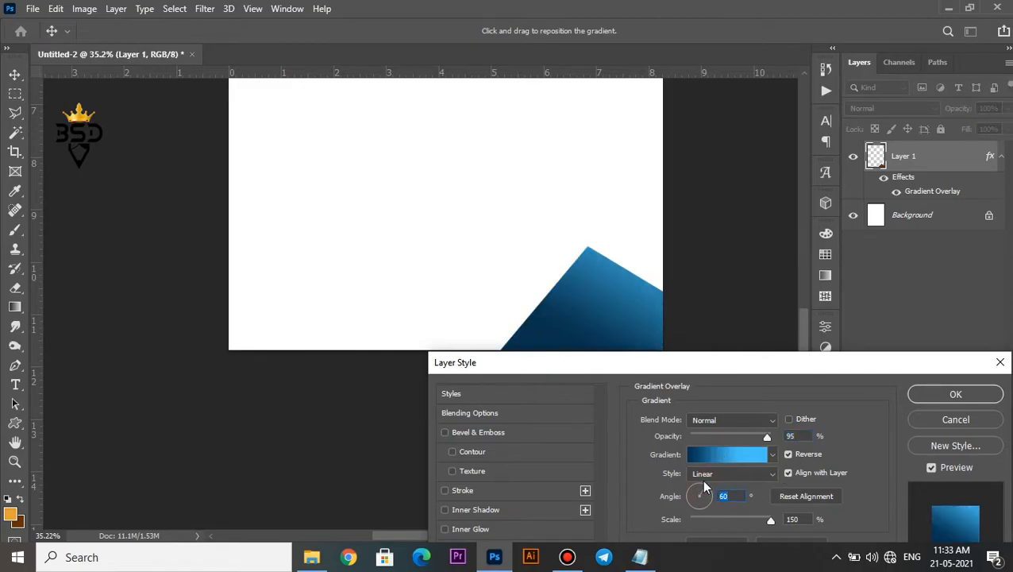
drag(594, 315, 569, 328)
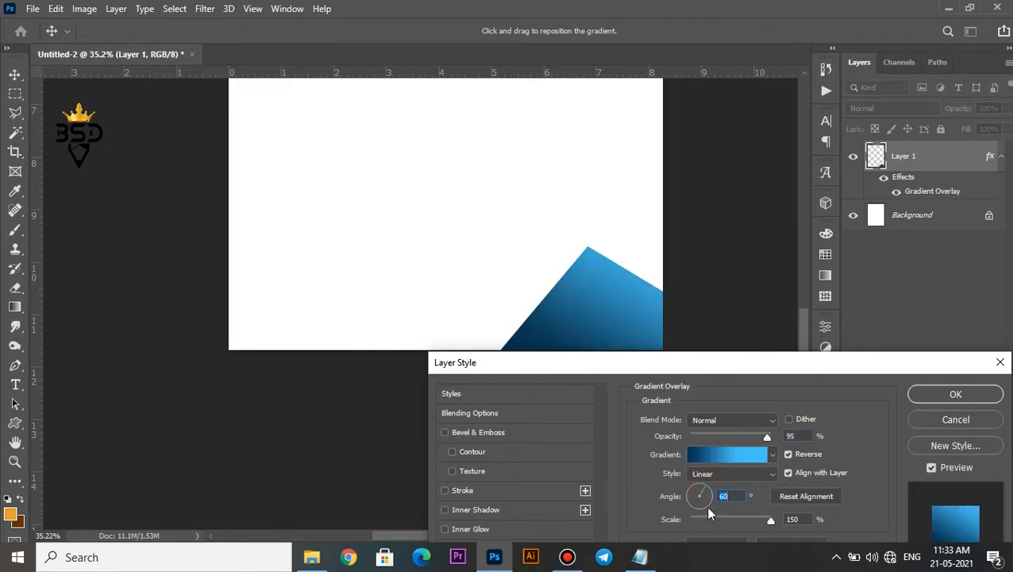
Shift the light blue colour stop toward the start of the large mountain's gradient, then reposition the gradient and accept it
click(723, 454)
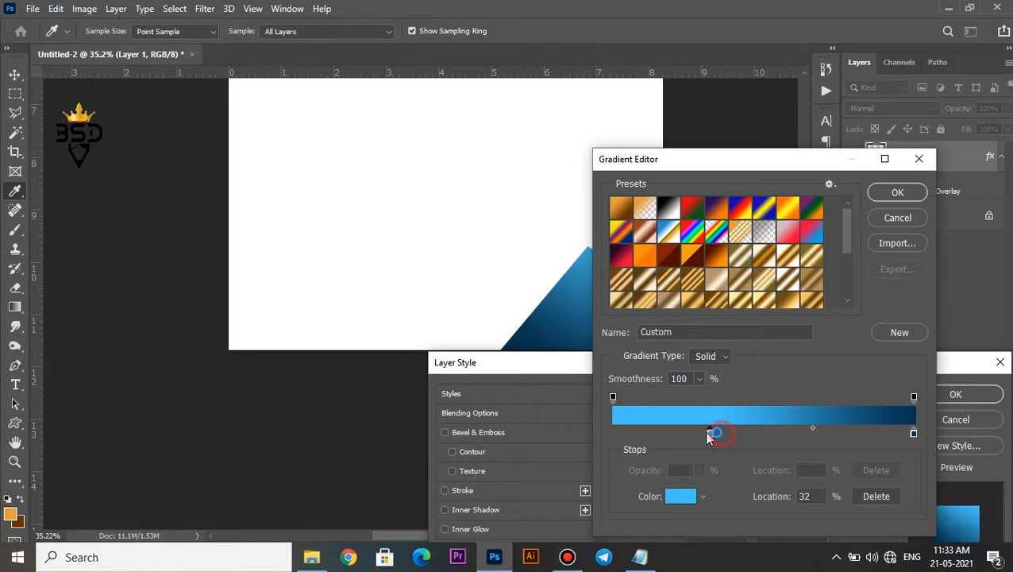
drag(708, 435, 682, 429)
click(897, 193)
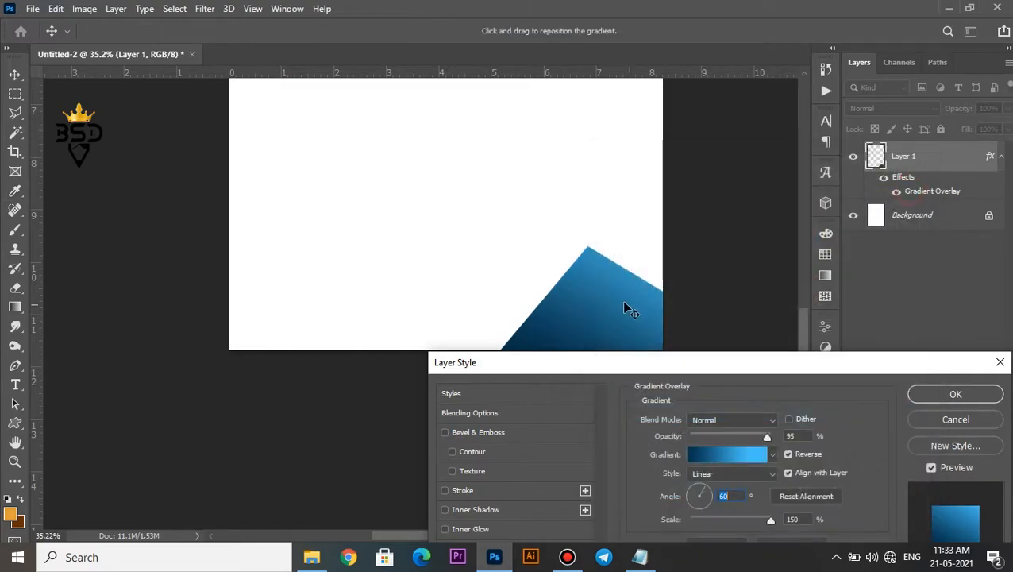
drag(608, 303, 586, 314)
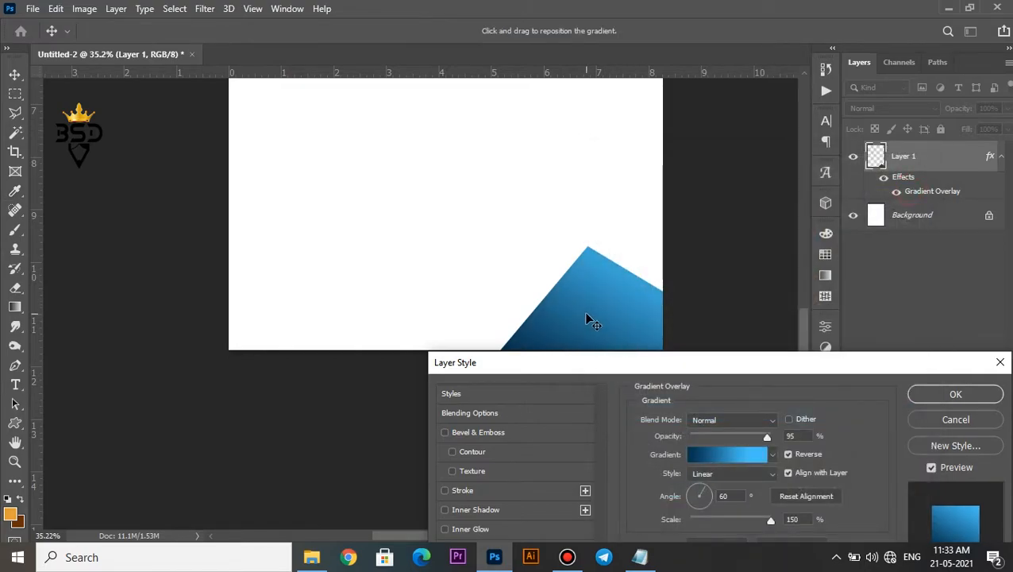
click(917, 394)
Lasso a second, lower mountain behind the large one and fill it with the background colour on a new layer beneath Layer 1
click(15, 113)
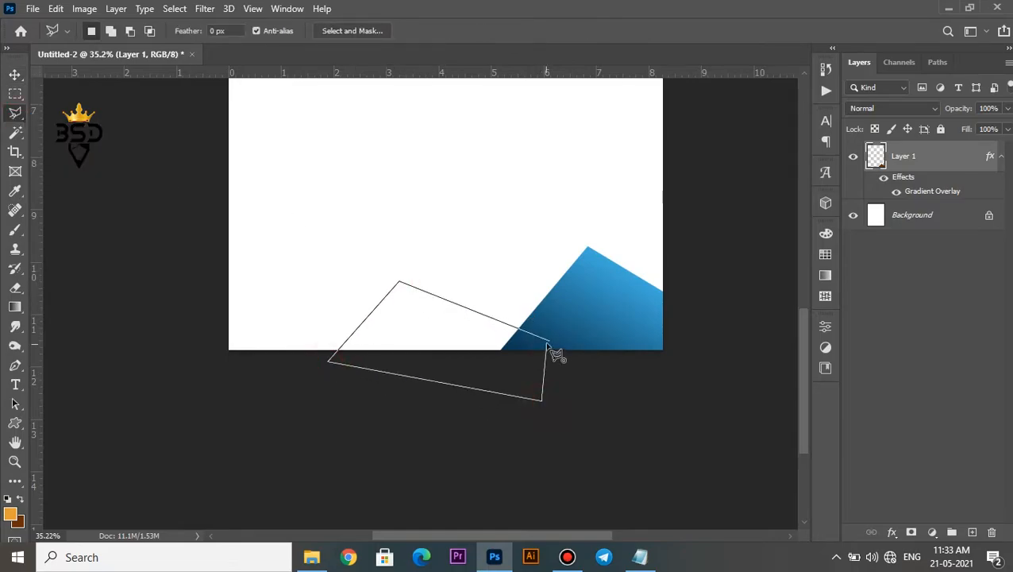
click(903, 227)
click(972, 532)
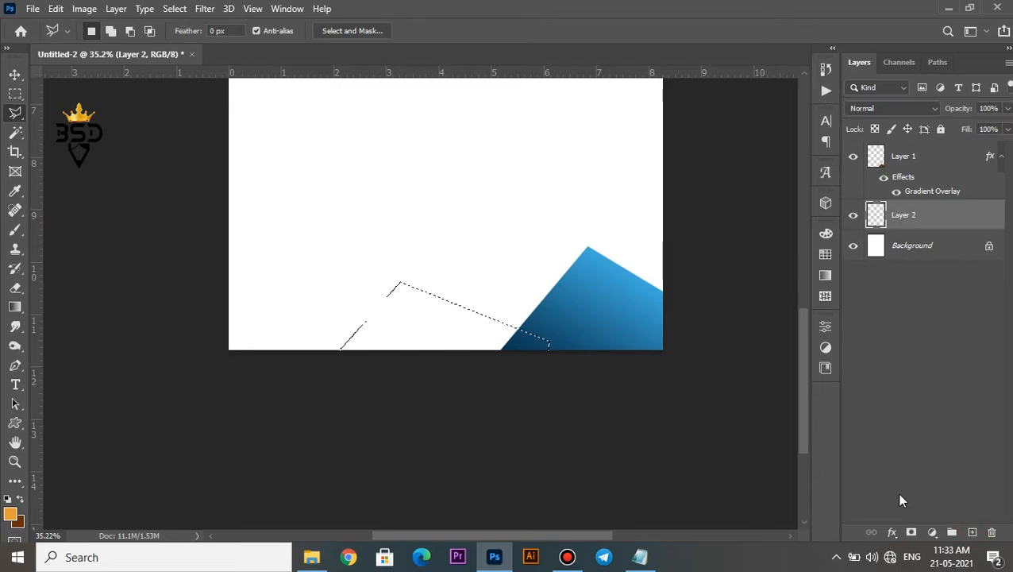
key(ctrl+BackSpace)
key(ctrl+d)
key(v)
Add a Gradient Overlay to the second mountain, set its angle to 125° and reposition the gradient
click(893, 532)
click(925, 492)
drag(714, 355, 681, 402)
click(662, 523)
mouse_move(469, 325)
mouse_down()
mouse_move(494, 345)
mouse_move(471, 335)
mouse_up()
click(659, 527)
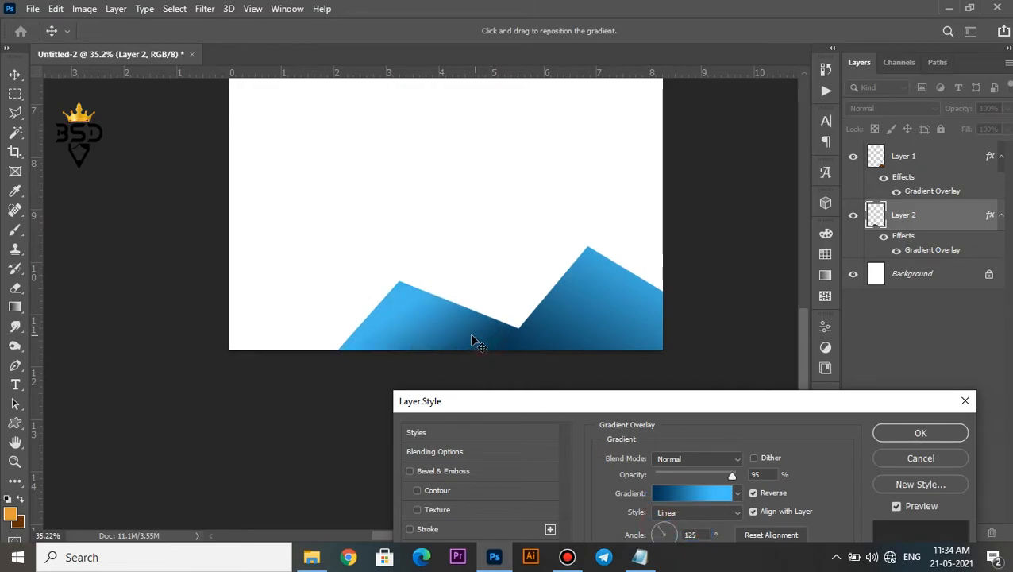
Set the light blue colour stop of the second mountain's gradient to location 12% and accept the layer style
click(691, 493)
drag(661, 437, 648, 436)
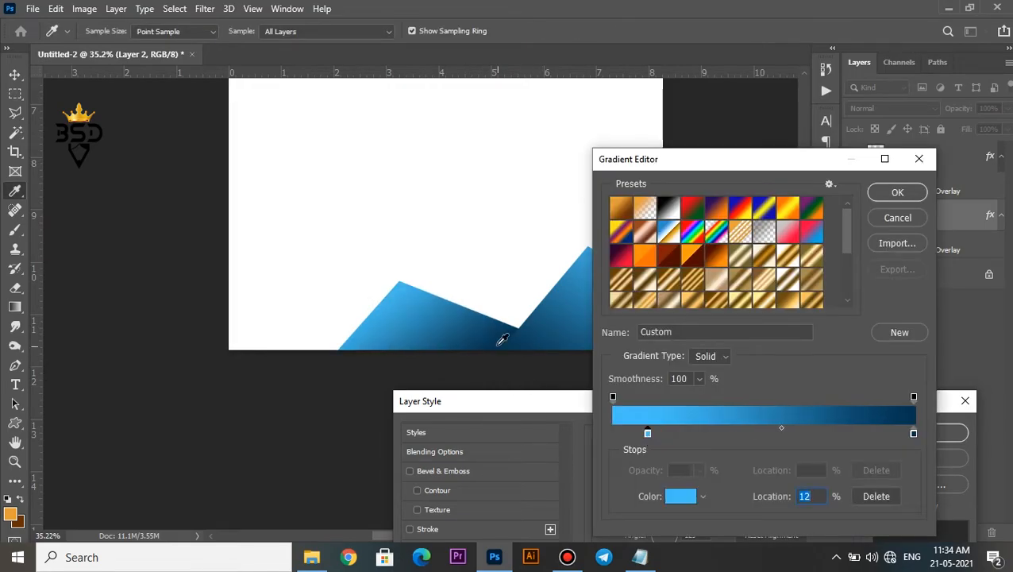
drag(723, 401, 698, 366)
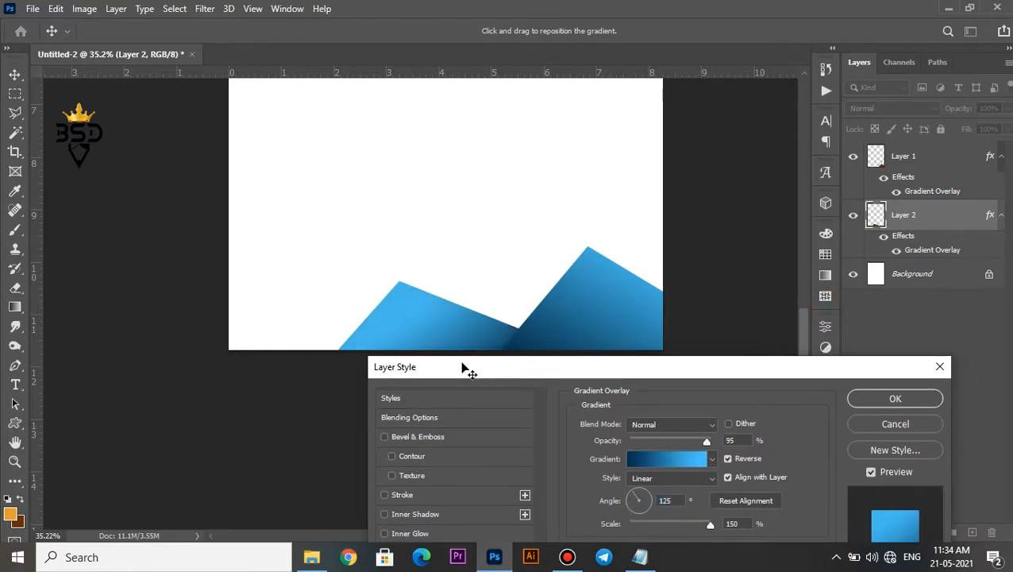
click(867, 402)
Free-transform the second mountain, adjusting its size and moving it down and to the right against the page's bottom edge
key(space)
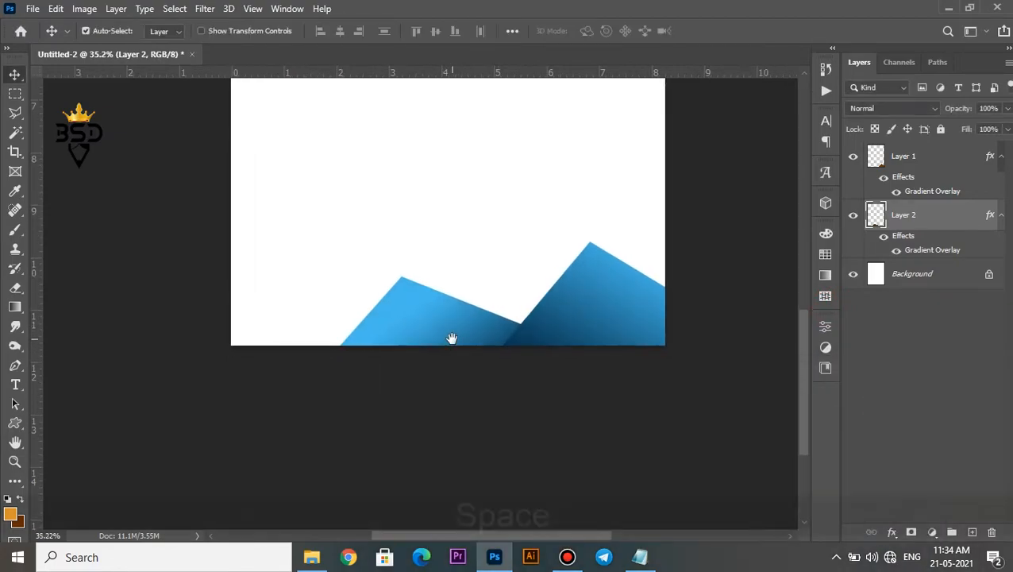
drag(452, 339, 469, 343)
key(ctrl+t)
drag(612, 358, 607, 372)
drag(441, 315, 494, 338)
key(Return)
Review the second mountain's Gradient Overlay settings and accept them
scroll(441, 337, up, 1)
key(space)
double_click(906, 254)
mouse_move(458, 173)
mouse_down()
mouse_move(554, 334)
mouse_move(642, 370)
mouse_move(469, 362)
mouse_move(546, 312)
mouse_move(556, 289)
mouse_up()
click(941, 389)
Lasso a low third mountain at the page's lower-left corner and fill it with the background colour on a new layer above Layer 2
scroll(493, 348, up, 1)
key(space)
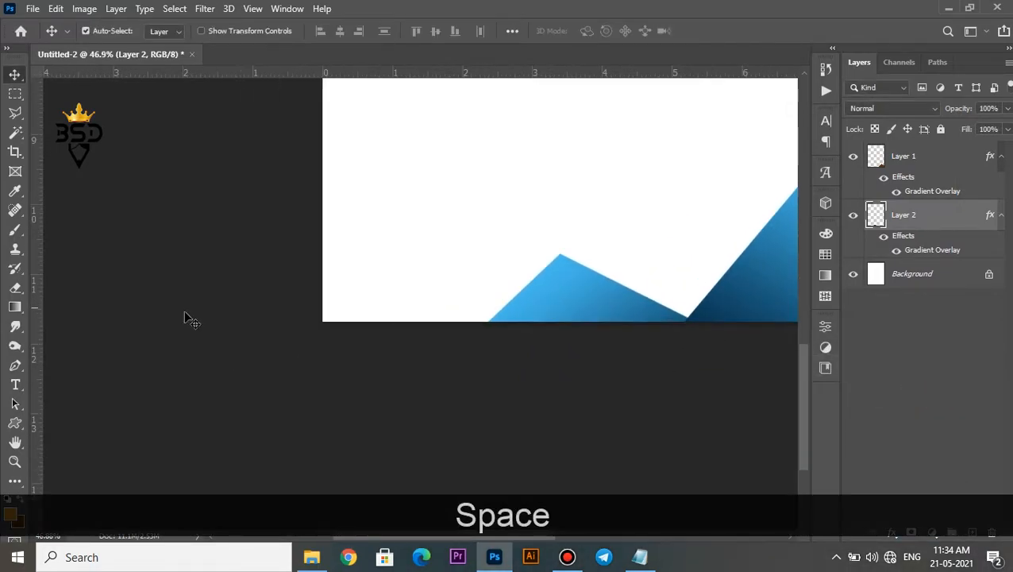
click(16, 114)
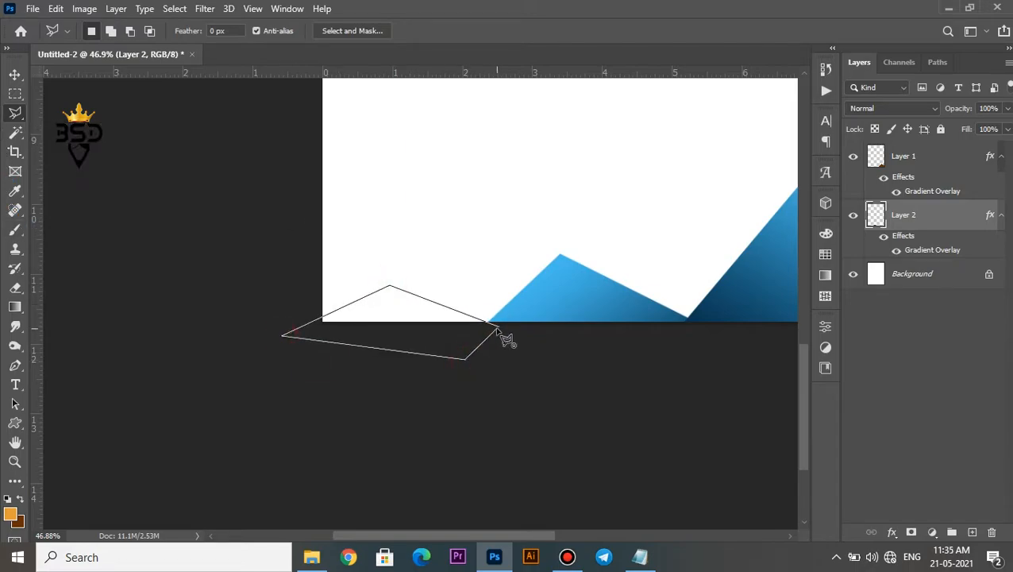
click(948, 284)
click(944, 217)
click(973, 533)
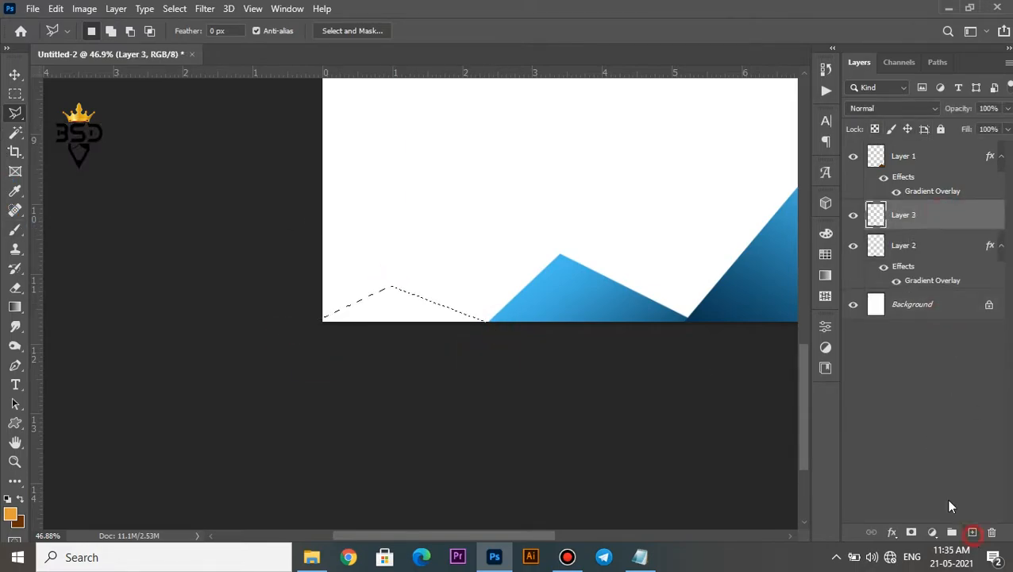
key(ctrl+BackSpace)
key(ctrl+d)
key(v)
Add a Gradient Overlay to the leftmost mountain and fine-tune its linear blue gradient to an angle near 95°
click(893, 533)
click(929, 487)
drag(662, 179, 563, 399)
click(573, 522)
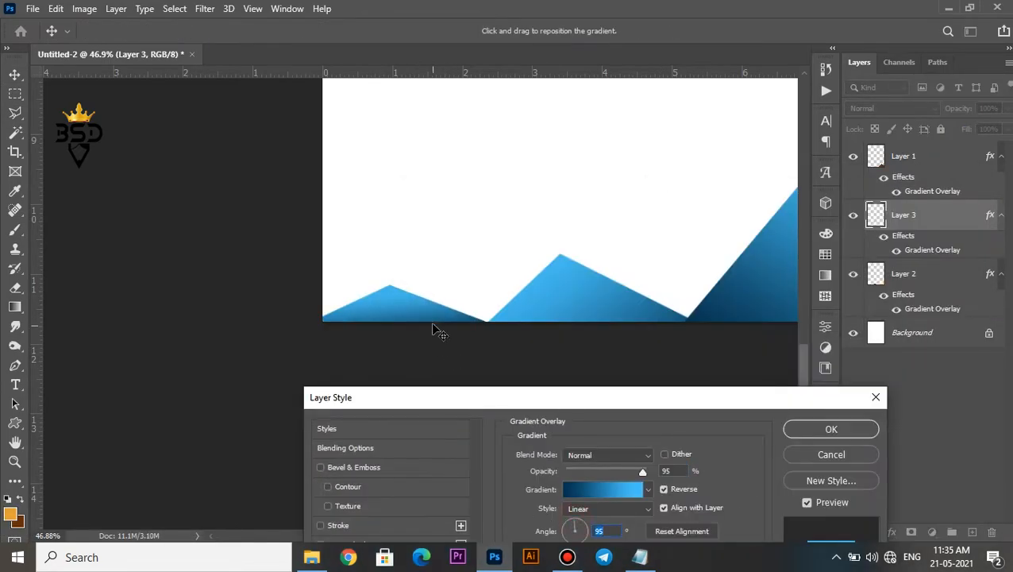
key(Down)
key(Down)
key(Down)
click(804, 431)
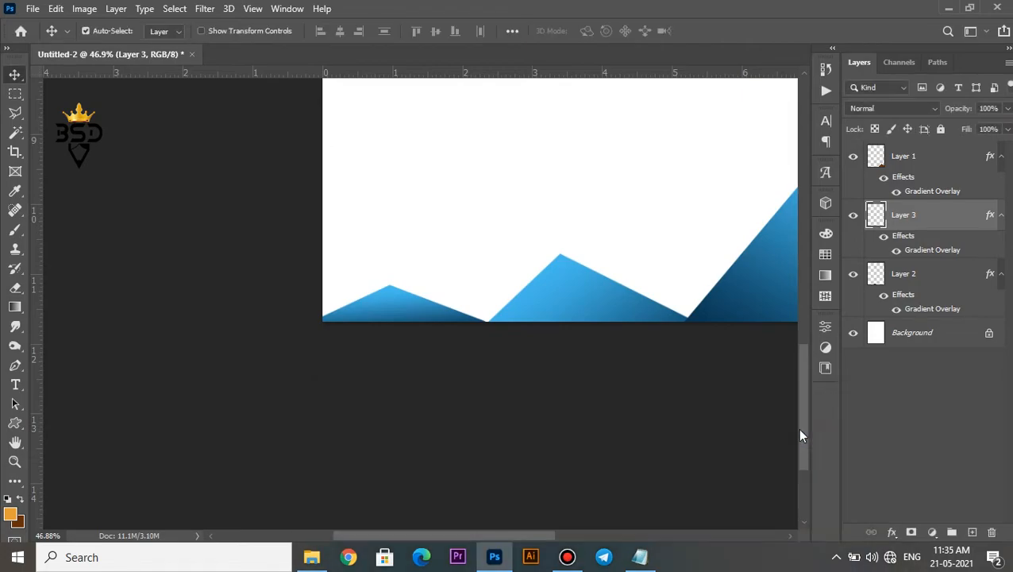
Lasso the left face of the middle mountain and fill it with the background colour on a new layer above Layer 2
scroll(544, 337, up, 1)
click(13, 113)
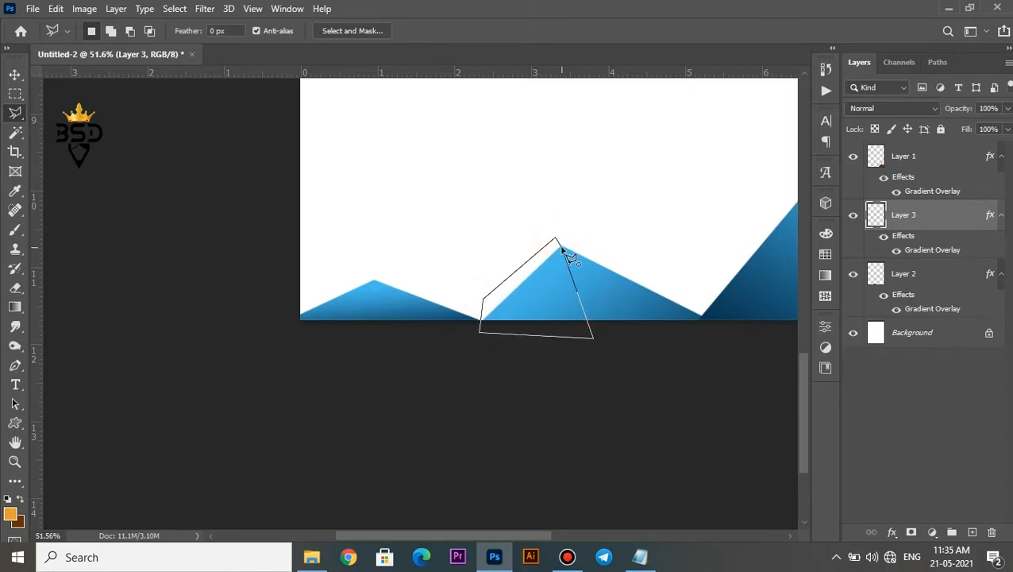
click(911, 281)
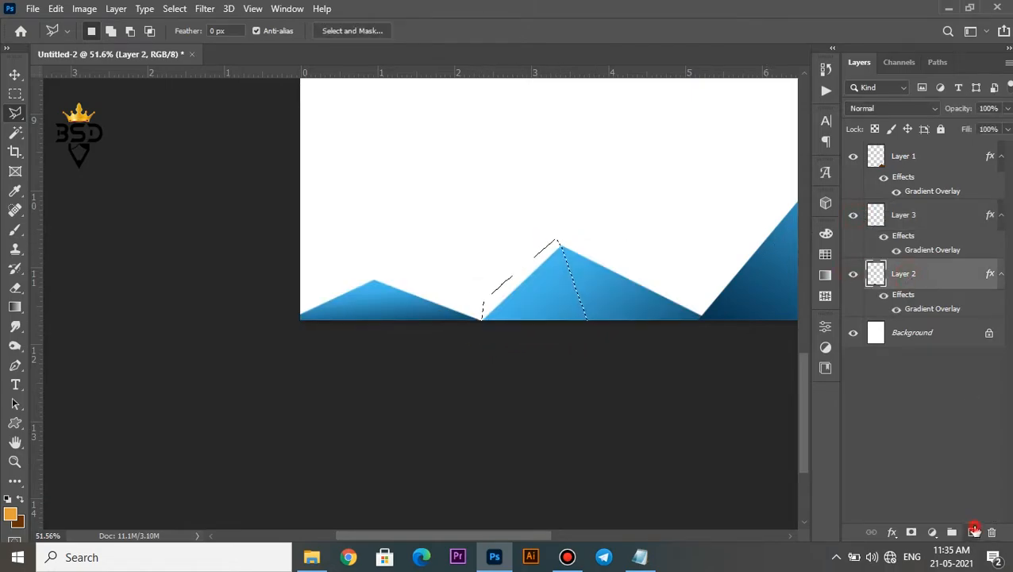
click(972, 532)
key(ctrl+BackSpace)
key(ctrl+d)
Clip the new face layer to the middle mountain and rasterize the layer style of Layer 2
right_click(952, 294)
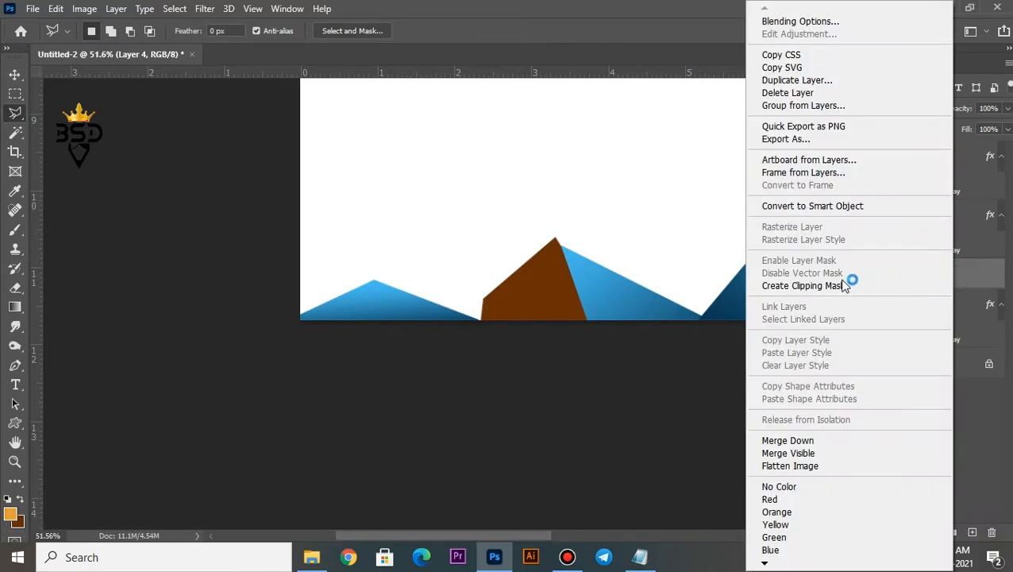
click(849, 283)
right_click(906, 306)
click(773, 240)
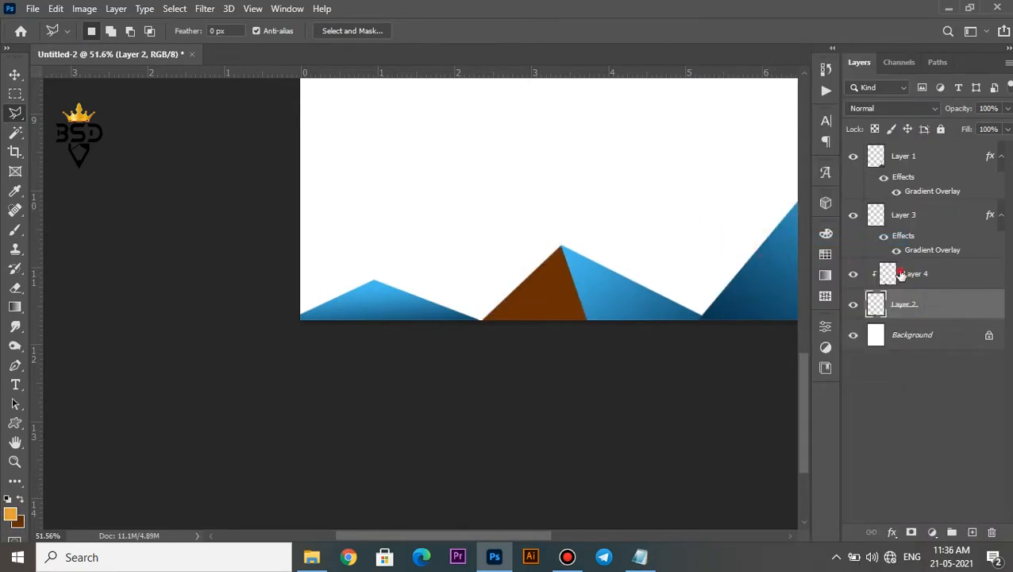
Add a blue linear Gradient Overlay at 95% opacity to the middle mountain's left face
click(921, 273)
click(893, 531)
click(905, 477)
drag(679, 187, 715, 421)
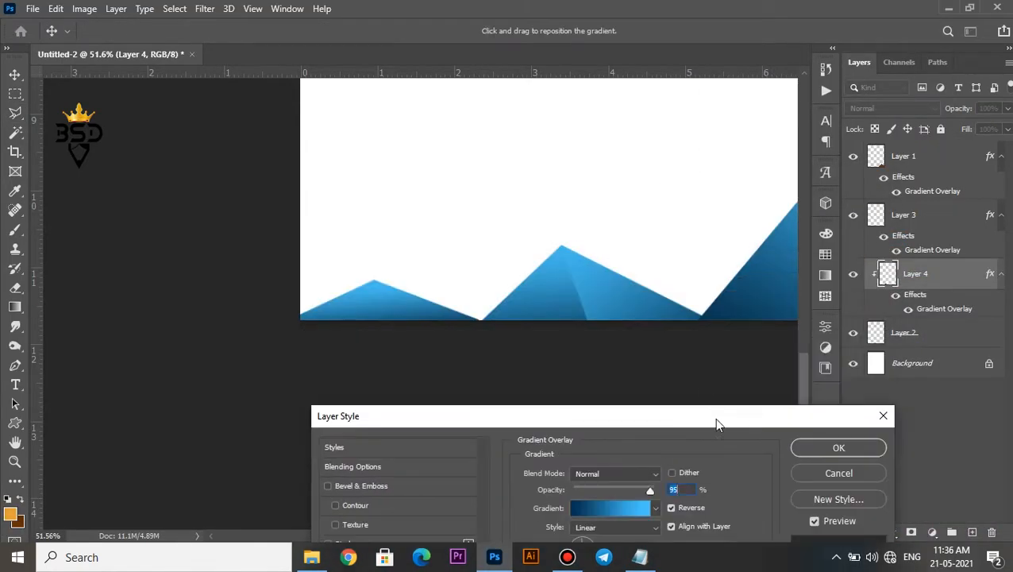
key(Return)
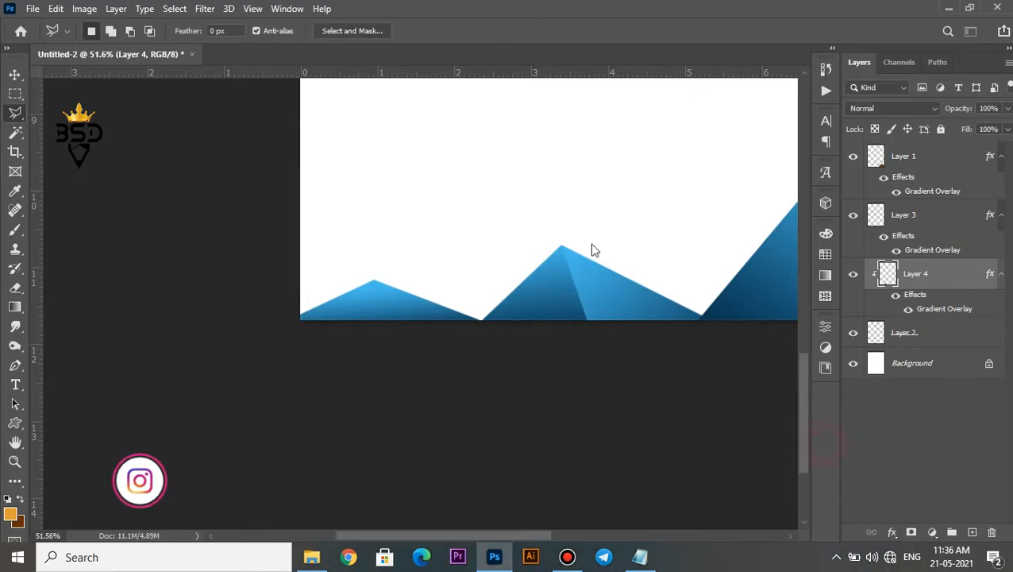
Draw a rectangle about 1871 × 108 px across the page's bottom edge, stacked above the mountain layers
scroll(493, 435, down, 6)
scroll(486, 435, up, 2)
key(space)
drag(482, 429, 471, 335)
scroll(480, 381, up, 3)
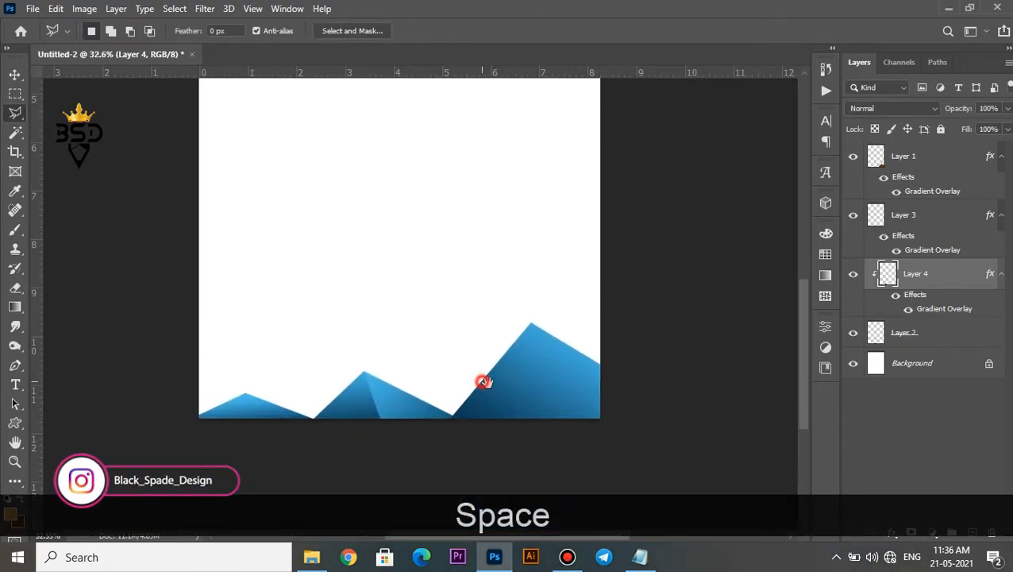
key(v)
right_click(15, 423)
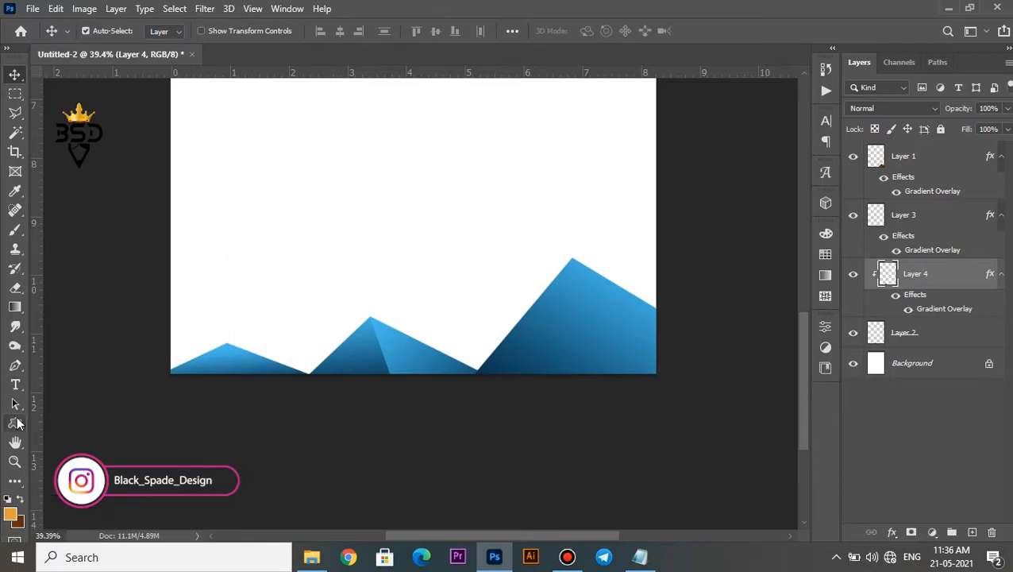
click(77, 421)
click(906, 157)
drag(701, 390, 151, 359)
Change the bottom rectangle's fill to dark navy #042042
click(653, 420)
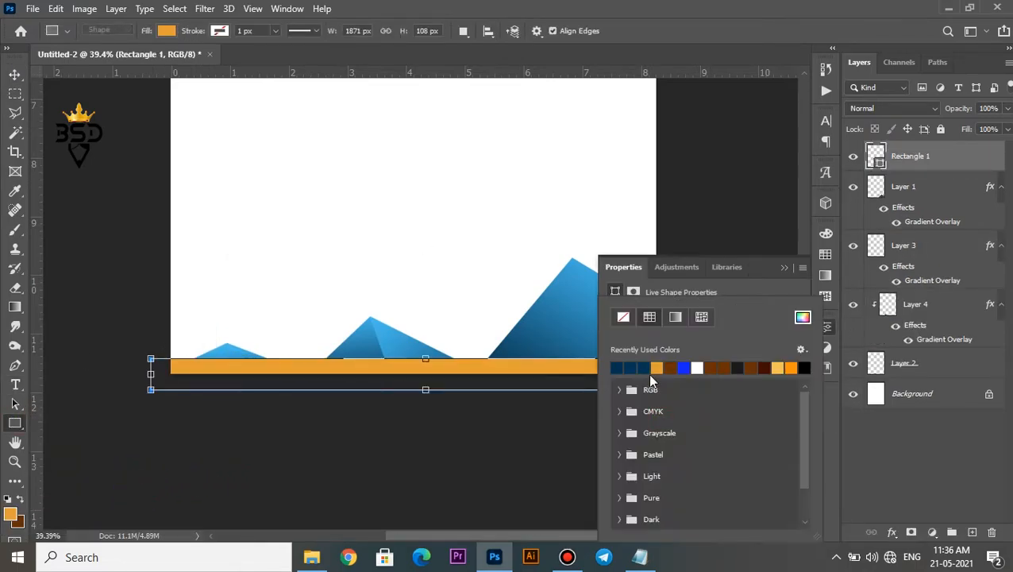
click(639, 367)
click(803, 317)
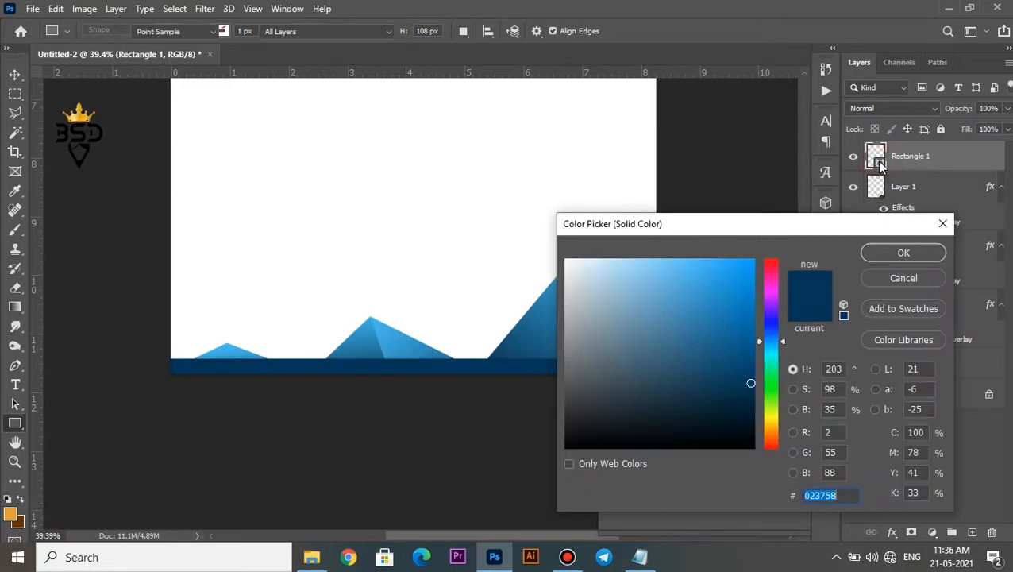
click(775, 332)
drag(777, 333, 779, 338)
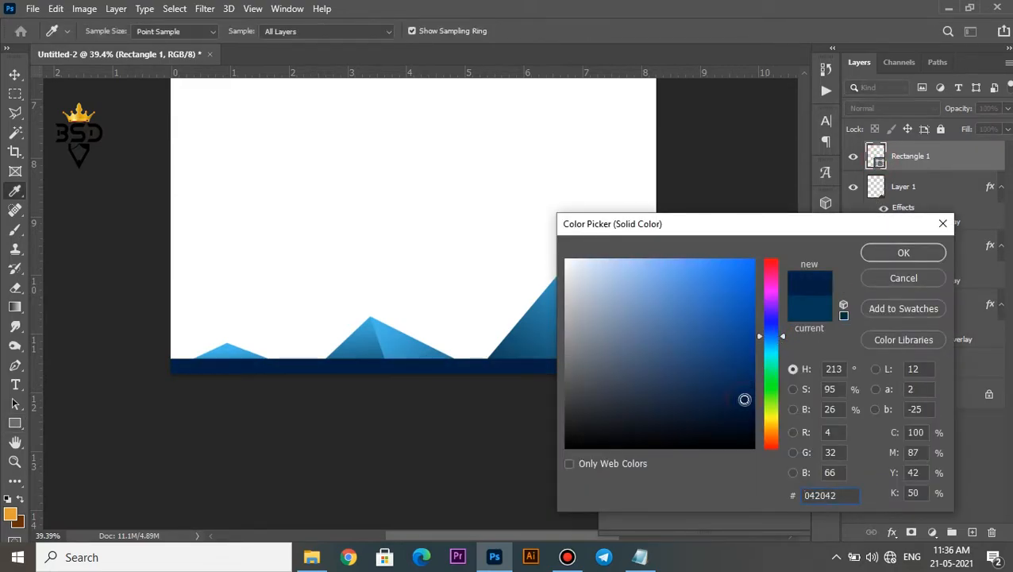
click(891, 252)
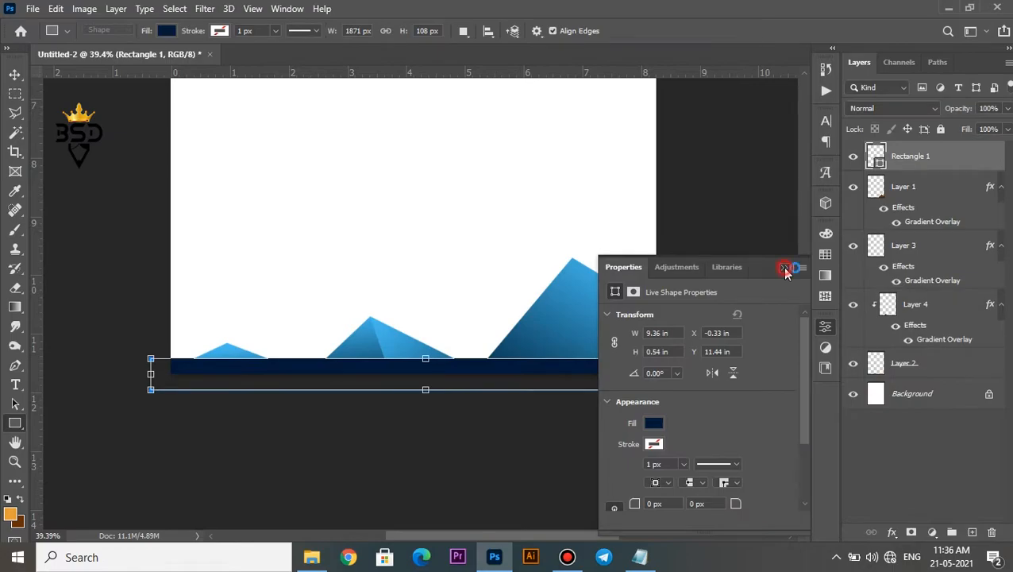
click(785, 269)
Select all the mountain layers from Layer 1 to Layer 2 and nudge them up and to the left above the navy strip
key(ctrl+0)
key(v)
click(928, 187)
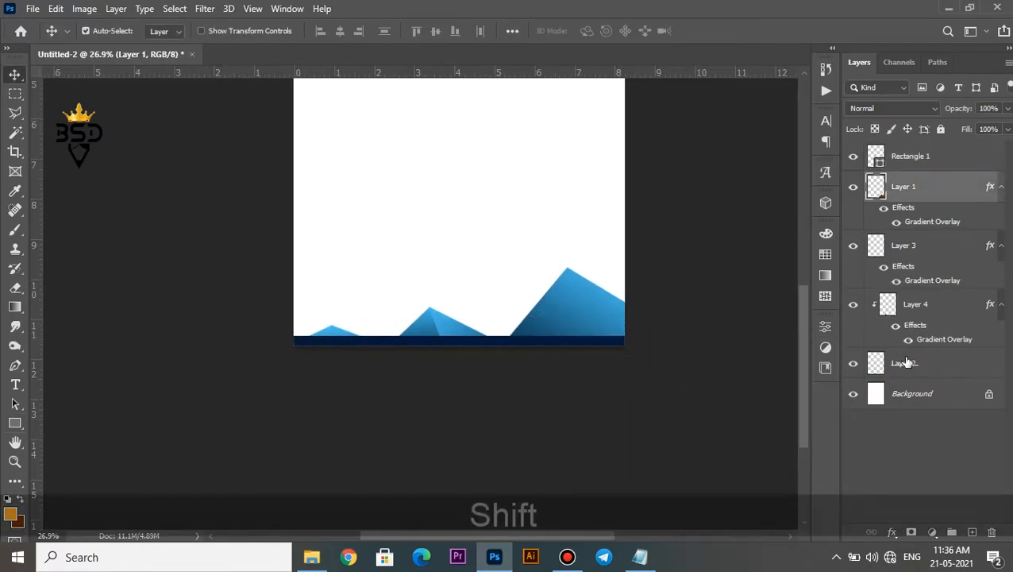
shift+click(905, 362)
key(shift+Up)
key(shift+Up)
key(shift+Up)
key(shift+Left)
key(shift+Left)
key(Left)
key(Left)
key(Left)
key(Left)
key(Up)
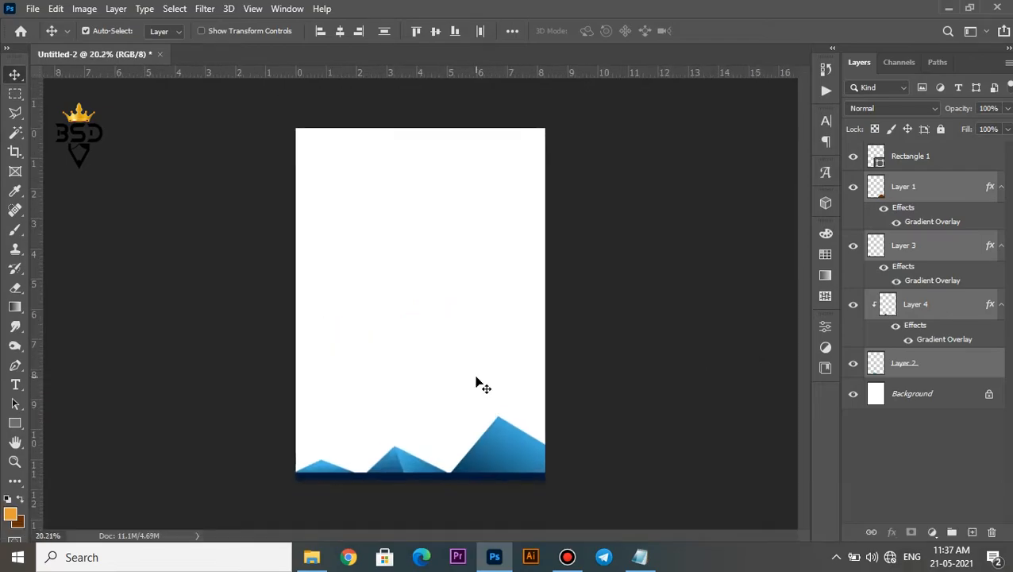
Lasso the left face of the large mountain and fill it with the background colour on a new layer above Layer 1
key(space)
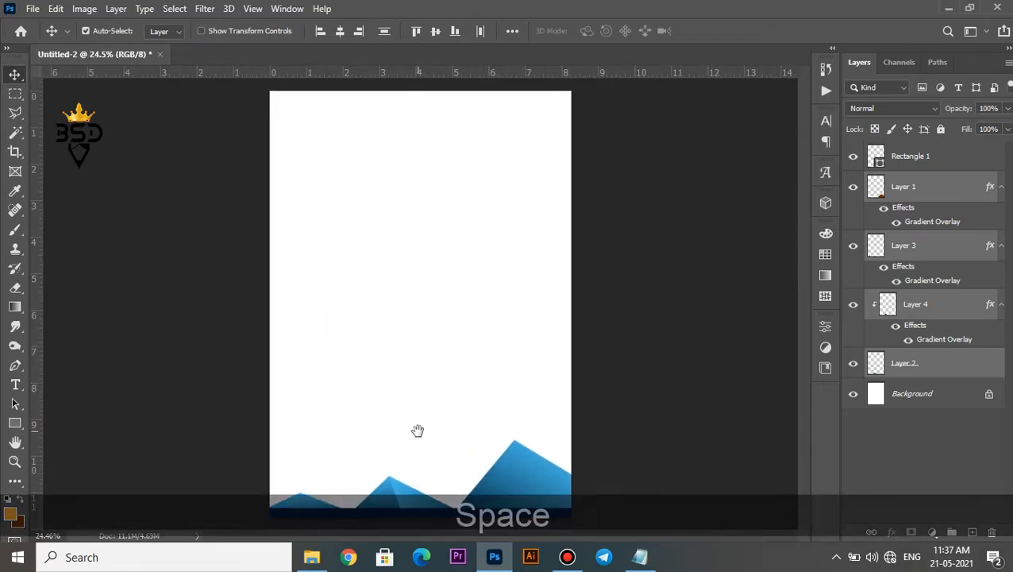
scroll(438, 394, up, 3)
drag(438, 401, 445, 229)
scroll(472, 279, up, 1)
drag(482, 279, 474, 273)
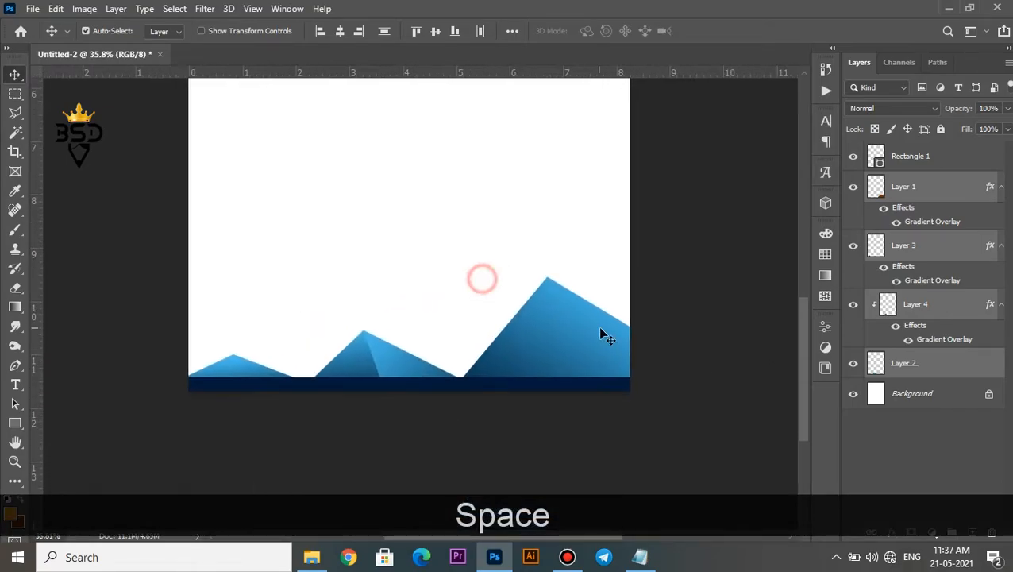
key(l)
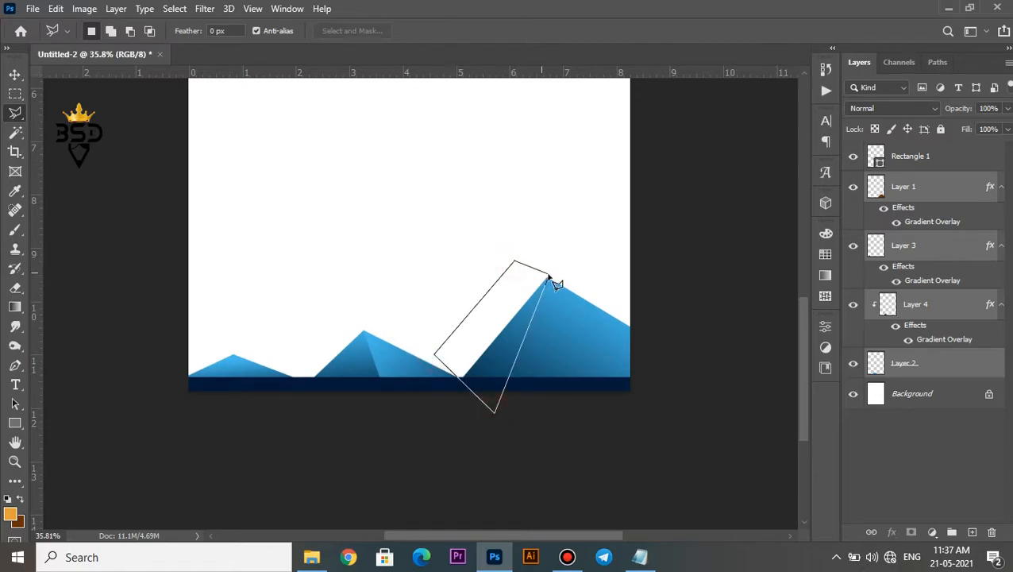
click(905, 189)
click(855, 188)
click(854, 189)
click(973, 532)
key(ctrl+BackSpace)
key(ctrl+d)
Rasterize the layer style of Layer 1 and make Layer 5 a clipping mask on it
right_click(907, 222)
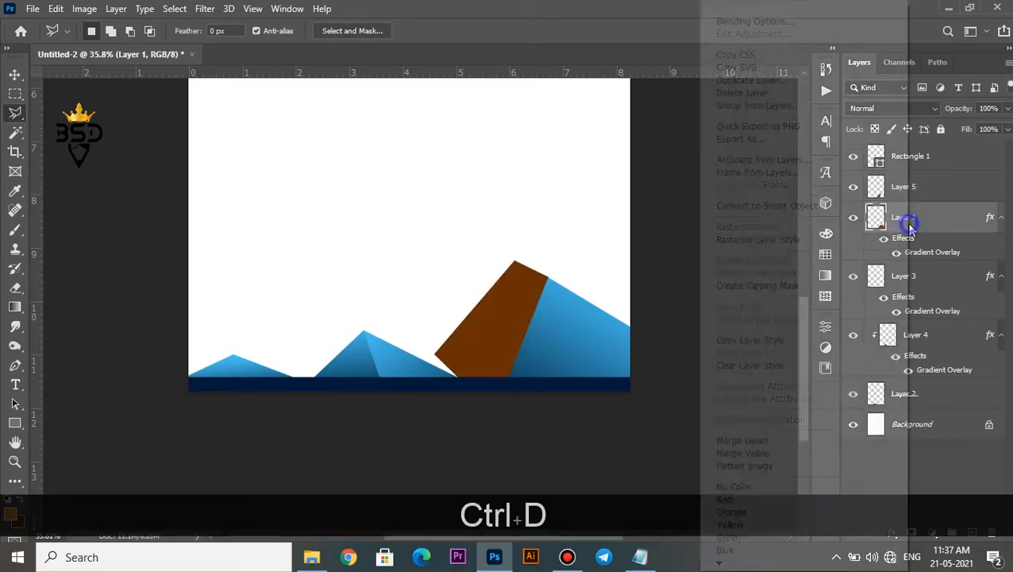
click(753, 365)
right_click(948, 191)
click(783, 290)
Add a blue Gradient Overlay to Layer 5 and reposition the gradient to shade the large mountain's left face
click(891, 532)
click(908, 481)
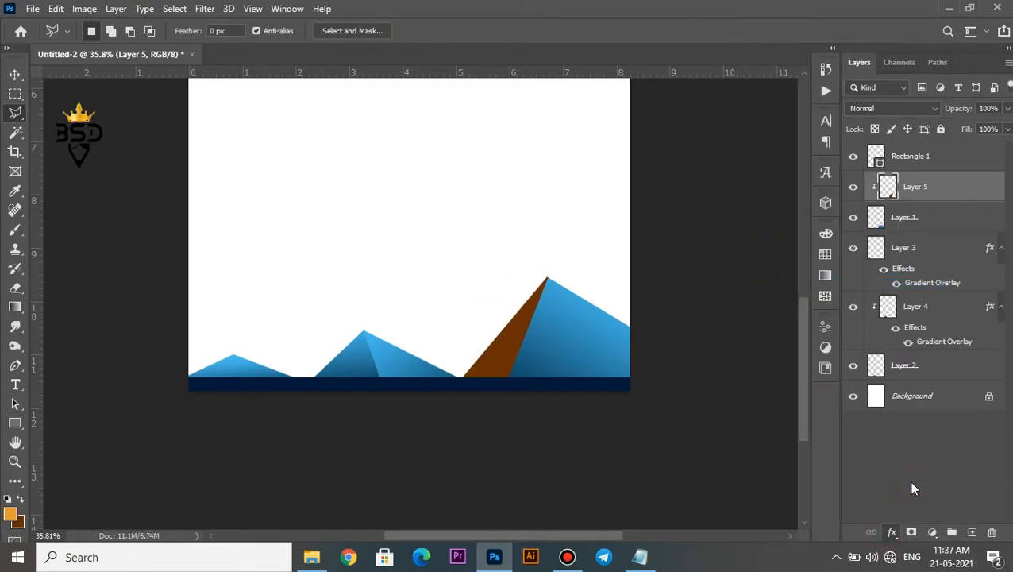
drag(600, 181, 524, 427)
drag(498, 366, 502, 332)
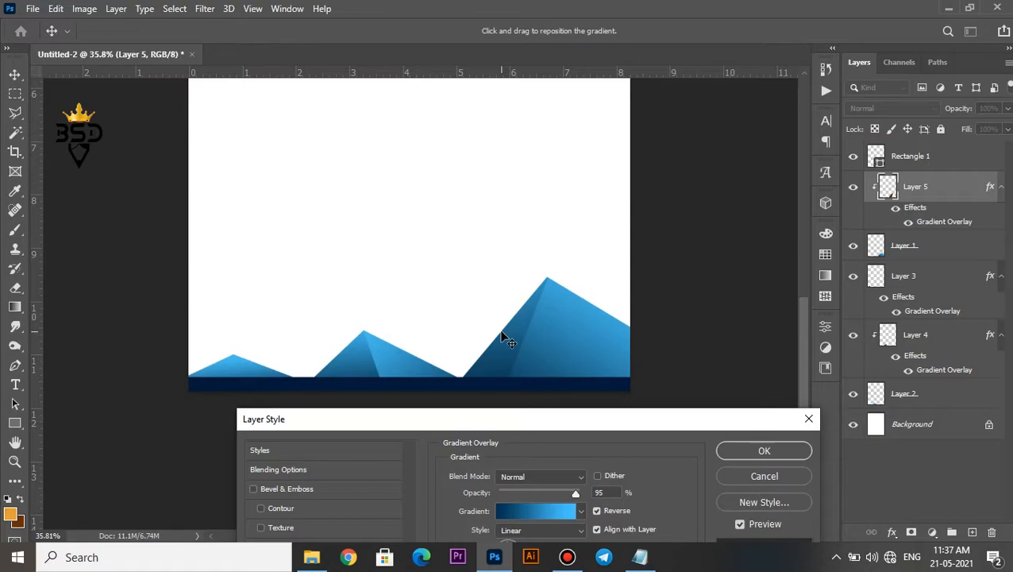
click(774, 455)
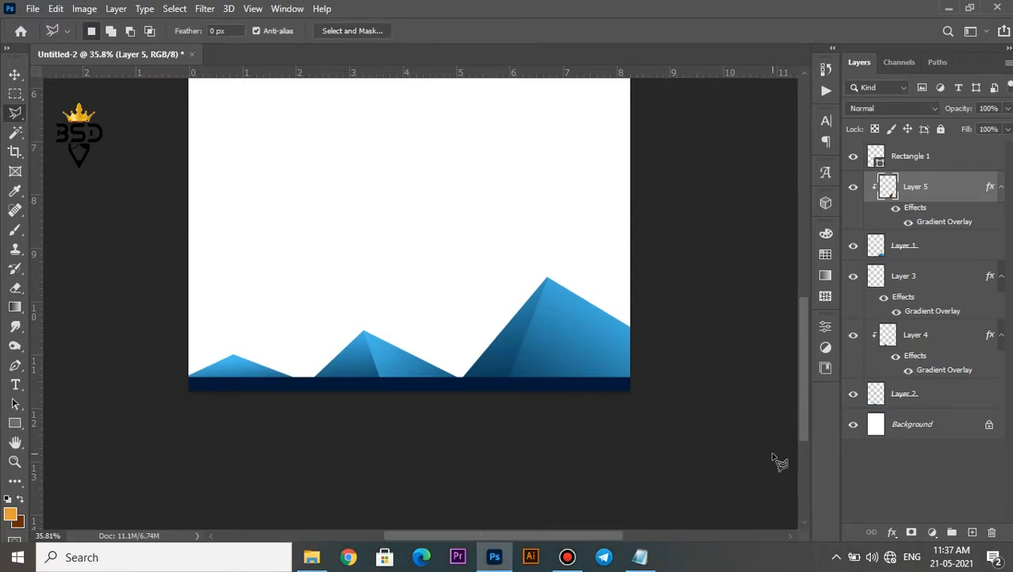
Select Rectangle 1 and lasso a rising wedge over the right end of the navy strip, extending past the page edge
key(ctrl+0)
click(13, 76)
scroll(350, 429, up, 2)
drag(803, 320, 805, 368)
scroll(291, 408, up, 3)
scroll(292, 410, up, 2)
scroll(291, 410, down, 3)
scroll(292, 411, up, 2)
right_click(397, 390)
click(422, 400)
scroll(633, 370, up, 2)
drag(633, 371, 66, 386)
click(15, 113)
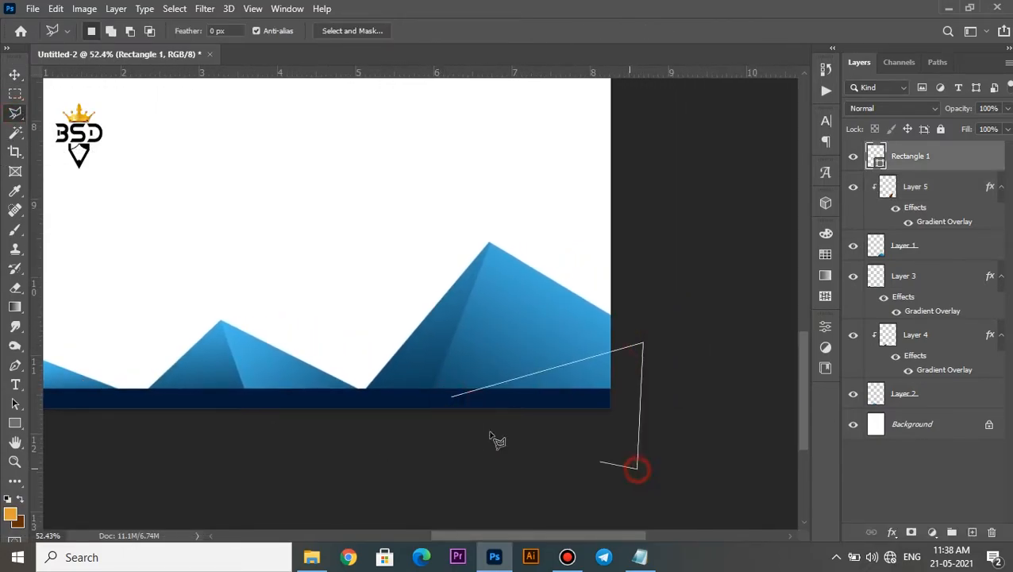
Set the background colour to navy 011a39 sampled from the strip, fill the selection on a new layer, and deselect
click(18, 522)
click(251, 400)
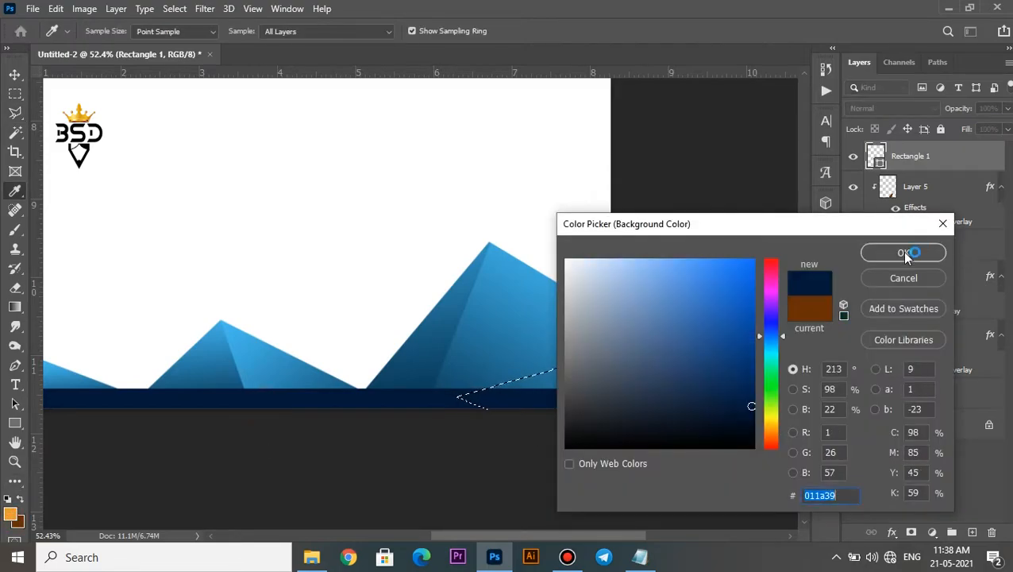
click(905, 250)
click(972, 532)
key(ctrl+BackSpace)
key(ctrl+d)
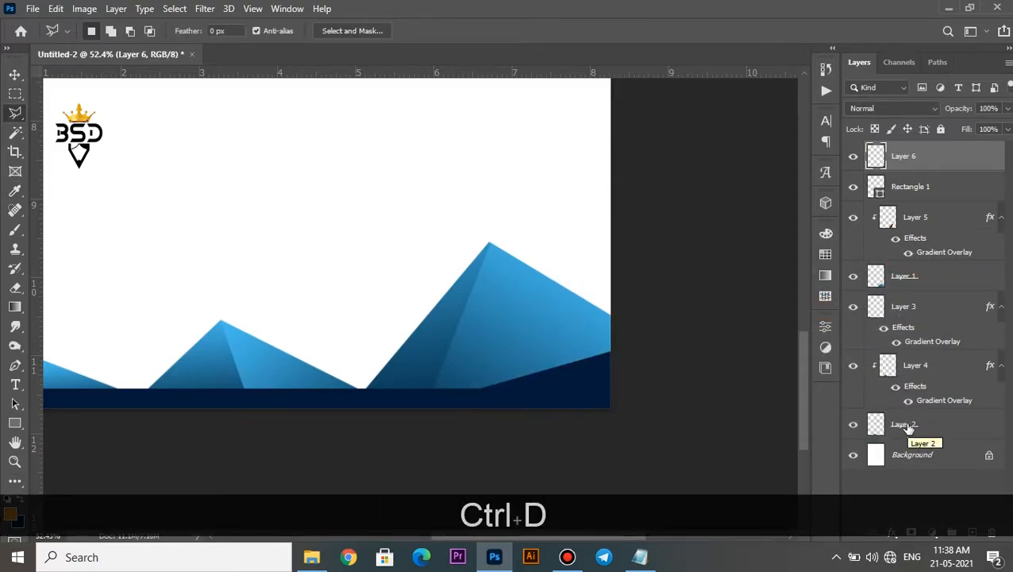
Nudge the small left mountain on Layer 3 upward and enlarge it to about 3.32 × 0.75 in, overlapping the middle mountain
key(v)
scroll(554, 403, down, 3)
scroll(421, 398, up, 1)
drag(421, 397, 495, 274)
click(347, 418)
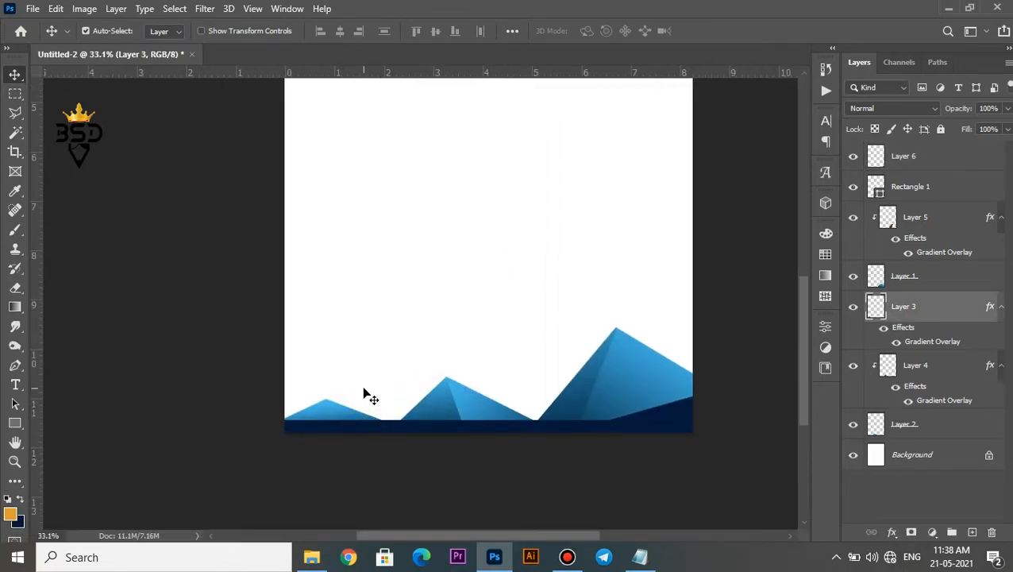
key(Up)
key(Up)
key(Up)
key(ctrl+t)
scroll(370, 397, up, 1)
drag(396, 417, 441, 425)
drag(230, 378, 211, 375)
drag(443, 375, 450, 374)
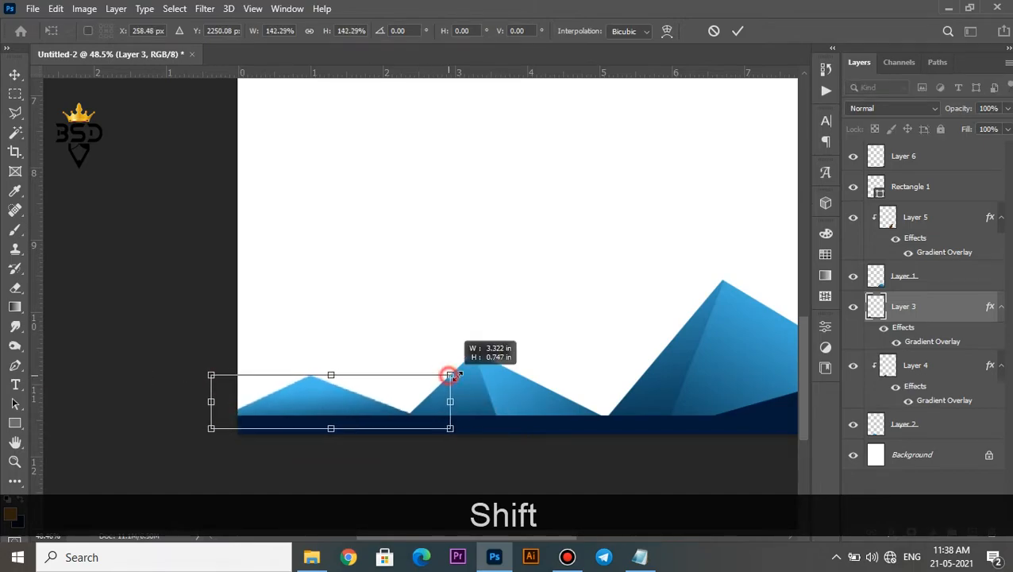
key(Return)
Draw a film reel custom shape near the page's upper left corner and move its layer to the top of the stack
scroll(453, 376, down, 8)
scroll(416, 254, up, 4)
key(space)
drag(409, 230, 412, 289)
scroll(411, 289, down, 1)
key(v)
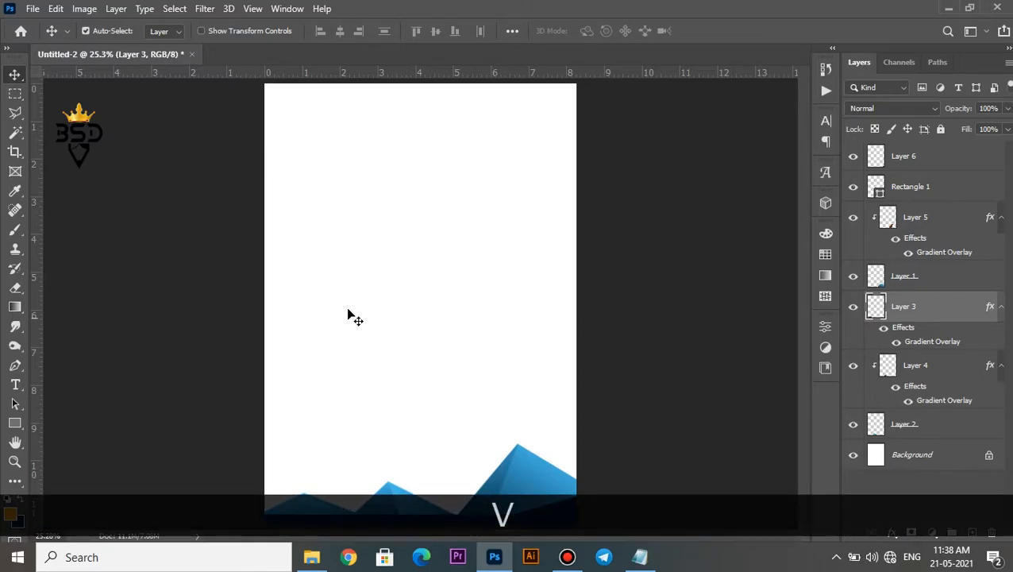
right_click(11, 427)
click(88, 509)
scroll(334, 146, up, 1)
key(space)
drag(315, 115, 383, 272)
drag(865, 314, 873, 156)
scroll(736, 234, down, 2)
Recolour the film reel to dark navy sampled from the bottom artwork and shift it slightly up and left
double_click(878, 161)
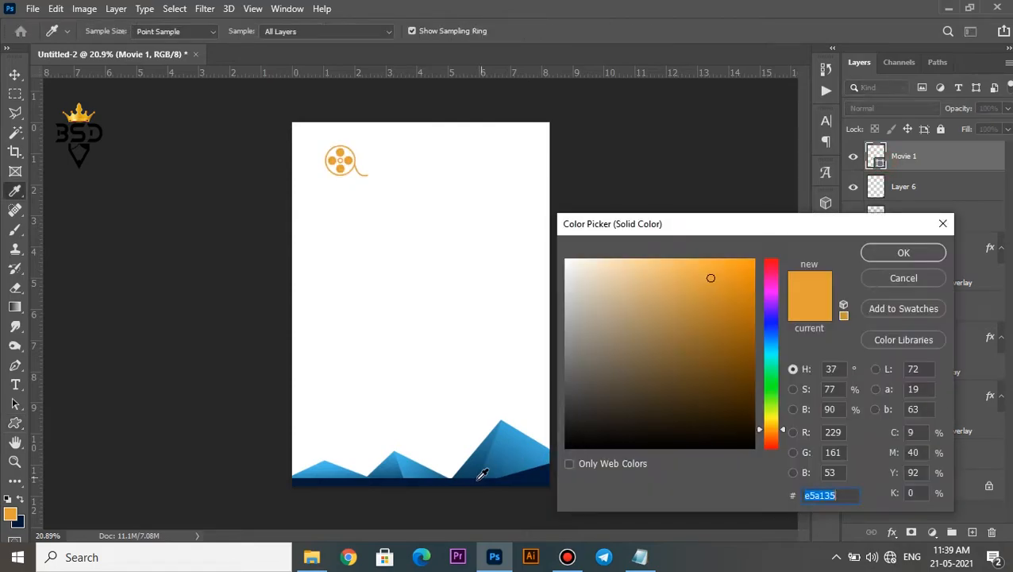
click(480, 472)
click(894, 254)
key(v)
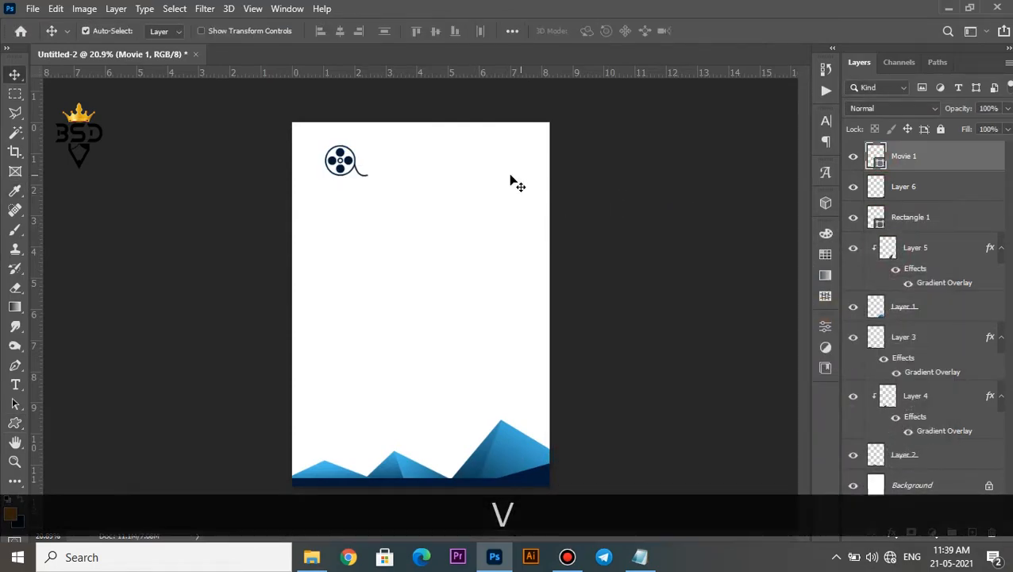
scroll(359, 165, up, 3)
key(space)
drag(383, 267, 385, 270)
drag(351, 237, 343, 232)
Add the text YOUR LOGO on a new layer to the right of the film reel
key(t)
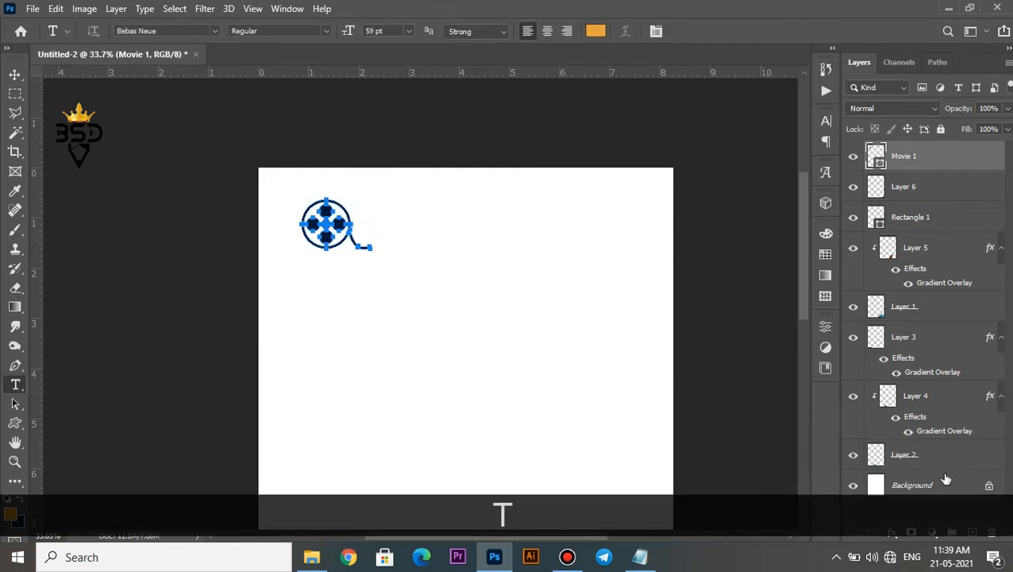
click(972, 531)
click(378, 212)
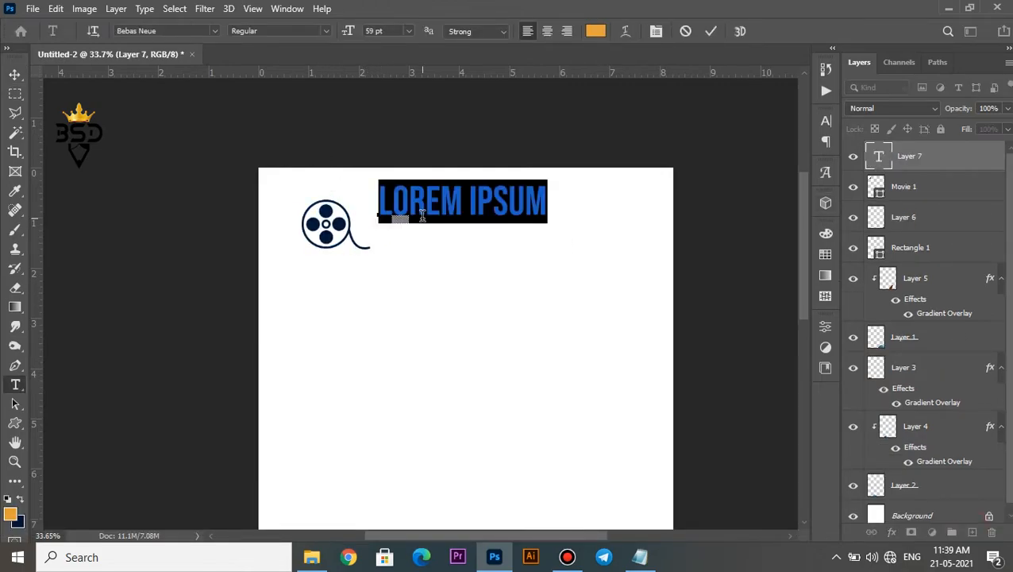
text(YOUR LOG)
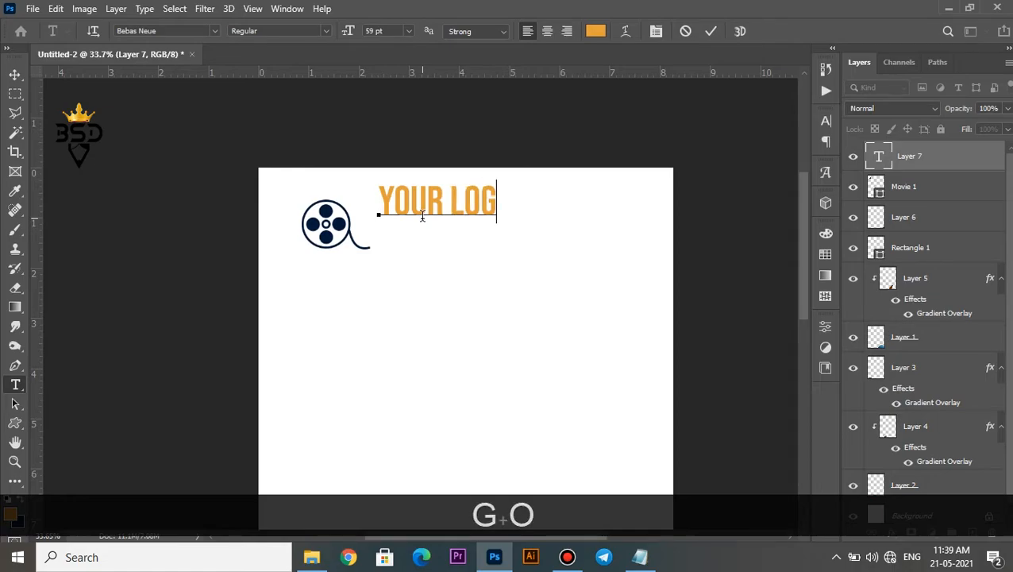
text(O)
Colour the YOUR LOGO text navy 011a39 sampled from the reel and set its size to 46 pt
key(ctrl+a)
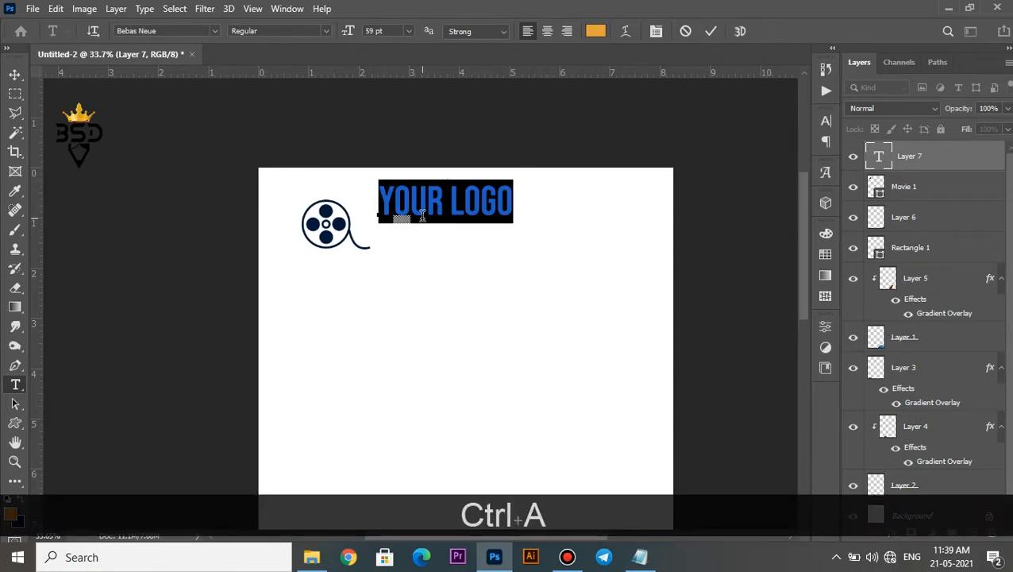
click(595, 31)
click(344, 214)
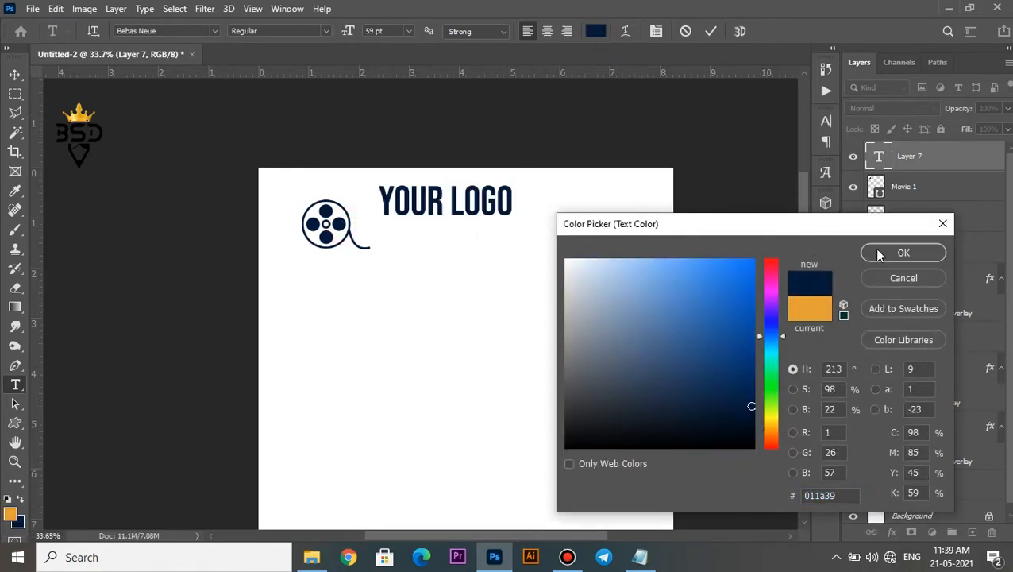
click(876, 251)
drag(351, 31, 343, 31)
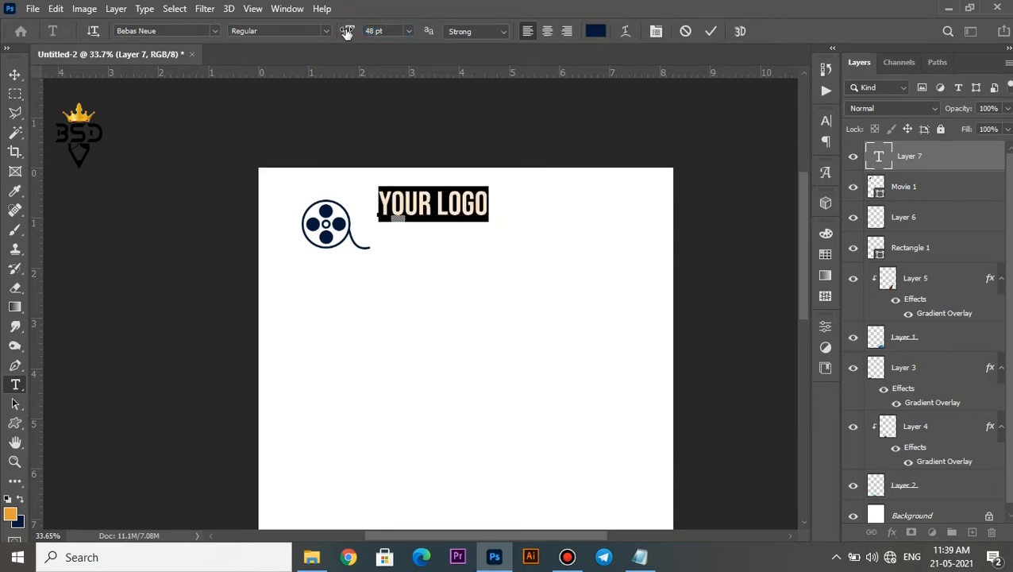
click(711, 31)
Place YOUR LOGO beside the film reel and duplicate it just below, replacing the copy's text with tagline
key(v)
drag(465, 202, 475, 253)
scroll(410, 214, up, 4)
key(space)
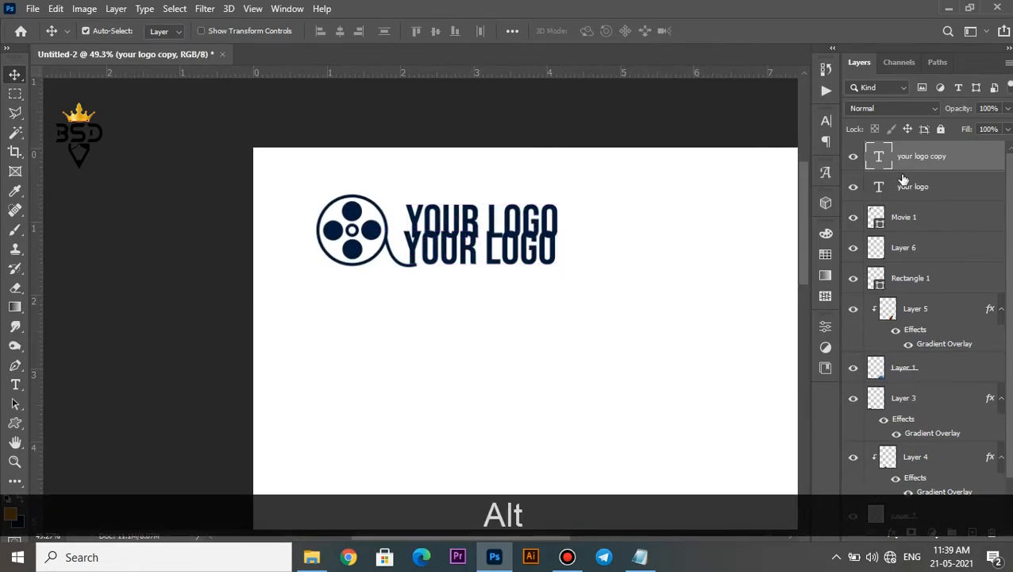
double_click(879, 156)
text(tag)
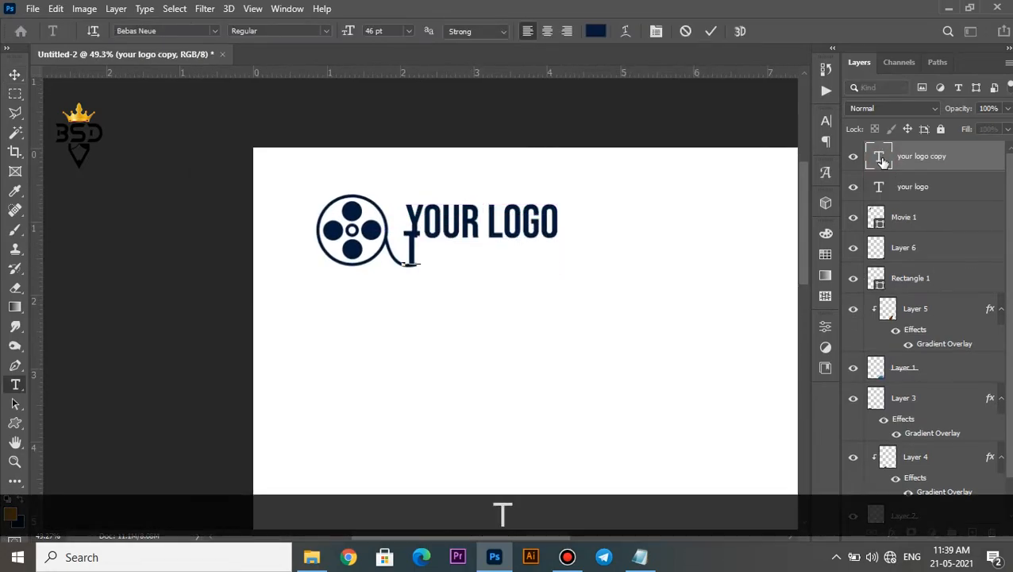
text(line)
Format the tagline text in Arial, all caps, at 14 pt with 440 tracking
key(ctrl+a)
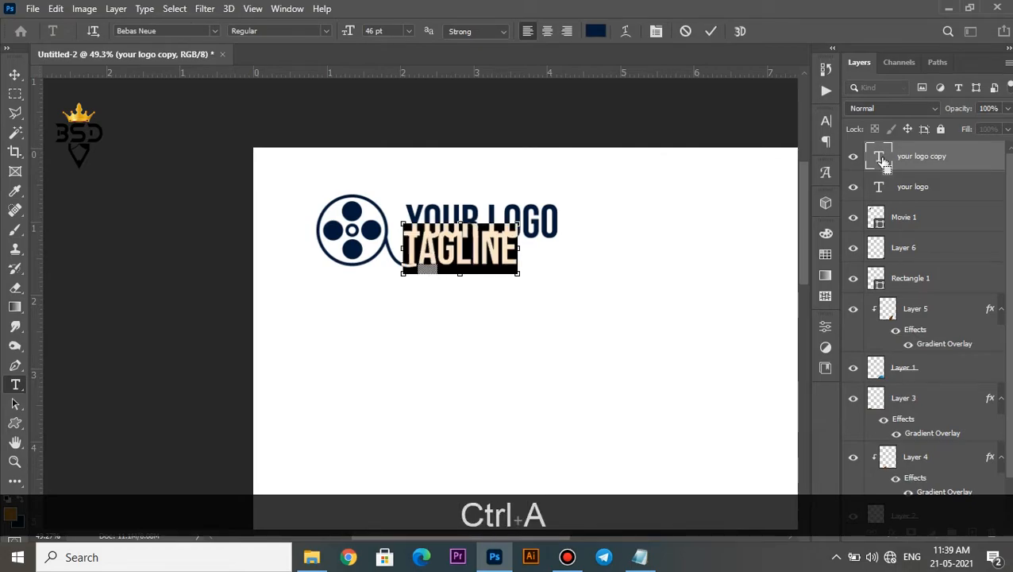
click(656, 31)
click(737, 142)
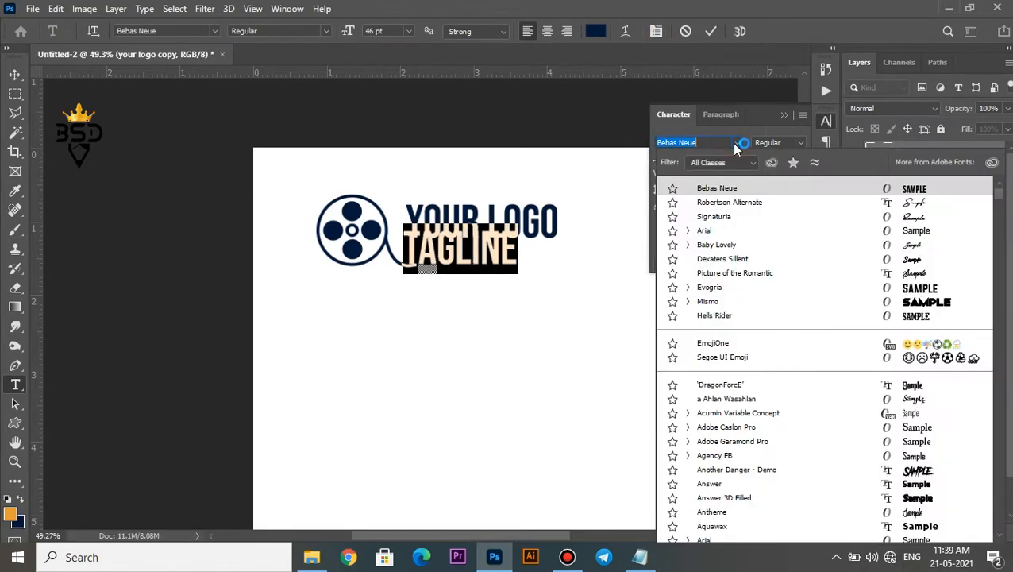
click(906, 230)
click(703, 223)
drag(660, 161, 640, 162)
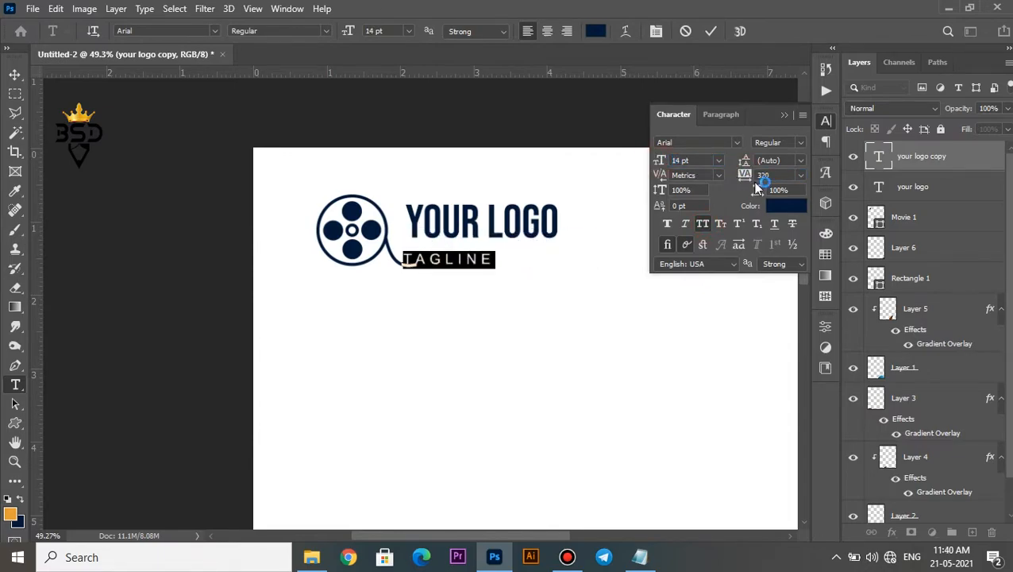
Recolour the tagline text to a brighter, saturated blue
click(785, 205)
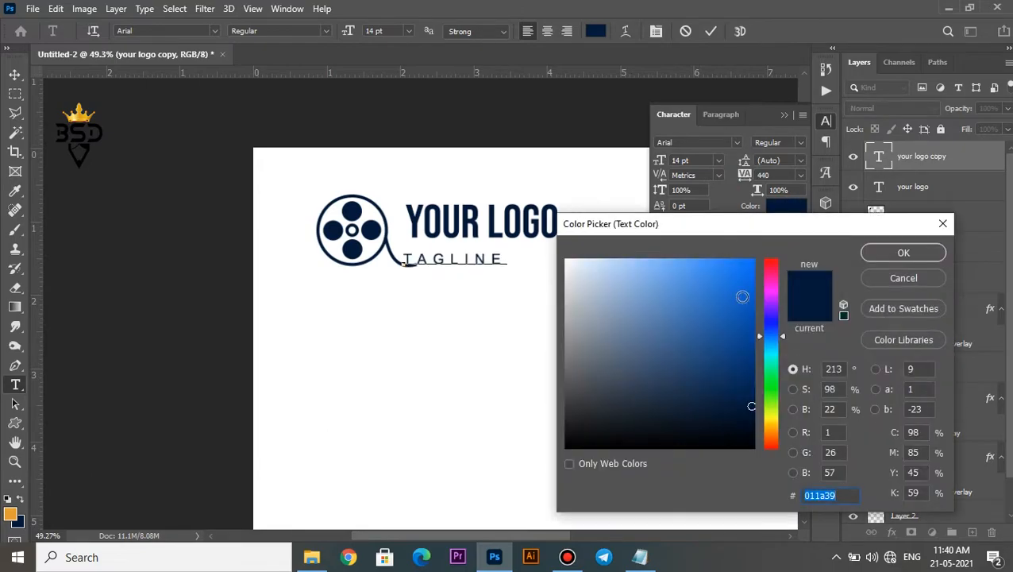
click(746, 308)
click(901, 253)
click(711, 31)
key(v)
scroll(470, 394, down, 5)
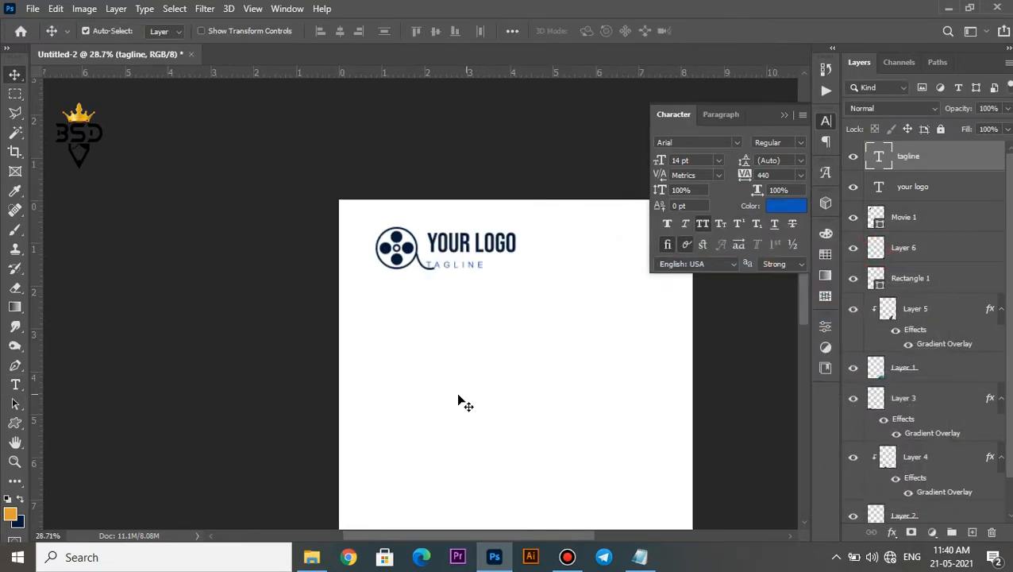
Change the tagline text colour to light blue 3799c5 sampled from the large mountain
double_click(881, 155)
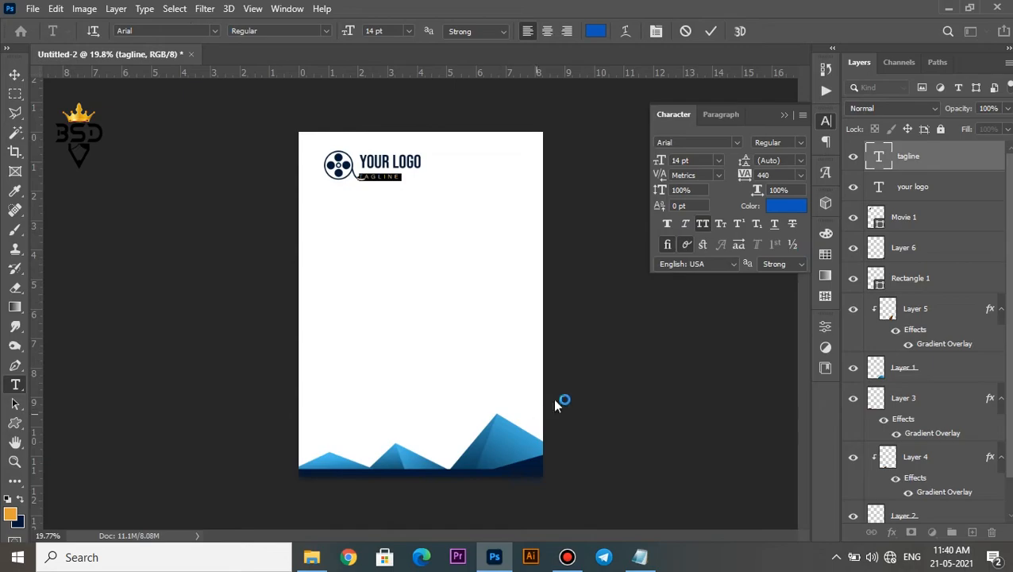
click(502, 420)
click(900, 255)
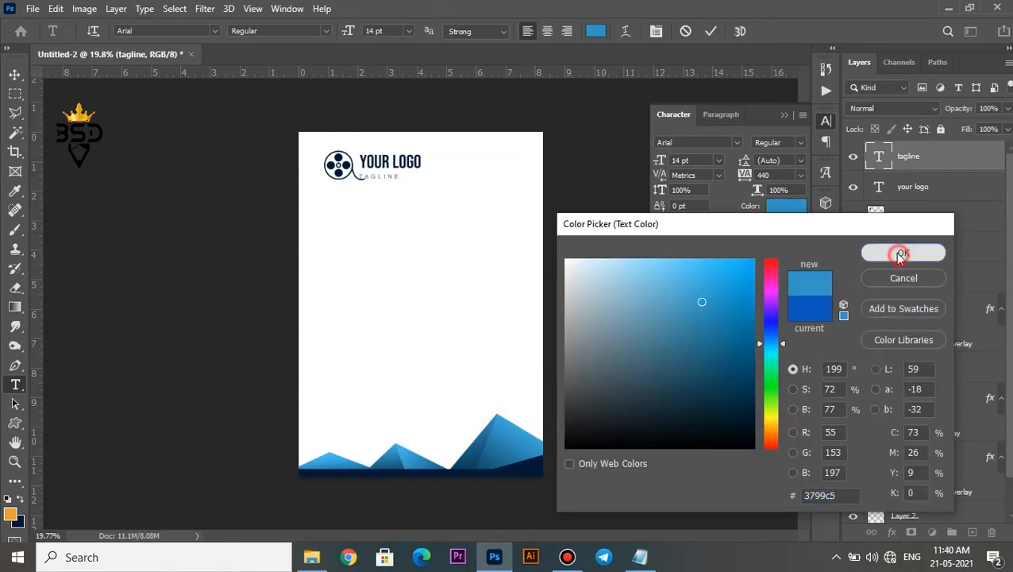
click(711, 30)
Move the tagline to the right so it sits centred under YOUR LOGO, and nudge it down slightly
key(v)
scroll(475, 128, up, 3)
drag(339, 166, 364, 163)
key(Down)
key(Up)
key(Down)
key(Down)
key(Down)
Place the envelope icon image from File Explorer, scale it to about 19%, and move it to the right of the logo
scroll(375, 172, down, 6)
scroll(432, 153, up, 4)
key(space)
drag(432, 152, 465, 239)
scroll(500, 241, up, 1)
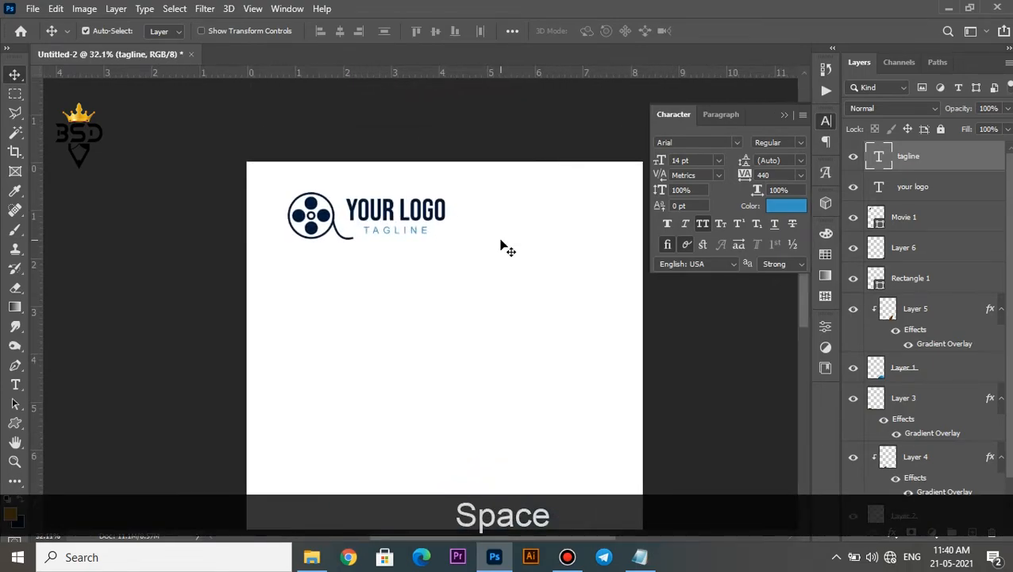
click(783, 114)
scroll(554, 235, up, 1)
drag(554, 235, 533, 262)
click(311, 557)
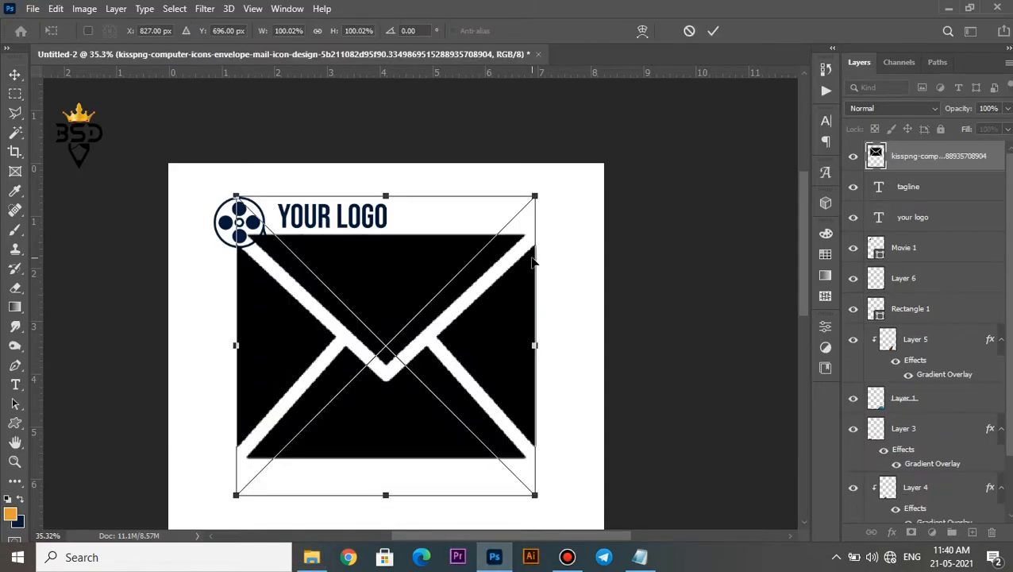
drag(539, 191, 414, 316)
drag(403, 359, 443, 270)
Shrink the envelope icon further to about 0.39 × 0.35 in
scroll(467, 244, up, 6)
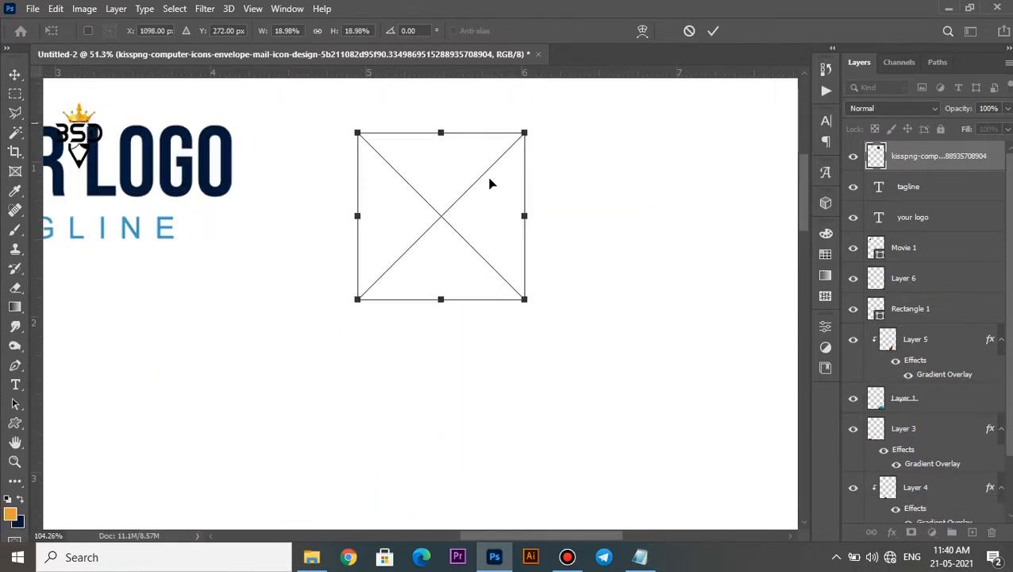
drag(525, 132, 443, 168)
scroll(505, 177, down, 4)
drag(505, 176, 480, 207)
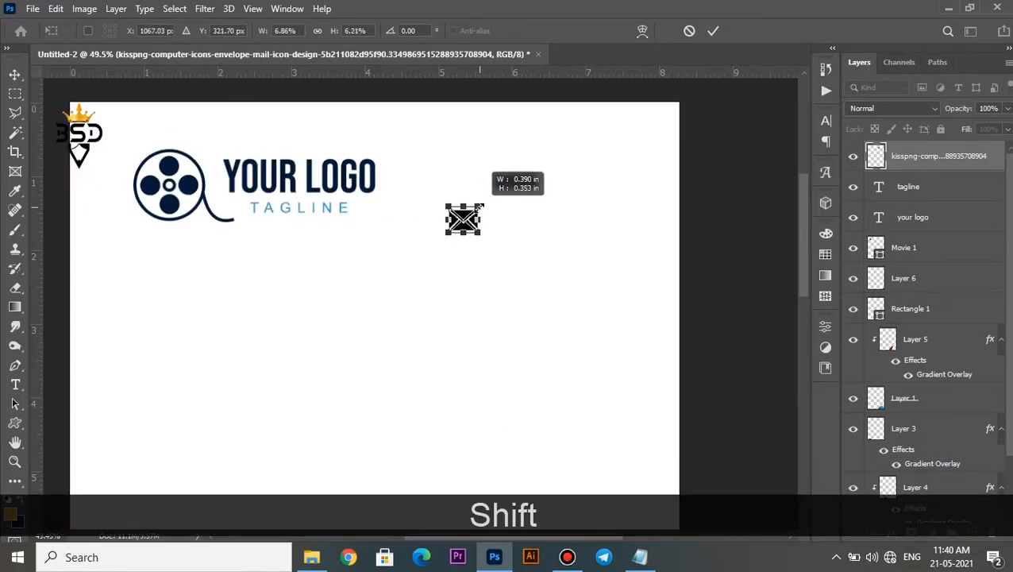
Place the phone icon image, scale it to about 3.35%, and position it just above the envelope icon
scroll(468, 214, down, 3)
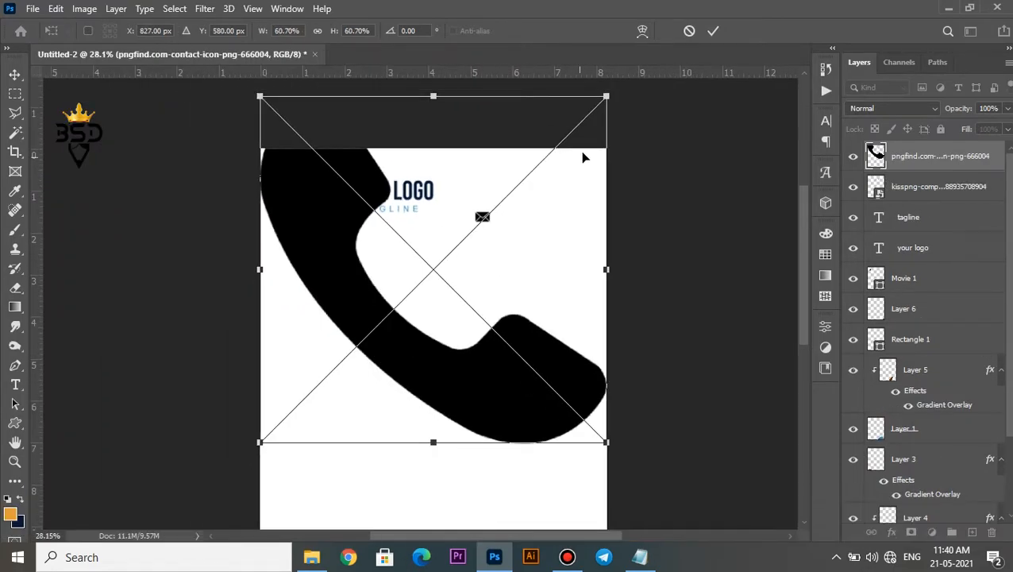
drag(602, 97, 483, 180)
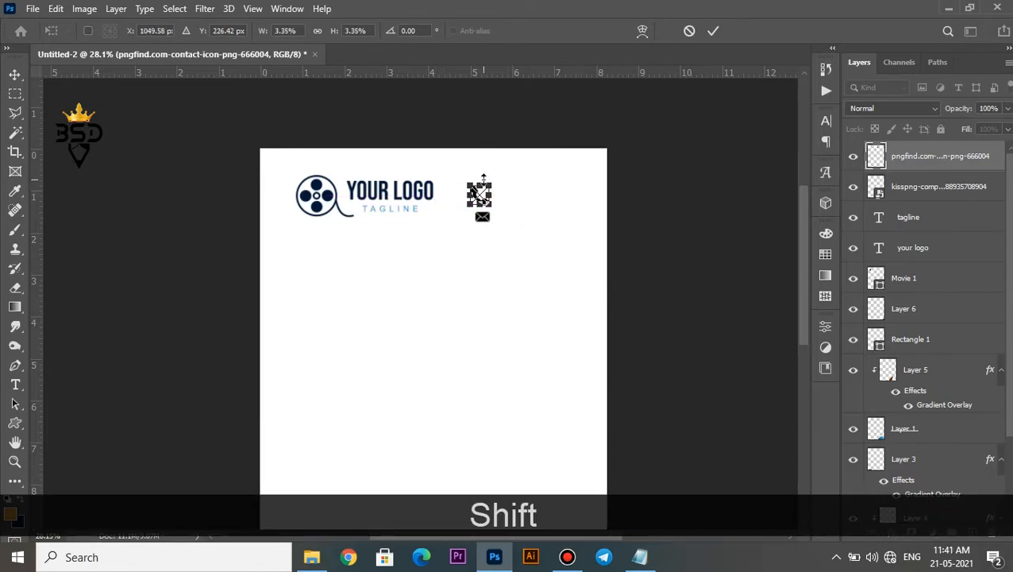
key(Return)
Place the location pin icon image, move it below the envelope icon, and scale it to about 2.48%
drag(603, 119, 425, 308)
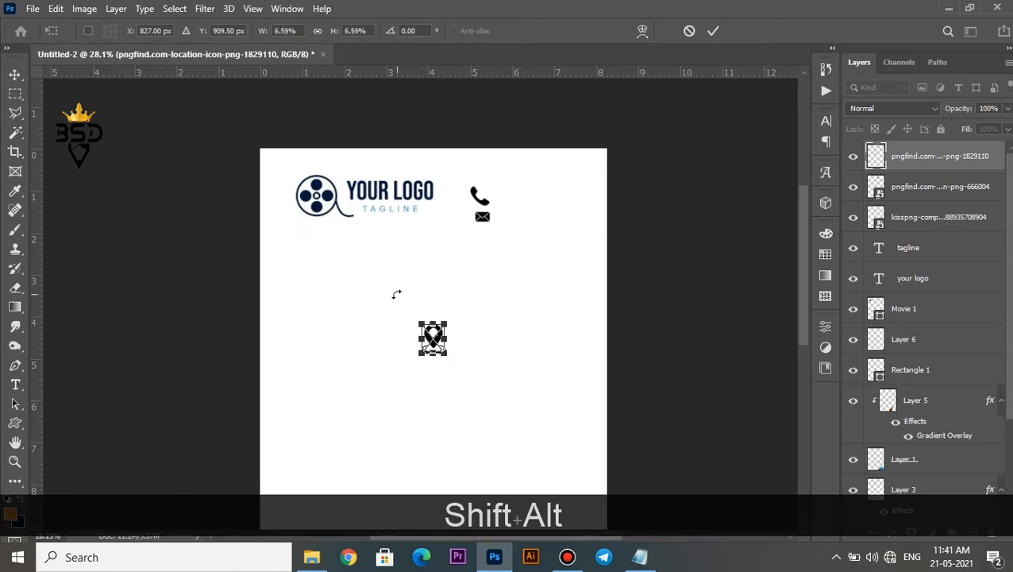
key(Return)
scroll(494, 306, up, 5)
drag(476, 282, 485, 355)
right_click(405, 444)
click(428, 443)
drag(407, 445, 479, 260)
key(ctrl+t)
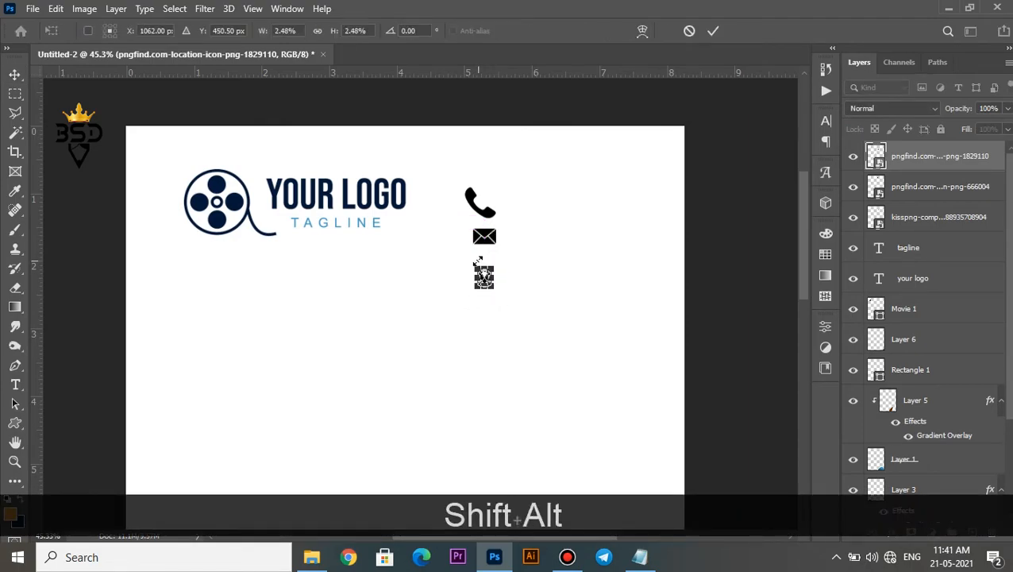
key(Return)
Shrink the envelope icon to about 0.31 × 0.28 in
scroll(476, 238, up, 3)
right_click(490, 281)
click(512, 280)
key(ctrl+t)
drag(497, 266, 495, 262)
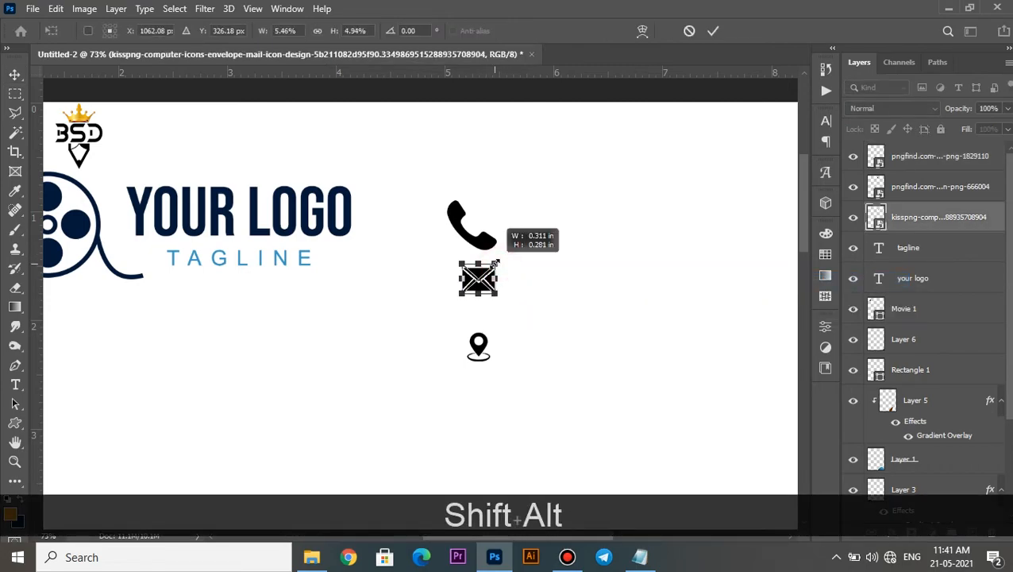
key(Return)
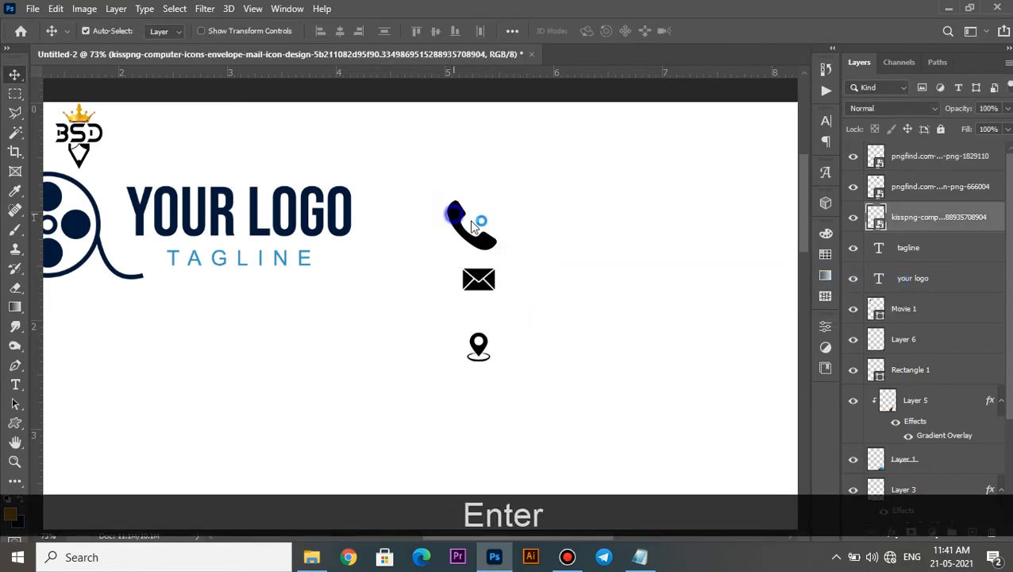
Scale the phone icon to about 2.49% and shift it about 0.055 in right and 0.07 in down, above the envelope
click(471, 226)
key(ctrl+t)
drag(494, 201, 478, 199)
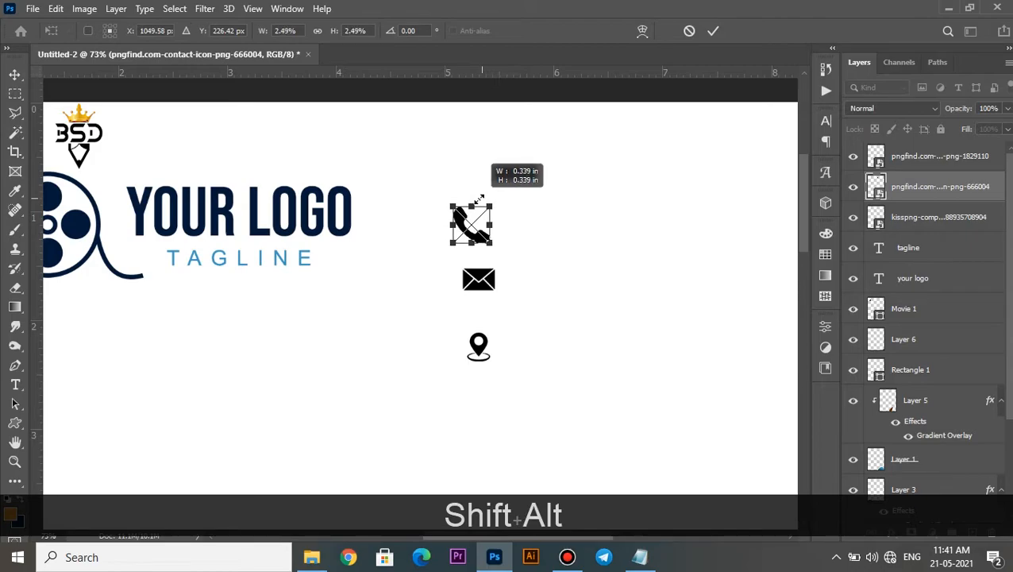
key(Return)
drag(484, 237, 490, 248)
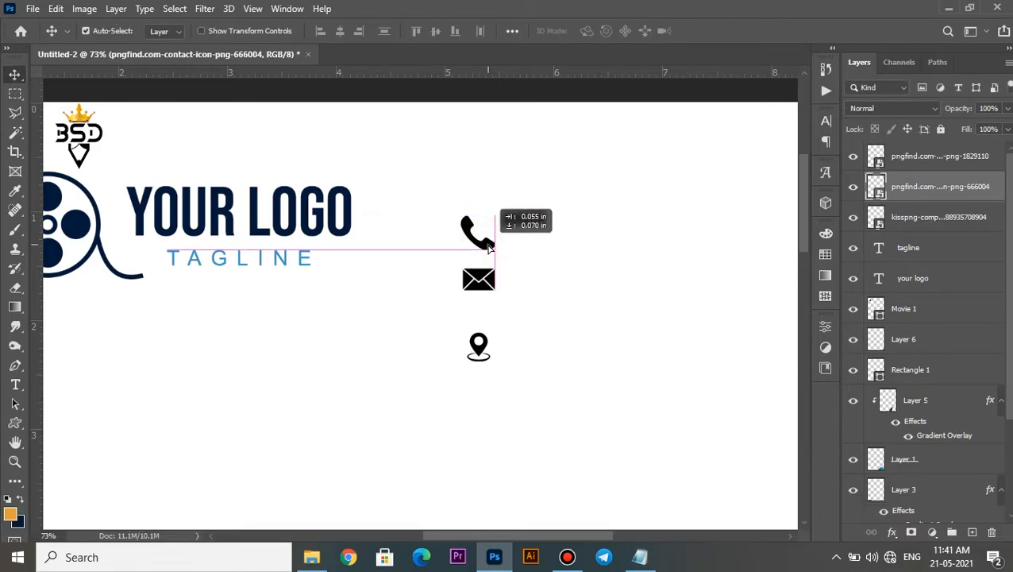
Add two vertical guides, one at each side edge of the envelope icon
right_click(490, 293)
click(508, 295)
drag(36, 329, 463, 286)
drag(31, 336, 486, 297)
Shrink the envelope icon slightly to fit the width between the two vertical guides
right_click(487, 293)
click(524, 290)
key(ctrl+t)
scroll(498, 264, up, 3)
drag(497, 261, 475, 267)
key(Return)
Shrink the phone icon to about the width between the guides and shift the location pin to line up with them
ctrl+click(469, 228)
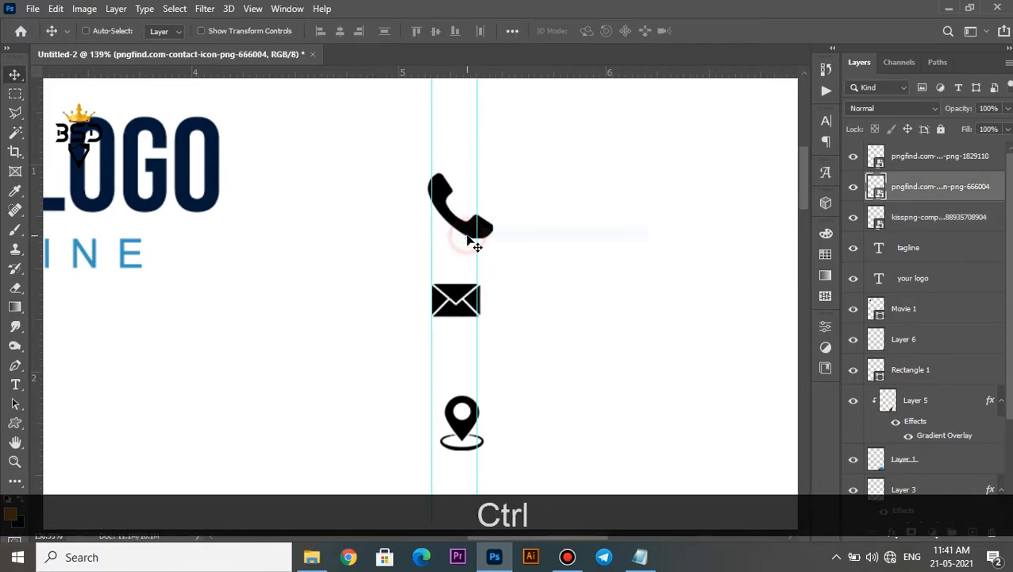
key(ctrl+t)
drag(492, 168, 431, 192)
key(Return)
mouse_move(465, 419)
mouse_down()
mouse_move(455, 411)
mouse_move(462, 423)
mouse_up()
Select the phone, envelope and location icon layers and move them up together by about 0.5 in, beside the logo
key(ctrl+0)
shift+click(925, 219)
scroll(460, 335, up, 4)
drag(461, 338, 435, 294)
shift+click(940, 159)
Add a text line to the right of the phone icon with a placeholder phone number including the +91 country code
scroll(496, 327, up, 3)
scroll(444, 298, down, 3)
scroll(508, 309, up, 1)
key(space)
drag(533, 306, 512, 333)
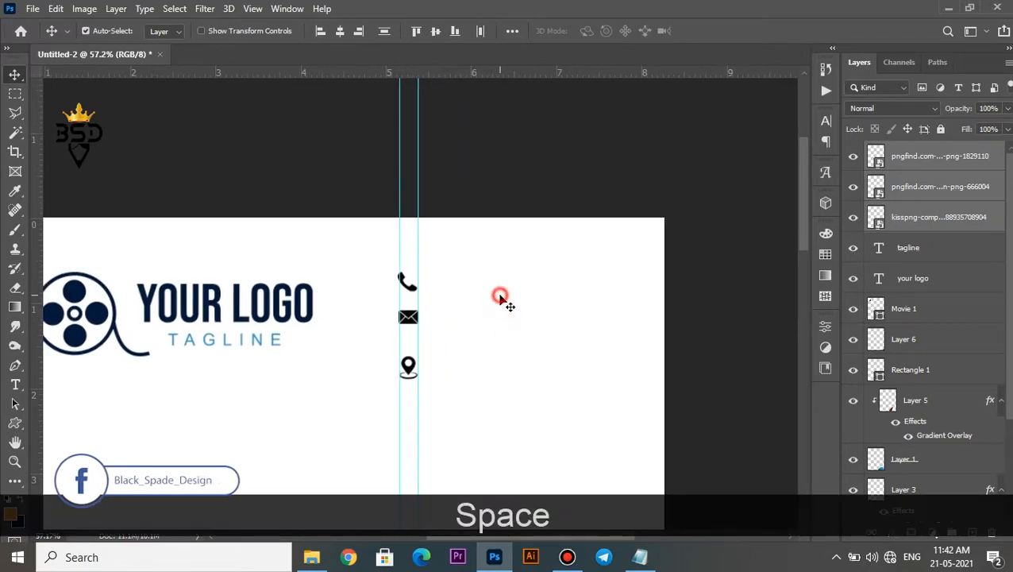
key(t)
click(450, 278)
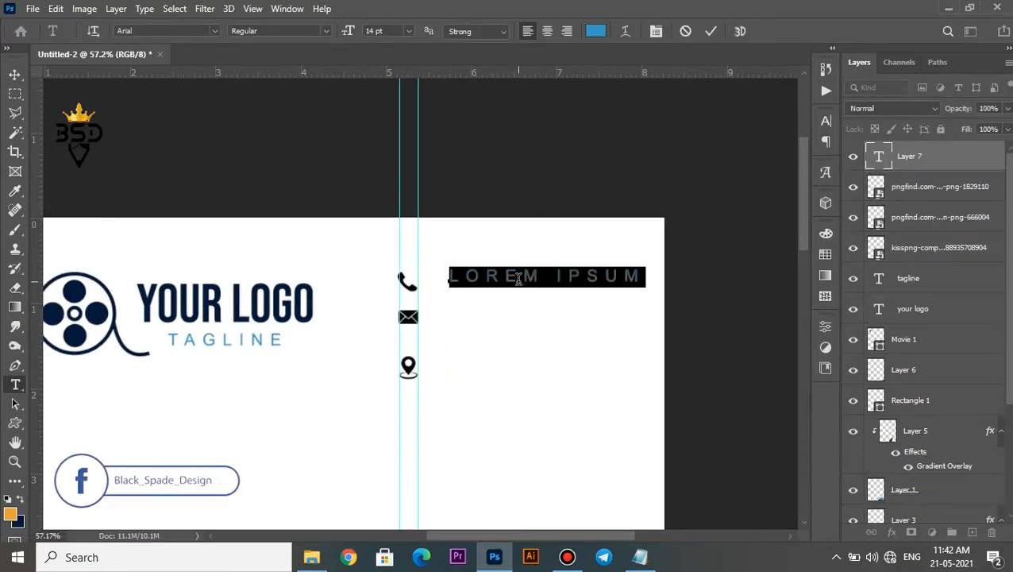
text(+91)
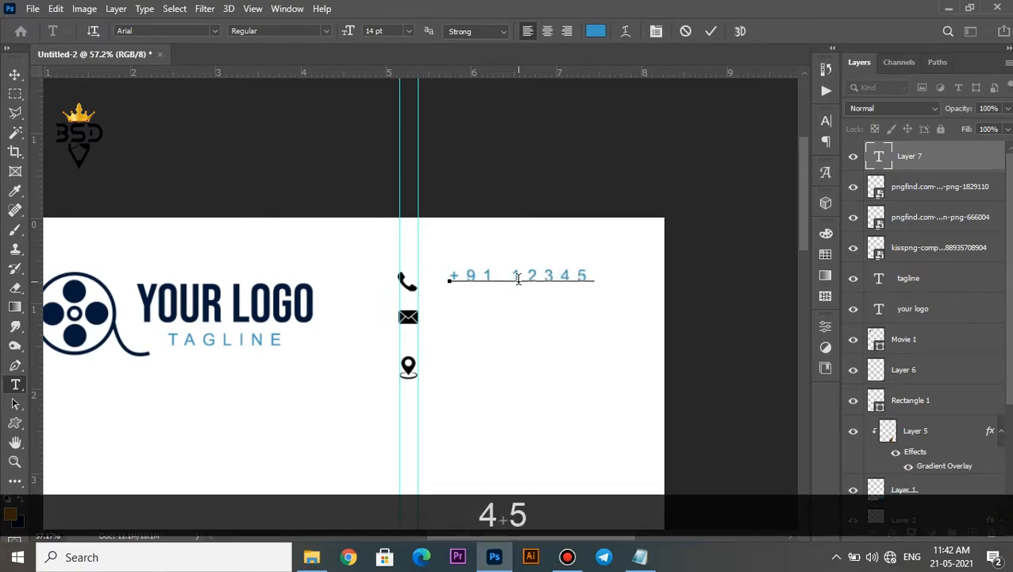
text(1234567890)
Make the phone number text black and set its tracking to 0
key(ctrl+a)
click(595, 31)
click(406, 275)
click(878, 252)
click(656, 31)
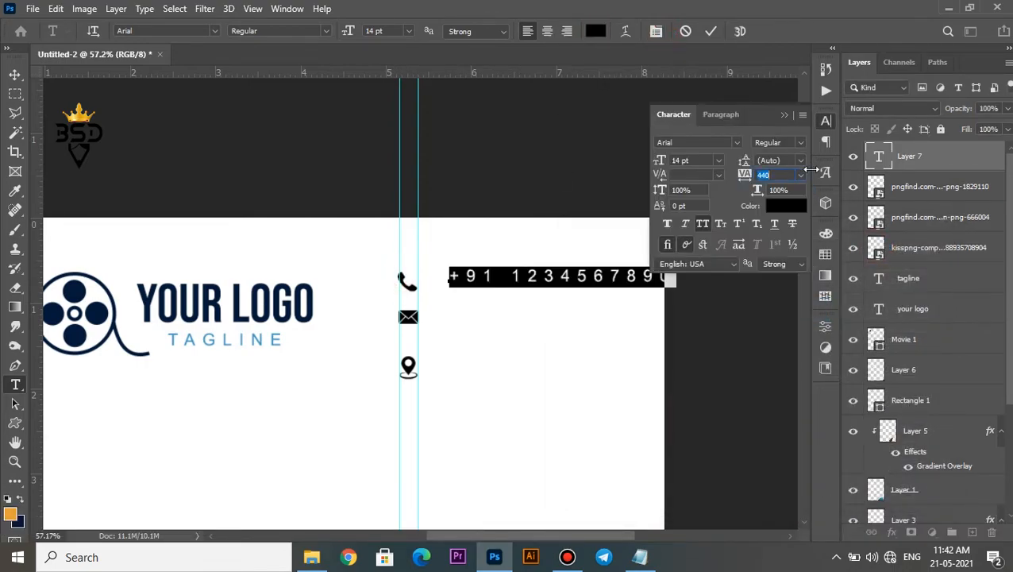
click(802, 176)
click(782, 266)
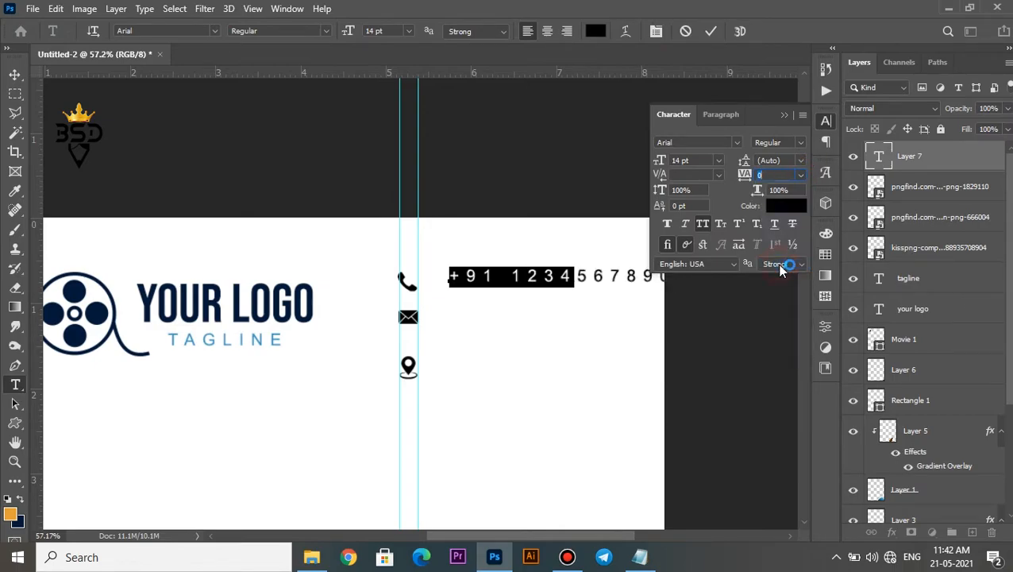
click(713, 31)
Move the phone number text closer to the phone icon, just right of the guides
scroll(531, 262, up, 2)
key(v)
drag(531, 291, 481, 289)
scroll(502, 318, down, 2)
scroll(503, 321, up, 2)
Scale the phone number text down to about 10.54 pt and nudge it up six steps
key(space)
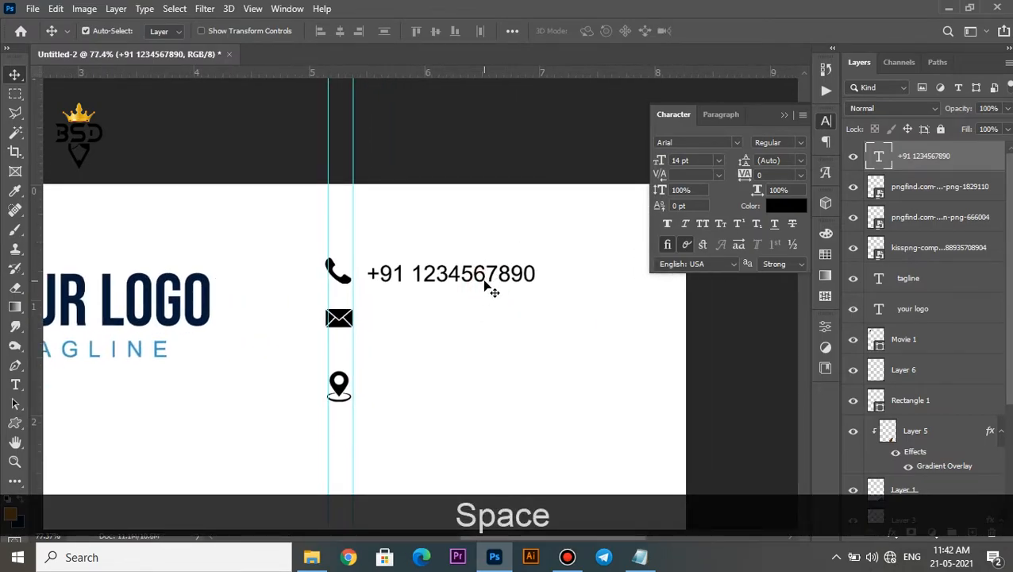
scroll(481, 284, up, 1)
key(ctrl+t)
drag(541, 274, 490, 264)
key(Return)
key(Up)
key(Up)
key(Up)
key(Up)
key(Up)
key(Up)
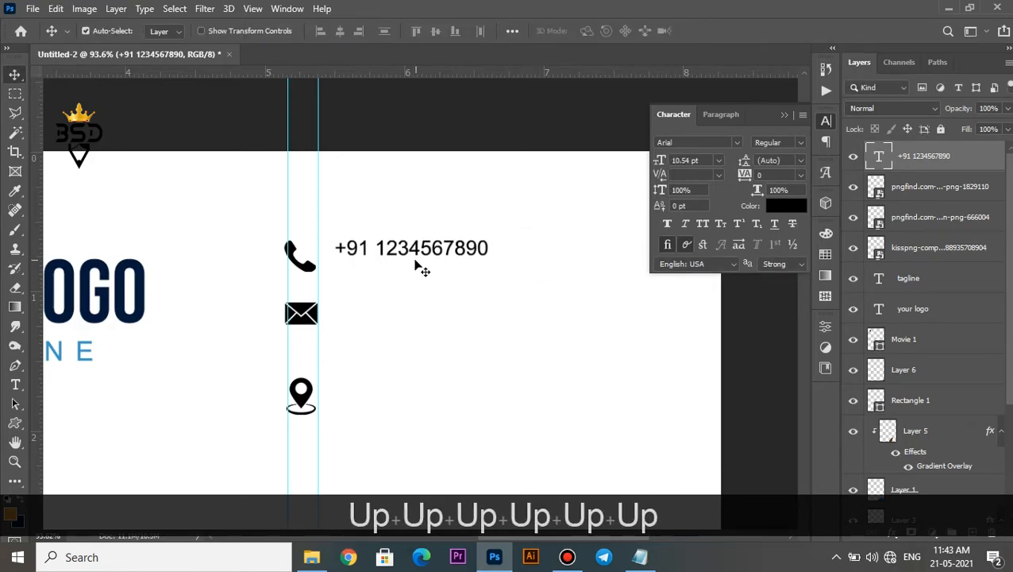
Duplicate the phone number just below the original and nudge the copy right and up to align the two lines
drag(408, 258, 406, 279)
scroll(429, 285, up, 2)
key(Right)
key(Right)
key(Right)
key(Right)
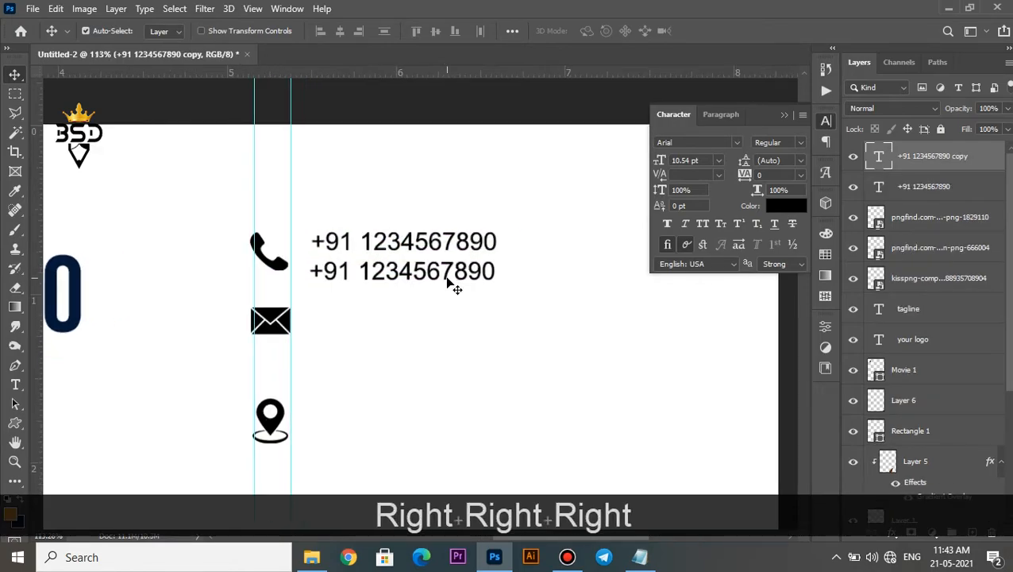
key(Up)
key(Up)
Scale both phone number lines together to about 79% (8.33 pt) and nudge them left and up beside the phone icon
ctrl+click(929, 193)
scroll(452, 300, down, 2)
key(ctrl+t)
drag(479, 282, 464, 278)
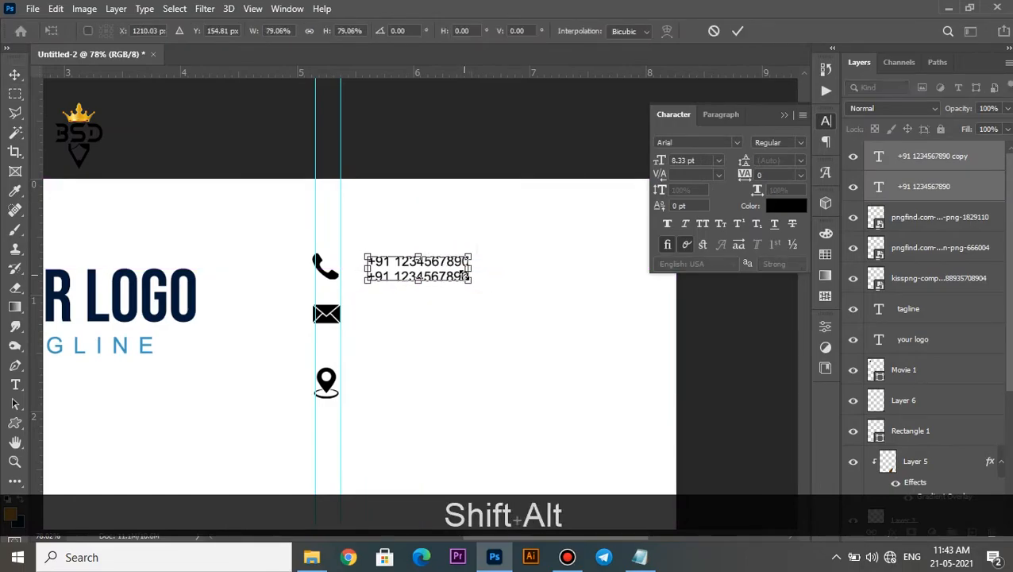
key(Return)
key(Left)
key(Left)
key(Up)
key(Up)
Copy a phone number line beside the envelope icon and replace its text with a placeholder Gmail address
right_click(420, 276)
click(433, 283)
drag(409, 282, 406, 319)
double_click(878, 160)
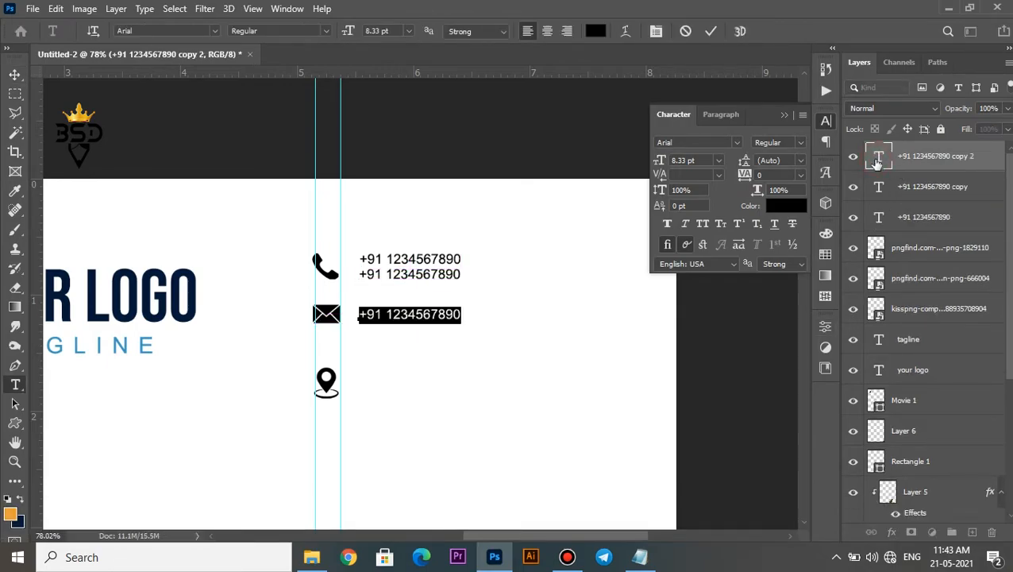
text(yourmaili)
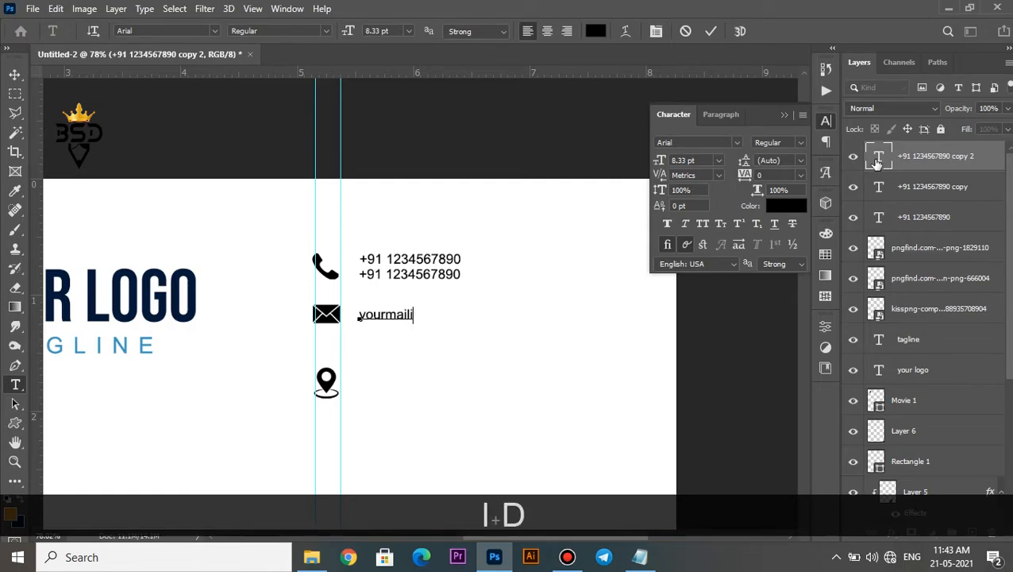
text(d@)
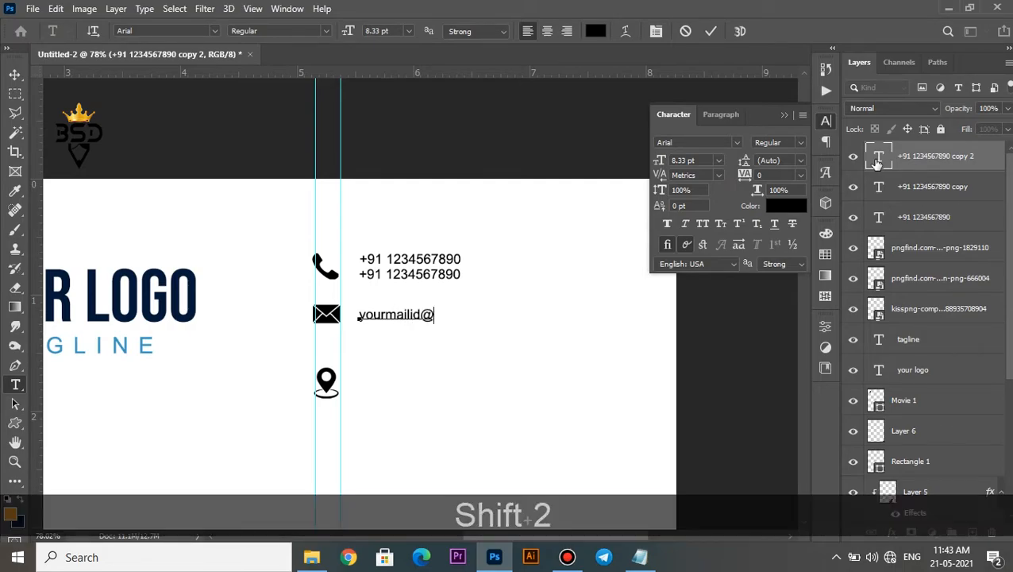
text(gmail.com)
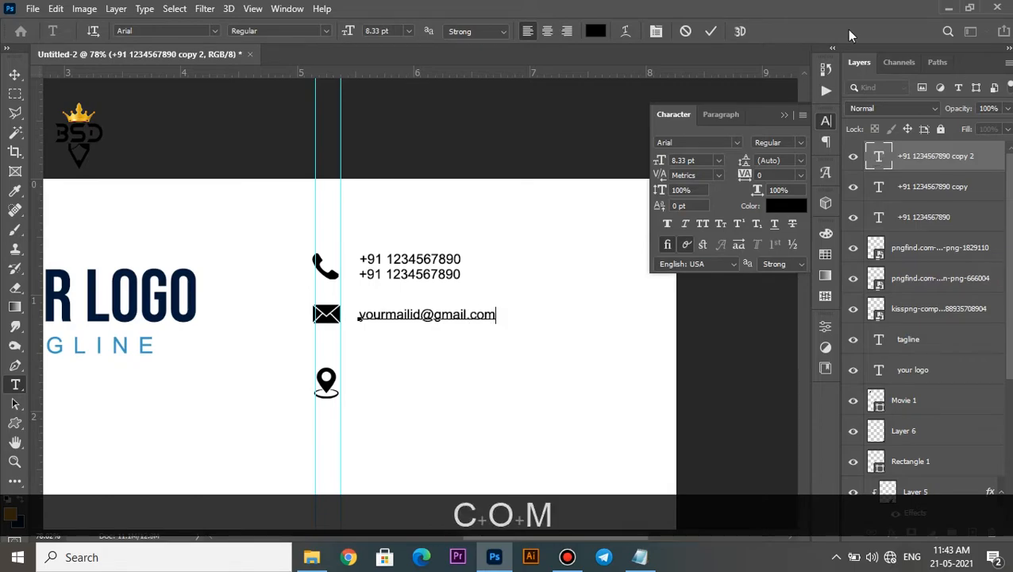
click(711, 31)
key(v)
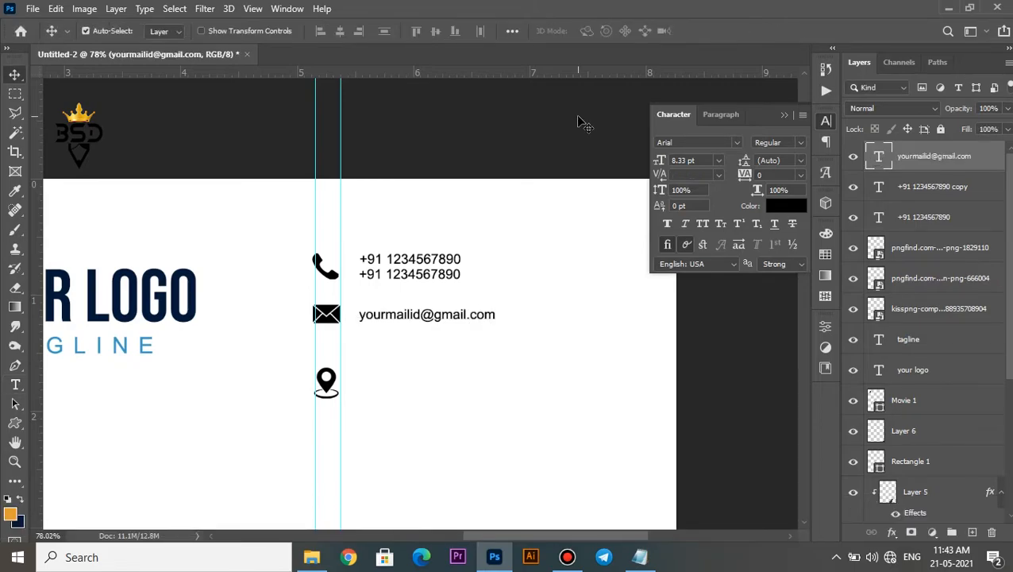
Duplicate the e-mail text line and place the copy beside the location pin icon
right_click(397, 318)
click(421, 327)
drag(414, 323, 410, 384)
Replace the copied text beside the location pin with the house number and street of a placeholder address, then start a new line
double_click(878, 159)
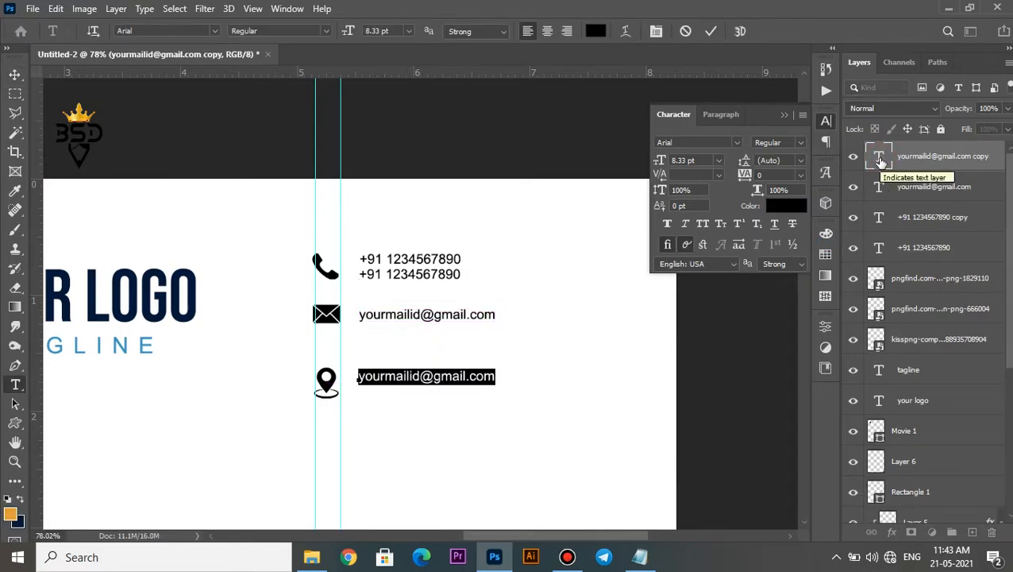
text(1/)
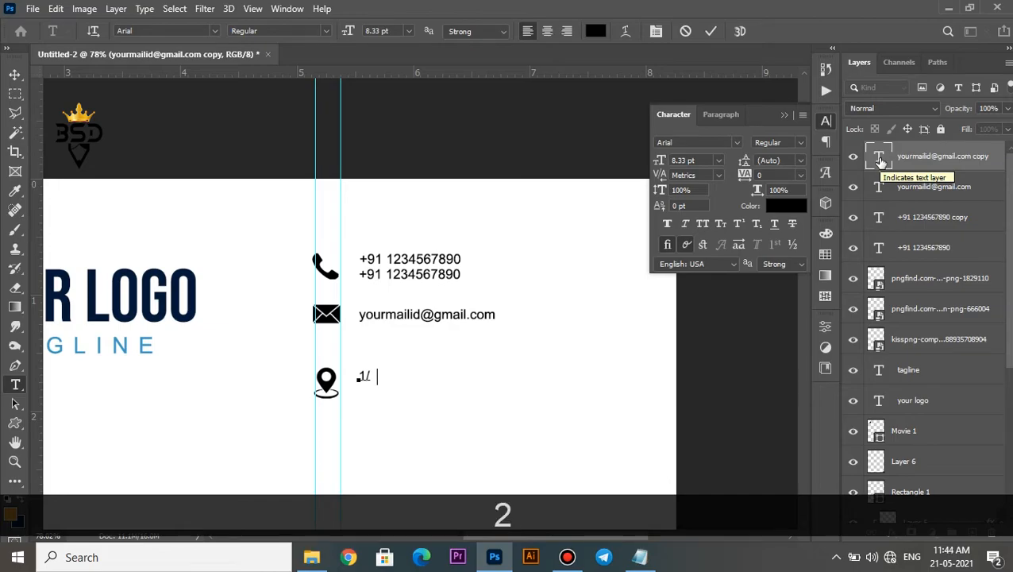
text(23)
key(BackSpace)
text(, yo)
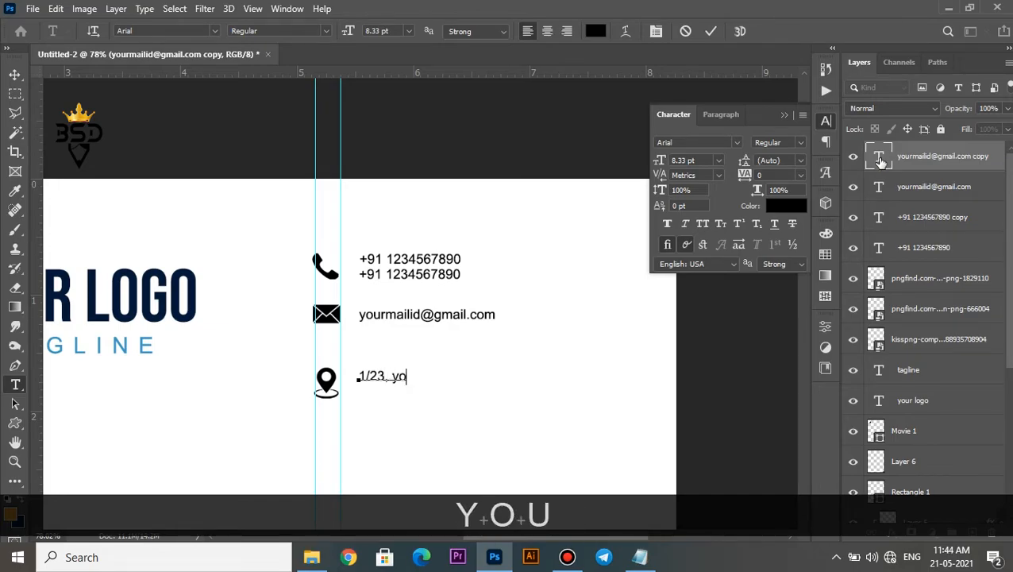
text(ur stret)
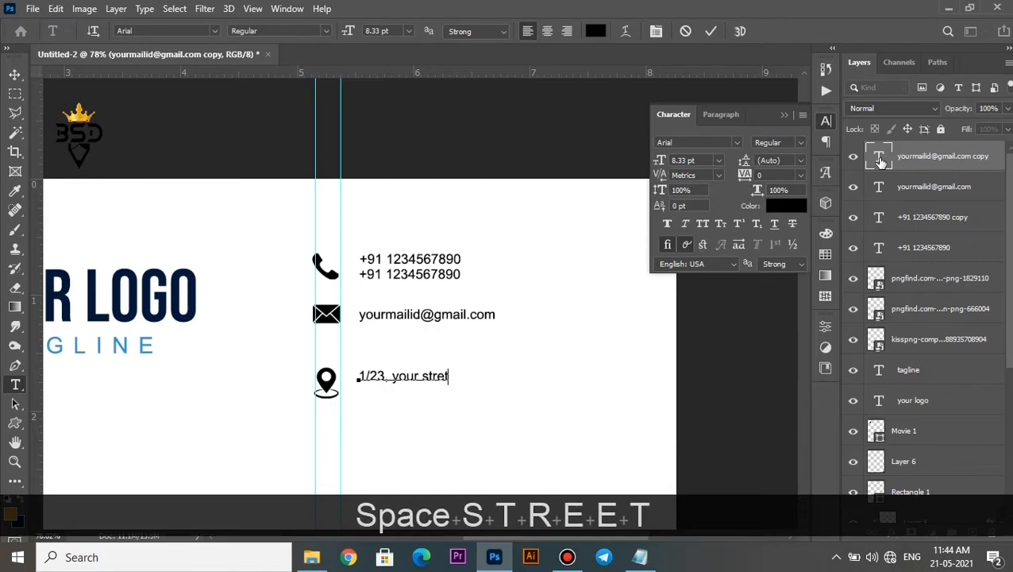
key(BackSpace)
text(et)
key(Return)
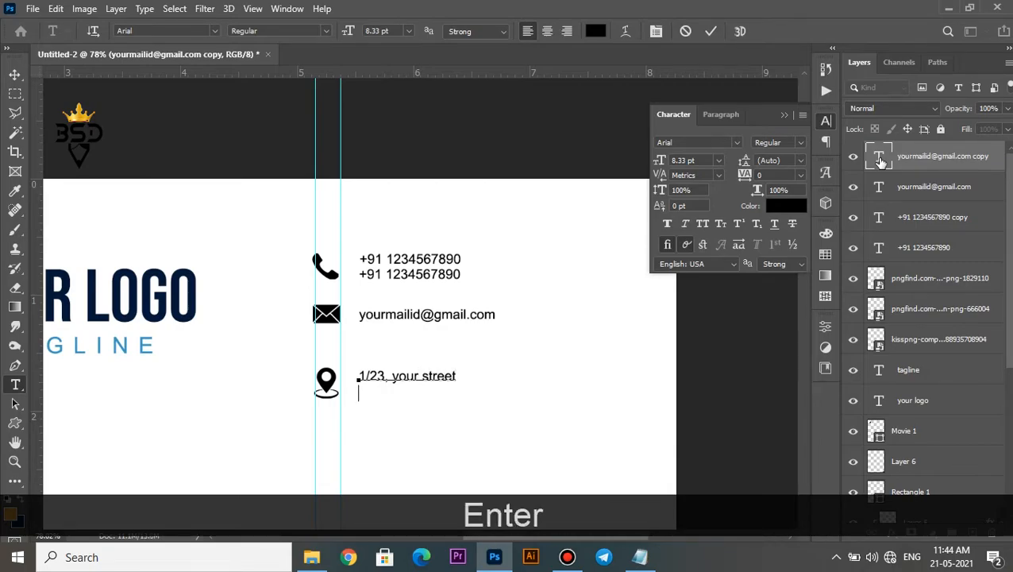
Add the area and city on the address's second line and "pincode." on a third, and finish the text
text(your area)
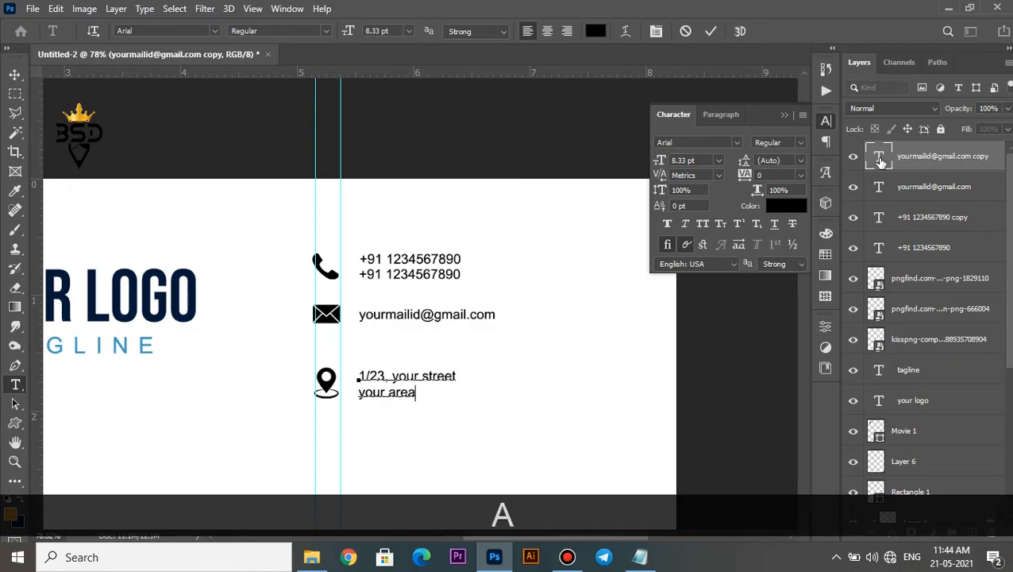
text(.city )
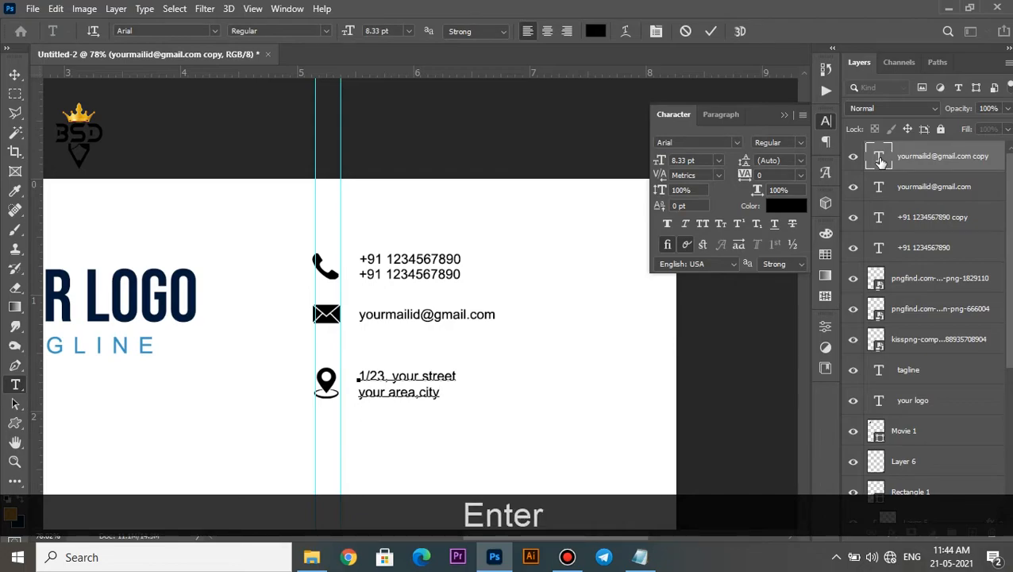
text(pincode)
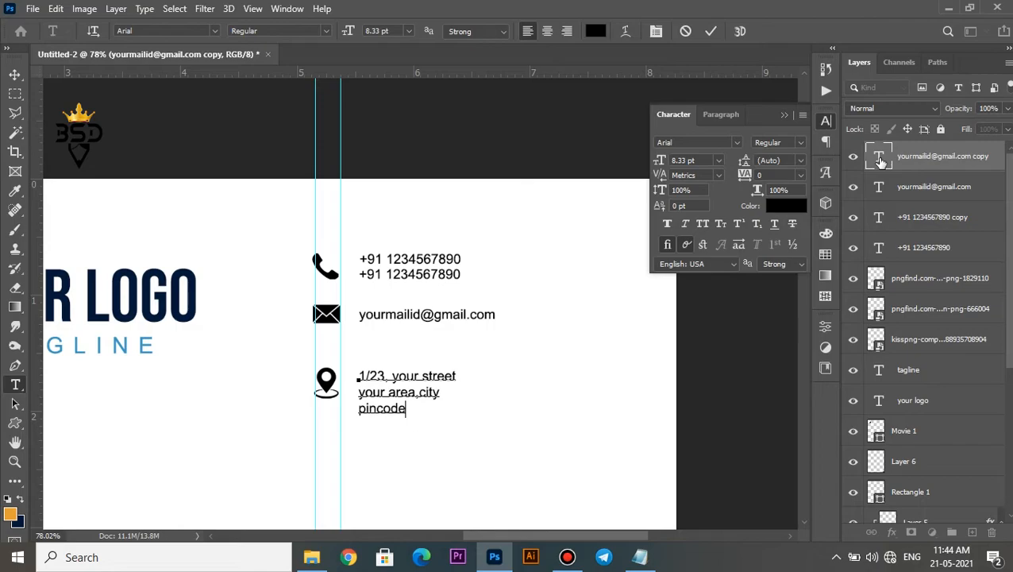
text(.)
key(BackSpace)
text(.)
click(711, 31)
key(v)
Select the address text together with the location pin icon and nudge them up closer to the envelope row
scroll(364, 359, down, 3)
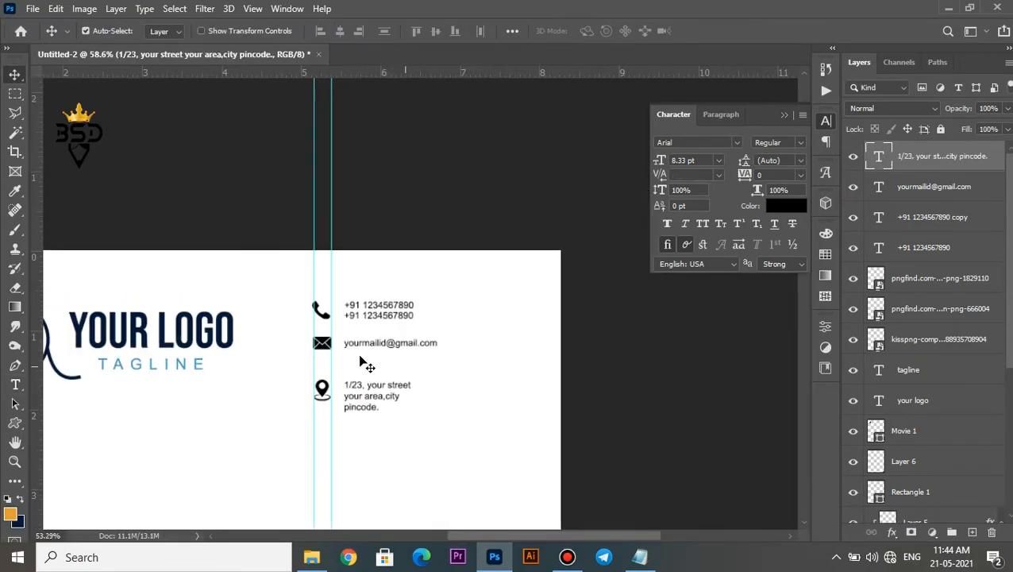
scroll(370, 360, up, 1)
key(space)
drag(381, 410, 437, 375)
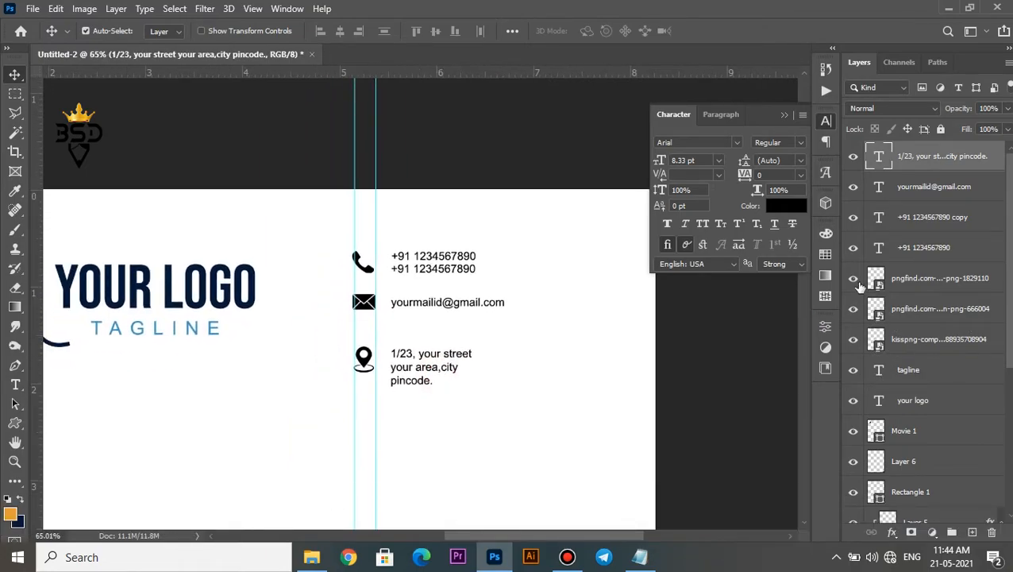
click(853, 280)
key(ctrl)
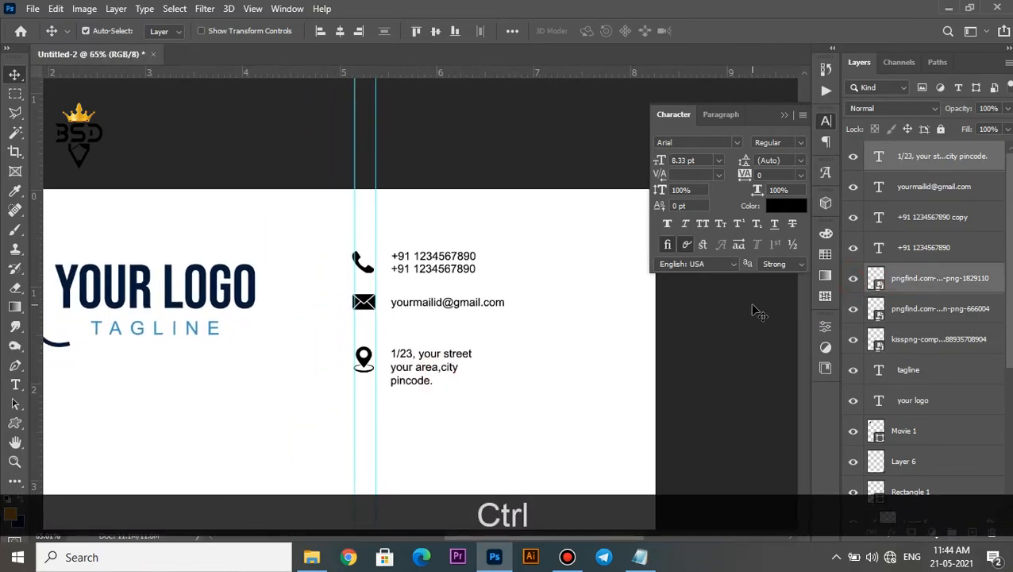
key(Up)
key(Up)
key(Up)
key(Up)
key(Up)
Select all contact text lines and the three icons and enlarge them together until the text is about 9.51 pt
scroll(501, 334, down, 3)
scroll(491, 326, up, 1)
key(space)
drag(480, 374, 507, 350)
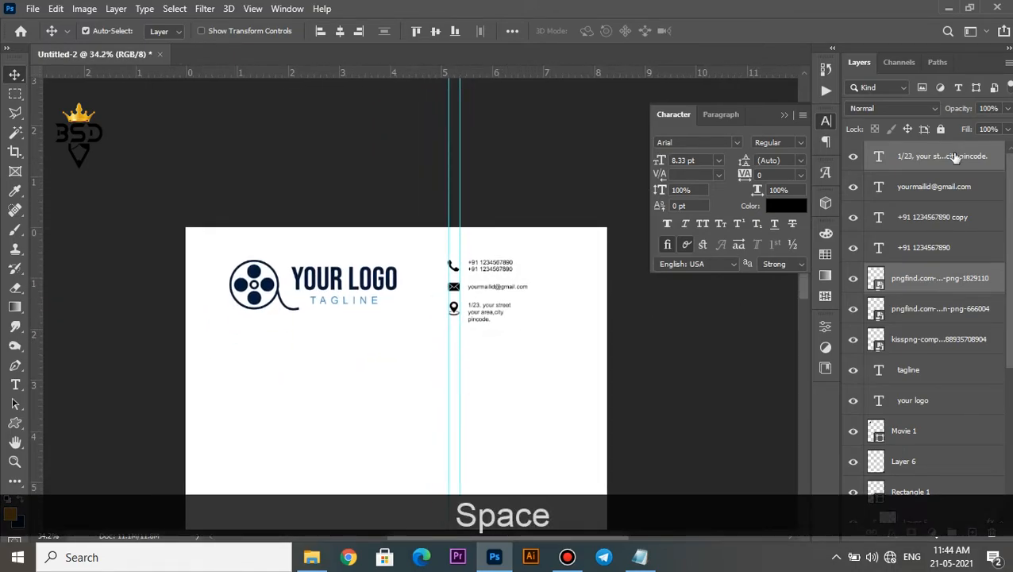
click(924, 152)
shift+click(934, 337)
key(ctrl+t)
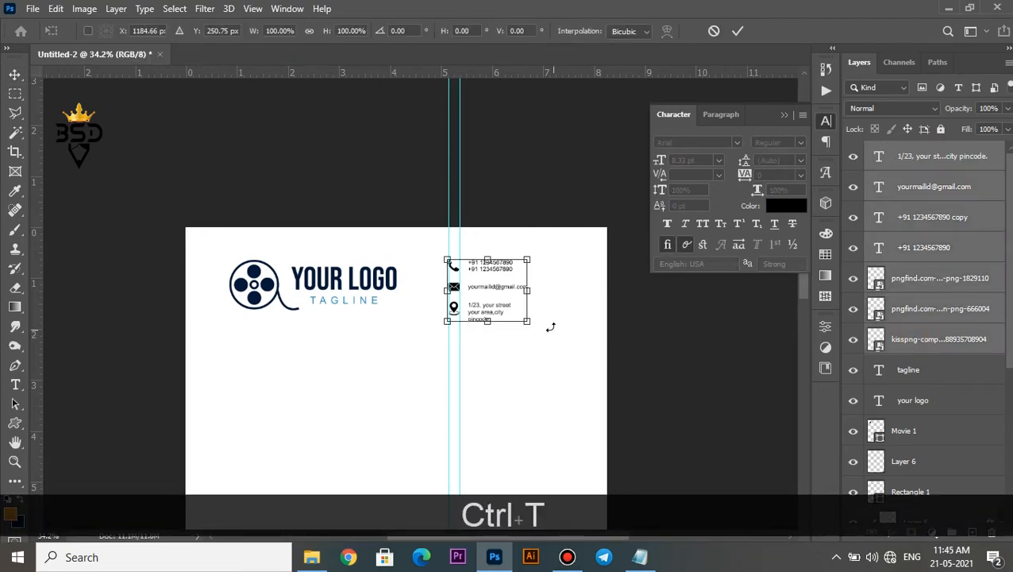
drag(528, 321, 538, 329)
key(Return)
Hide the vertical guides on the letterhead page
scroll(473, 301, down, 2)
key(space)
scroll(411, 211, up, 4)
drag(399, 381, 421, 285)
key(space)
key(ctrl+h)
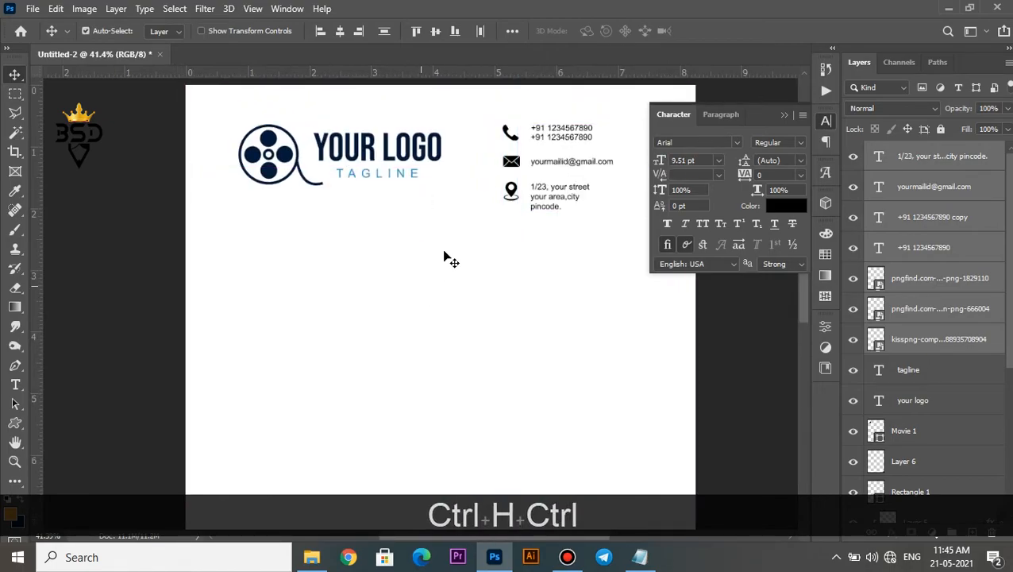
Draw a thin horizontal rectangle about 6.61 in wide and 0.14 in high beneath the logo and contact details
click(784, 115)
scroll(561, 215, down, 1)
drag(17, 424, 71, 422)
drag(295, 232, 636, 225)
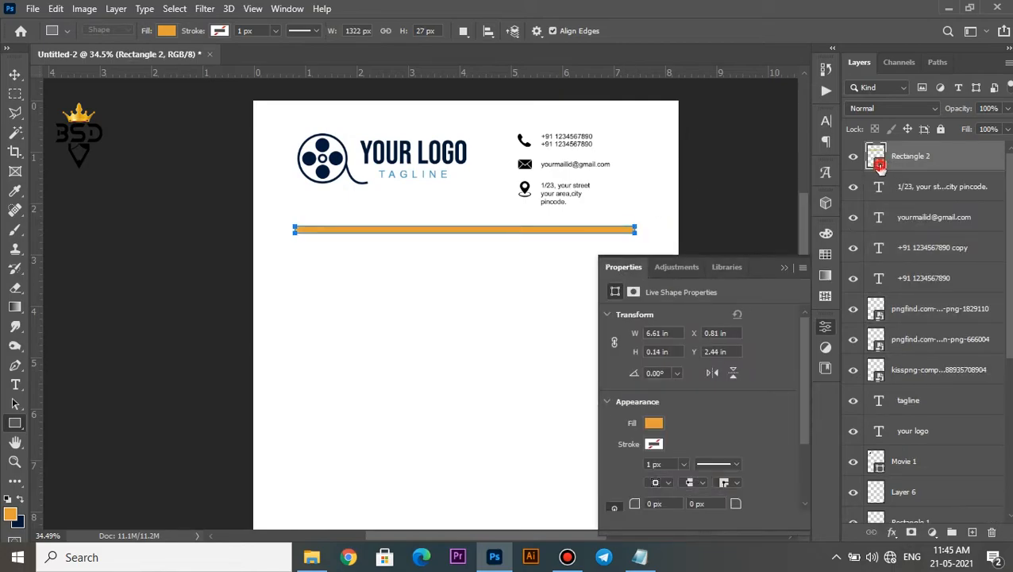
Recolour the rectangle's fill with the navy sampled from the logo
double_click(879, 163)
click(336, 154)
click(881, 251)
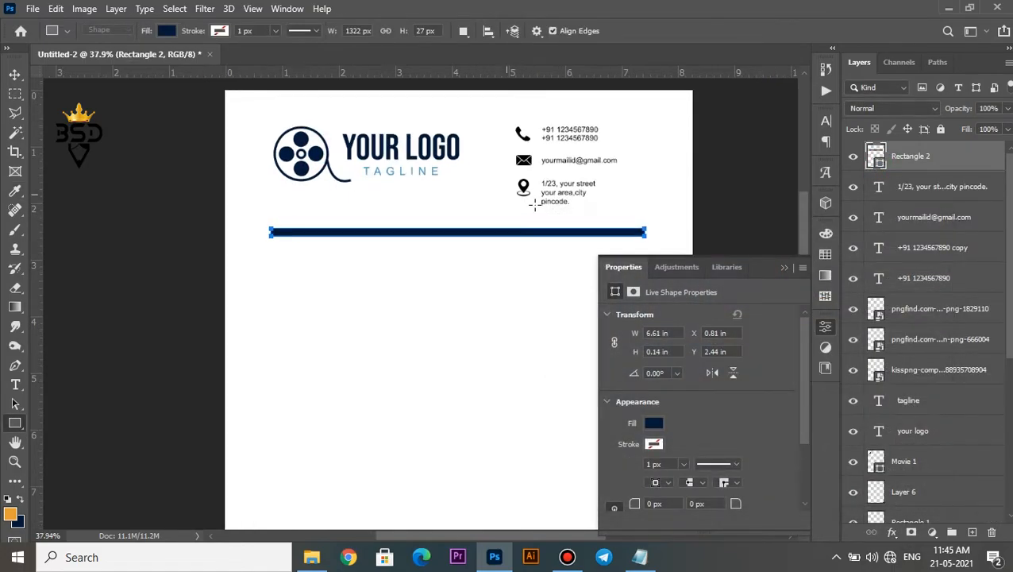
Shrink the navy rectangle's height to about 0.055 in, keeping its full width
scroll(537, 202, up, 3)
key(v)
key(ctrl+t)
drag(396, 244, 395, 253)
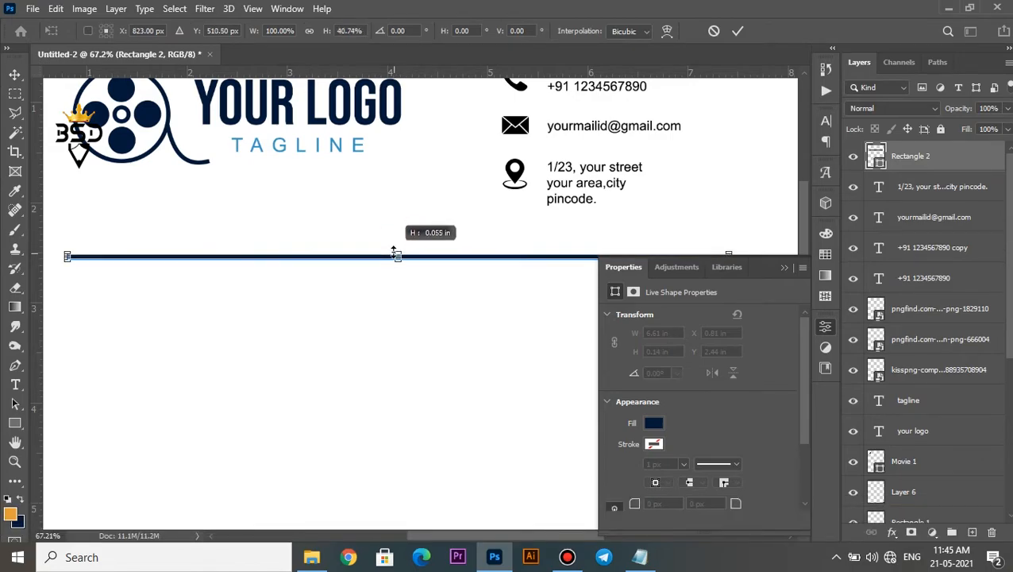
key(Return)
Thin the navy divider line further to about 55% of its height
scroll(396, 259, down, 4)
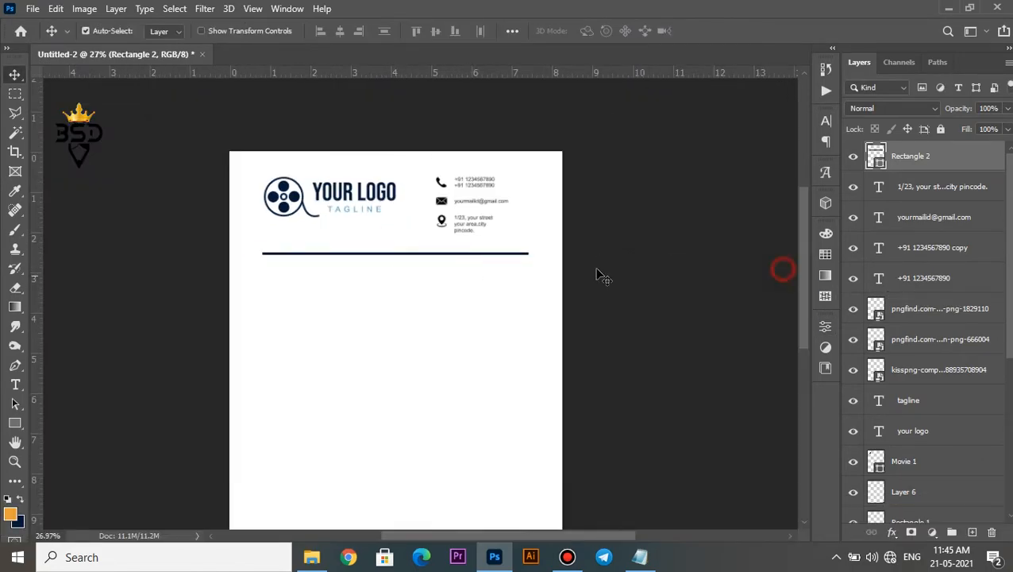
scroll(508, 239, down, 2)
scroll(405, 207, up, 5)
drag(417, 178, 437, 298)
key(ctrl+t)
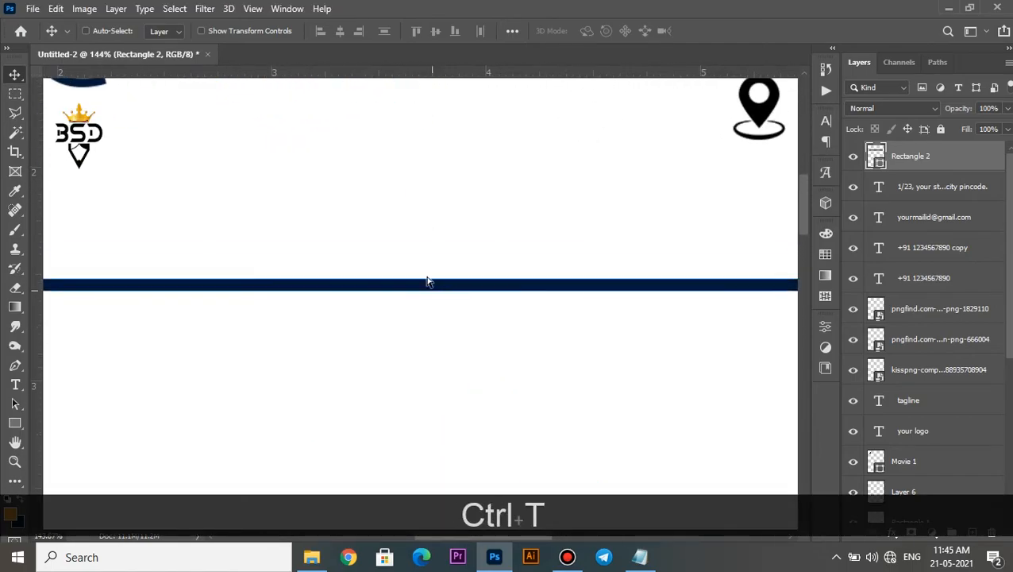
drag(511, 275, 513, 294)
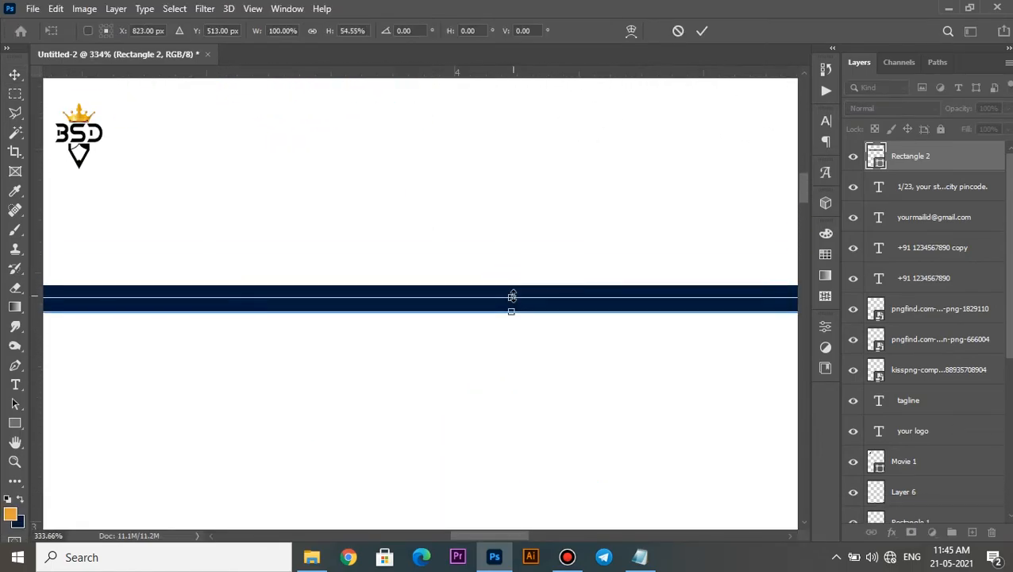
scroll(516, 296, down, 2)
scroll(516, 296, down, 5)
key(Return)
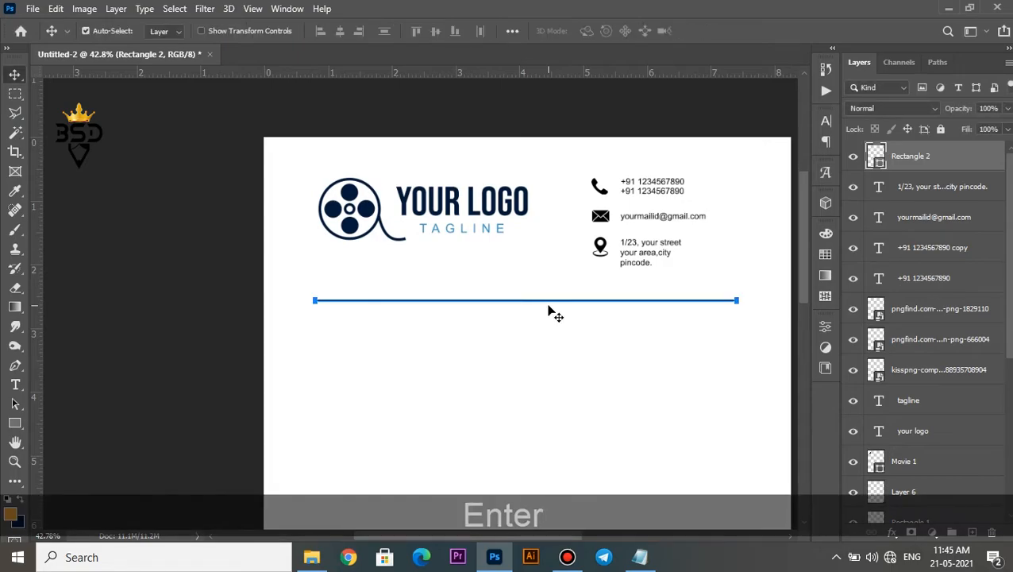
Nudge the navy divider line up closer to the logo and contact details
scroll(548, 312, down, 3)
scroll(468, 204, up, 1)
key(space)
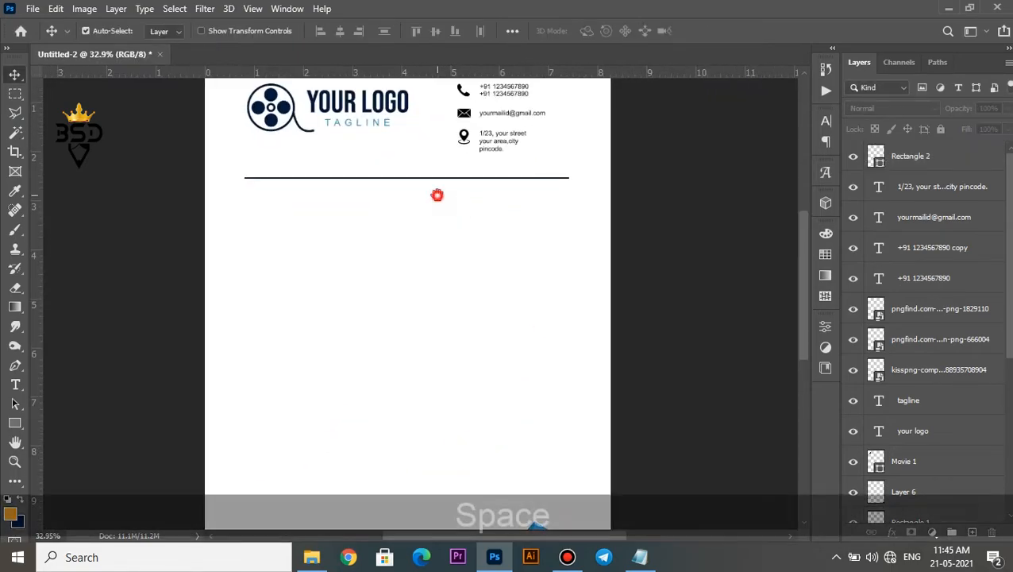
drag(437, 195, 486, 288)
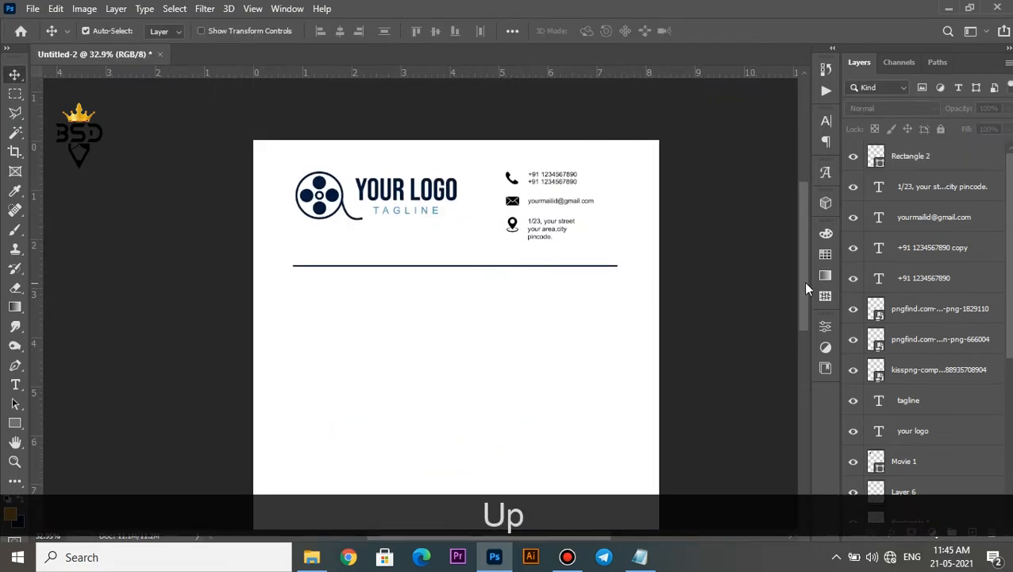
right_click(570, 268)
click(590, 272)
key(Up)
key(Up)
key(Up)
key(Up)
key(Up)
key(Up)
key(Up)
key(Up)
key(Up)
key(Up)
key(Up)
key(Up)
key(Up)
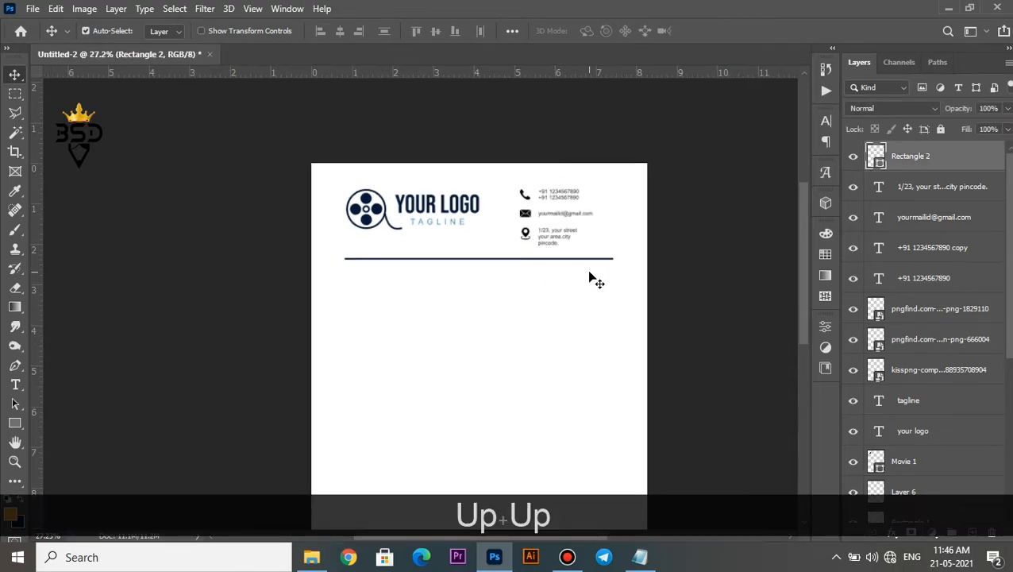
scroll(591, 279, down, 2)
key(space)
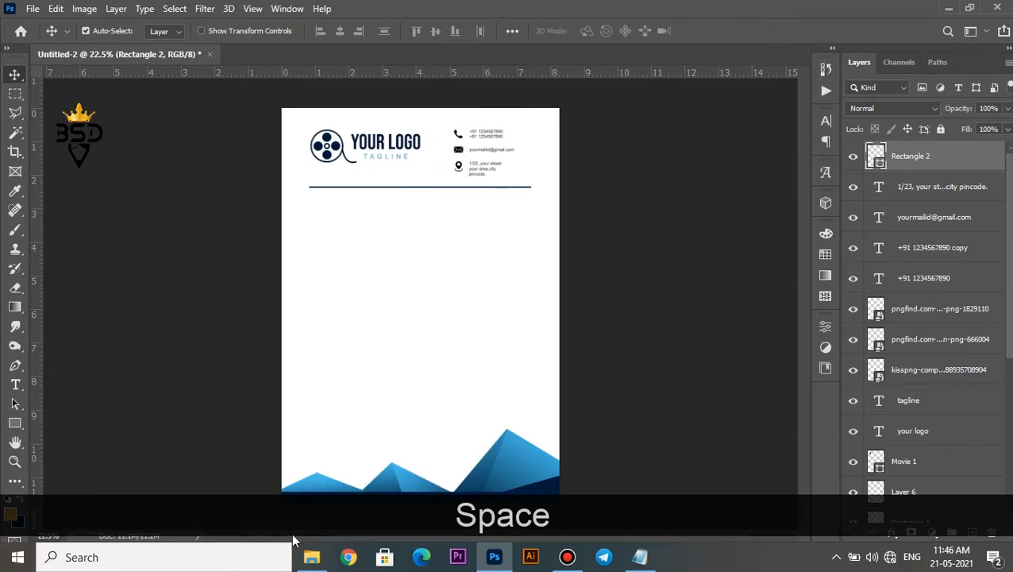
click(649, 562)
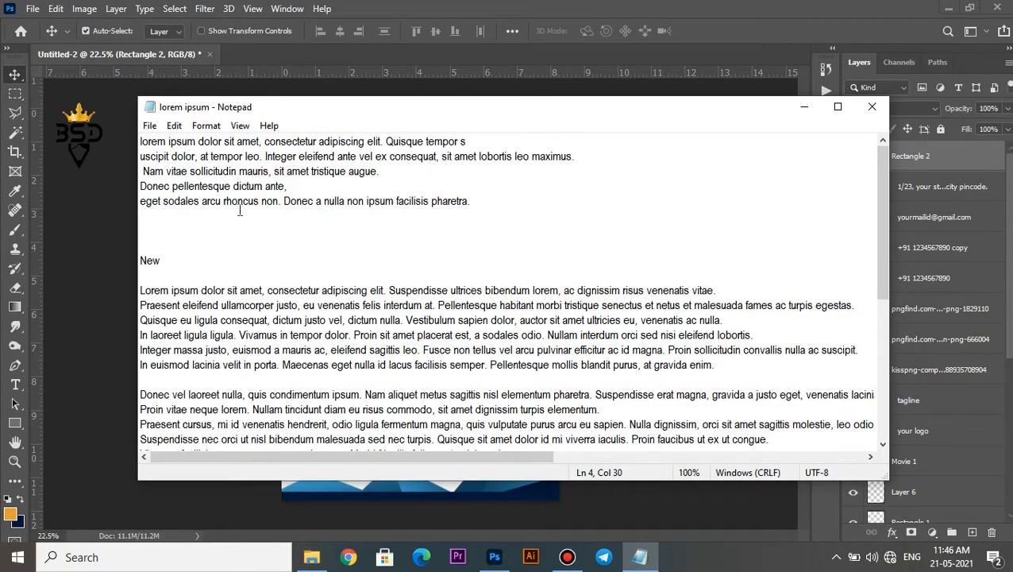
click(804, 106)
Add the text "HEAD LINE" on a new layer below the divider line near the page's left margin
scroll(353, 199, up, 2)
key(space)
drag(353, 200, 475, 274)
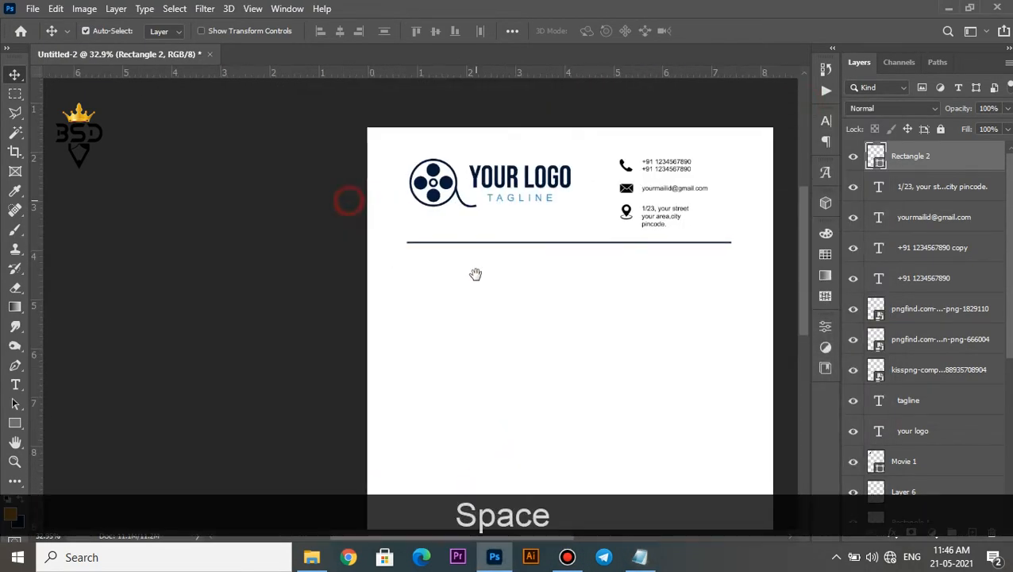
key(t)
click(972, 532)
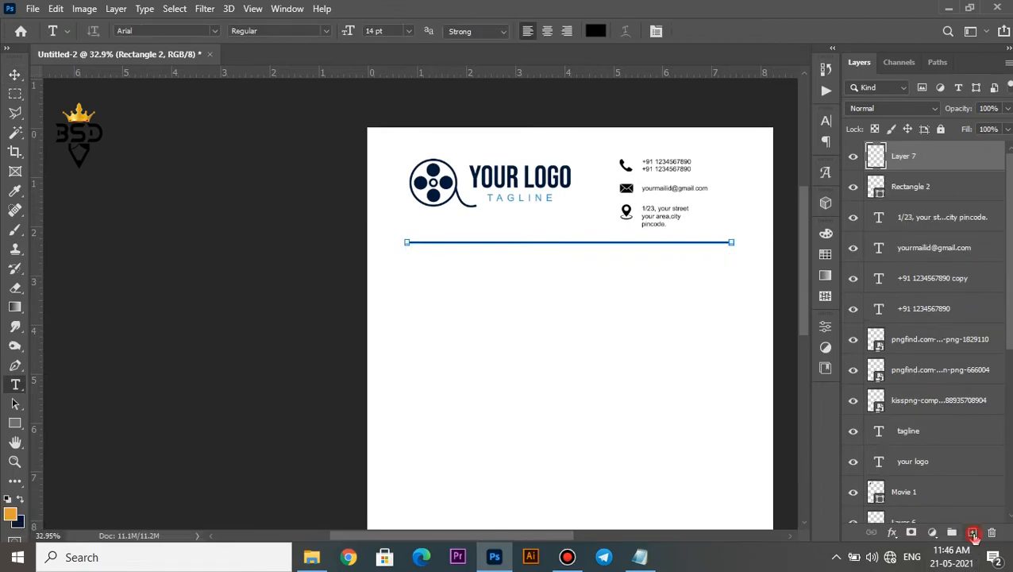
click(396, 278)
key(Caps_Lock)
text(E)
text(L)
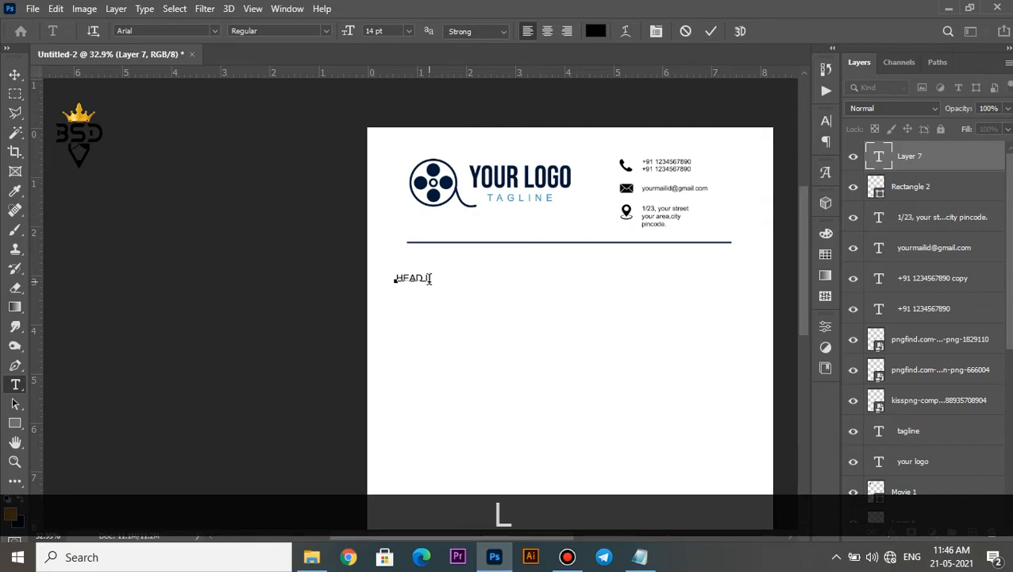
key(Caps_Lock)
Make the HEAD LINE text faux bold and underlined at 17 pt, and finish the text
key(ctrl+a)
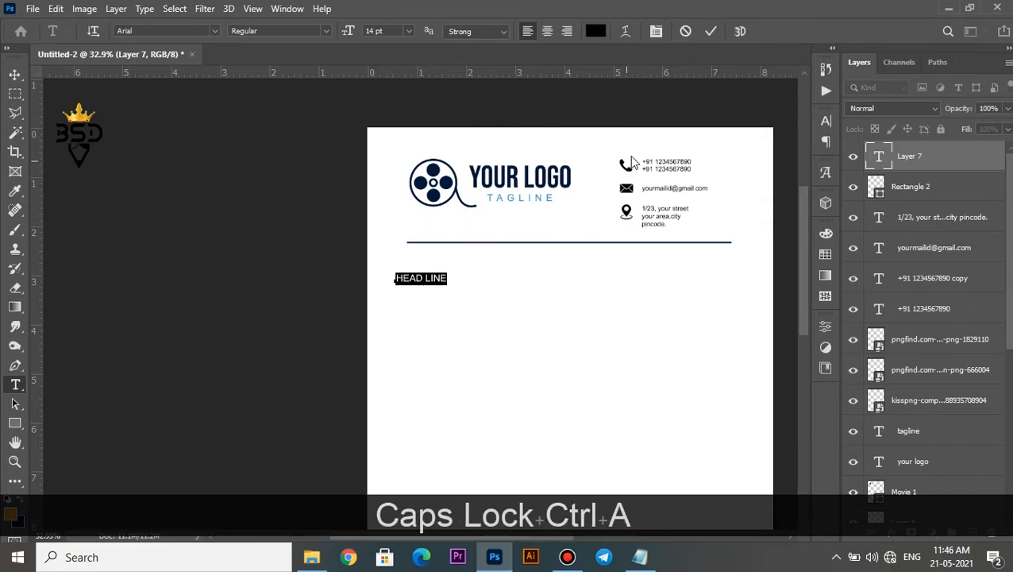
click(656, 31)
click(669, 225)
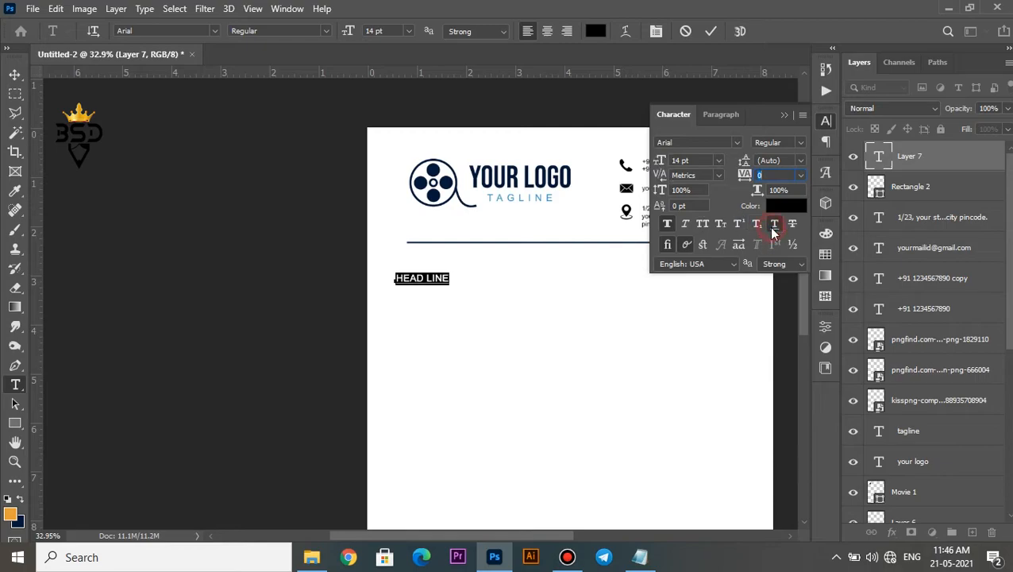
key(Tab)
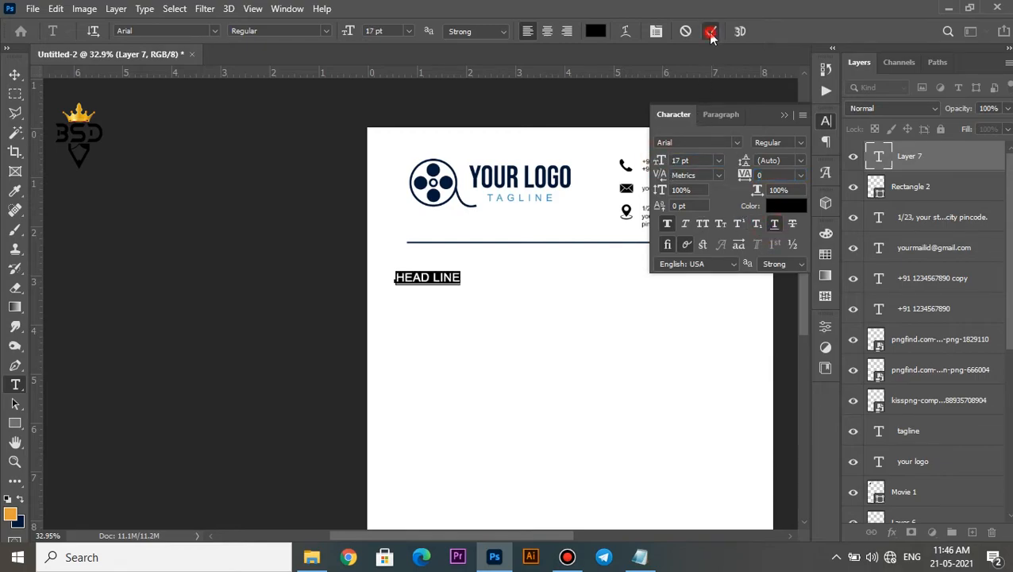
click(711, 31)
key(v)
click(783, 116)
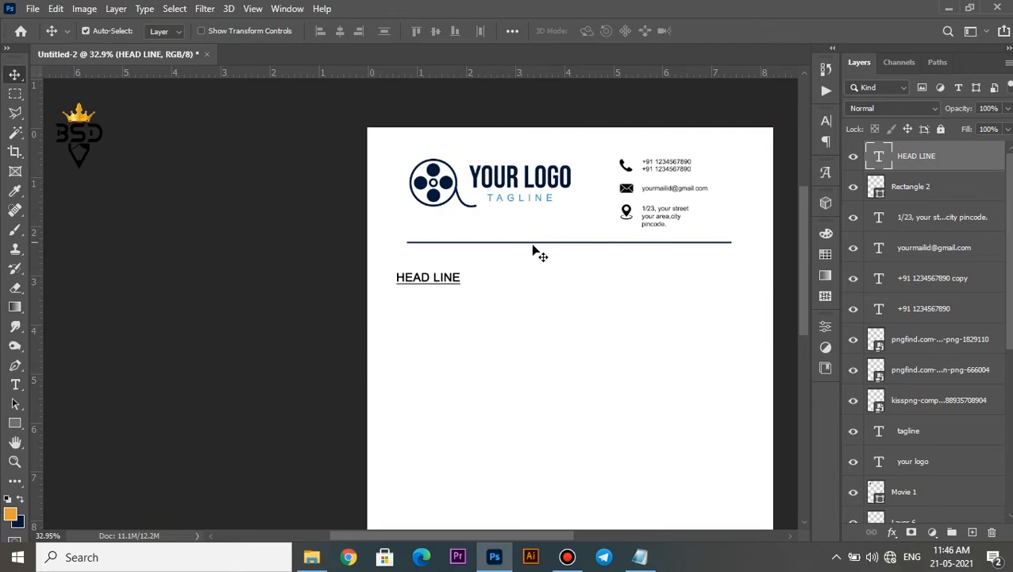
Shift HEAD LINE slightly right and recolour it with the navy sampled from the logo
drag(426, 276, 433, 276)
scroll(434, 275, up, 9)
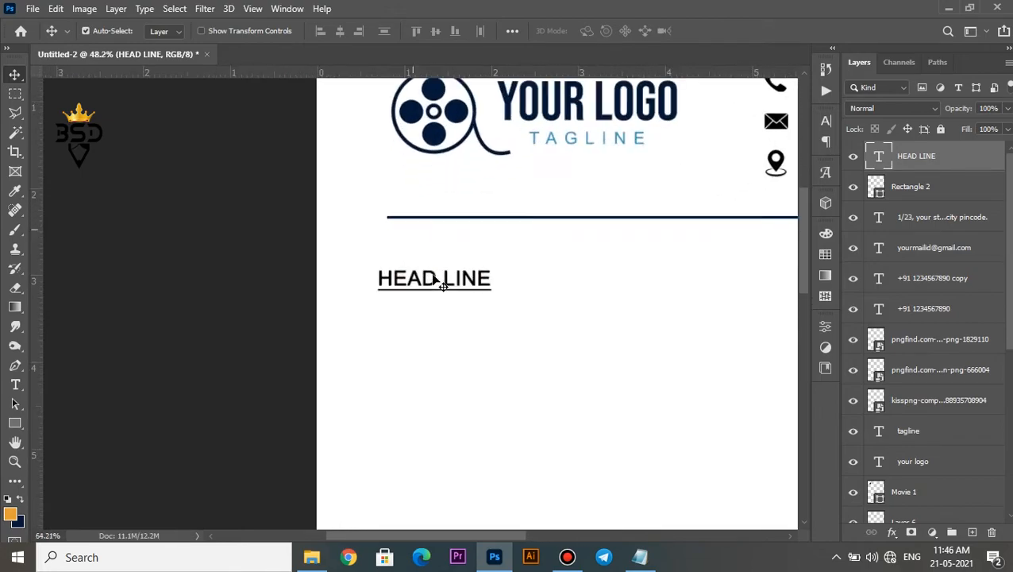
double_click(880, 156)
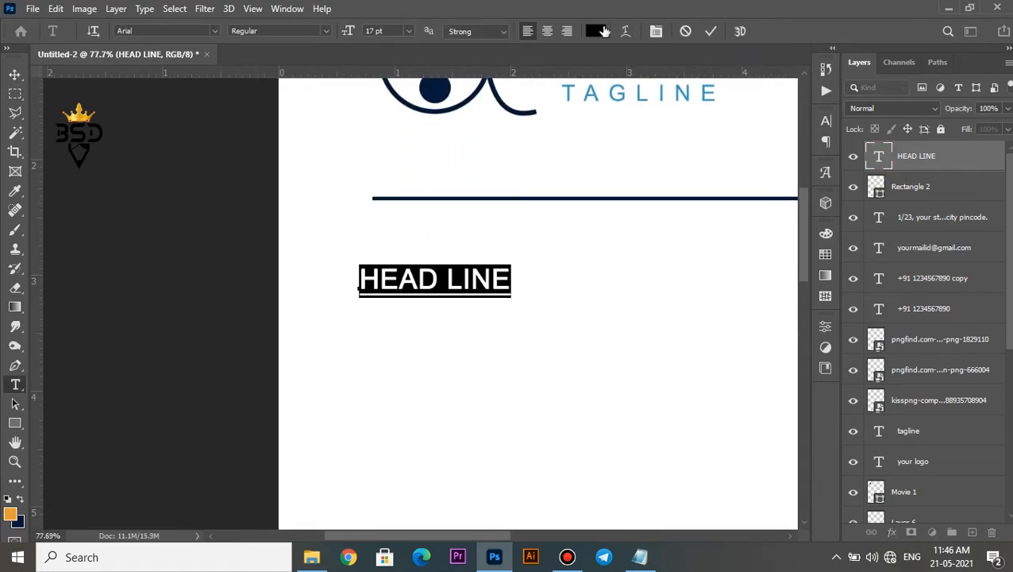
click(596, 31)
click(437, 83)
click(907, 247)
click(710, 32)
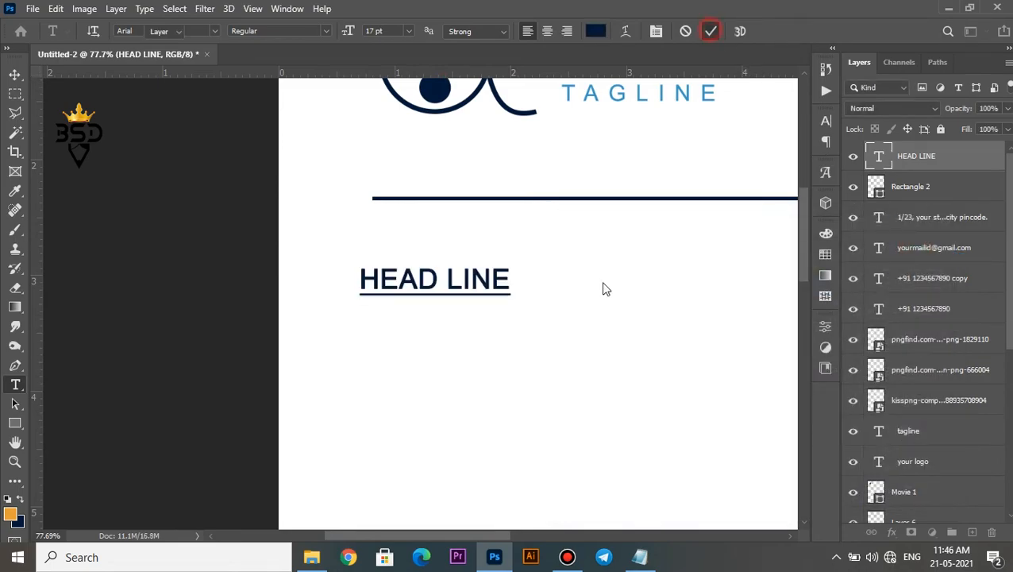
key(v)
Switch to the lorem ipsum file in Notepad, copy the first six-line paragraph under "New", and return to Photoshop
scroll(516, 326, down, 13)
click(639, 557)
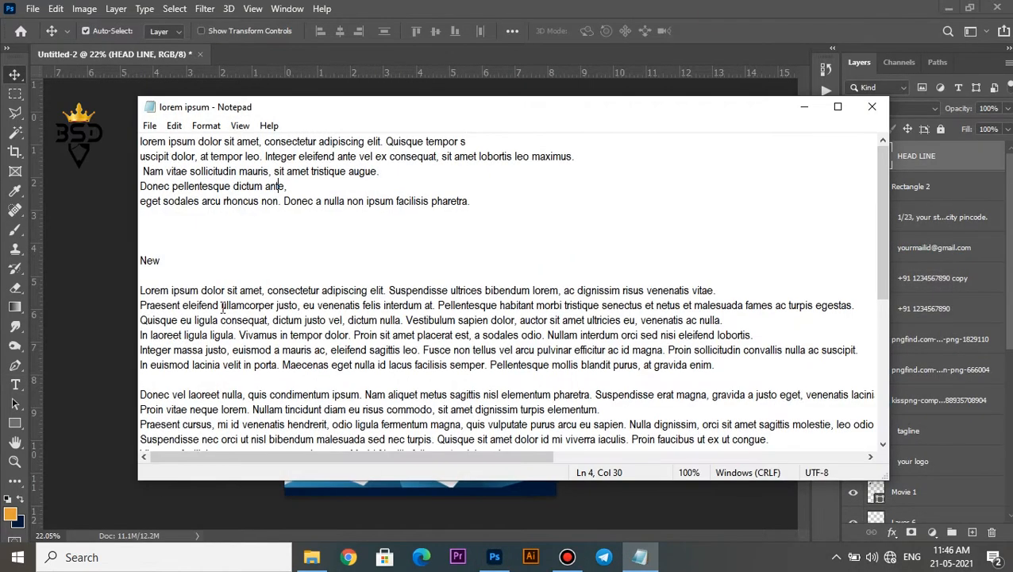
drag(141, 289, 715, 364)
right_click(467, 358)
click(547, 165)
click(804, 106)
Paste the copied Lorem ipsum paragraph as a new text below HEAD LINE
scroll(349, 235, up, 2)
key(t)
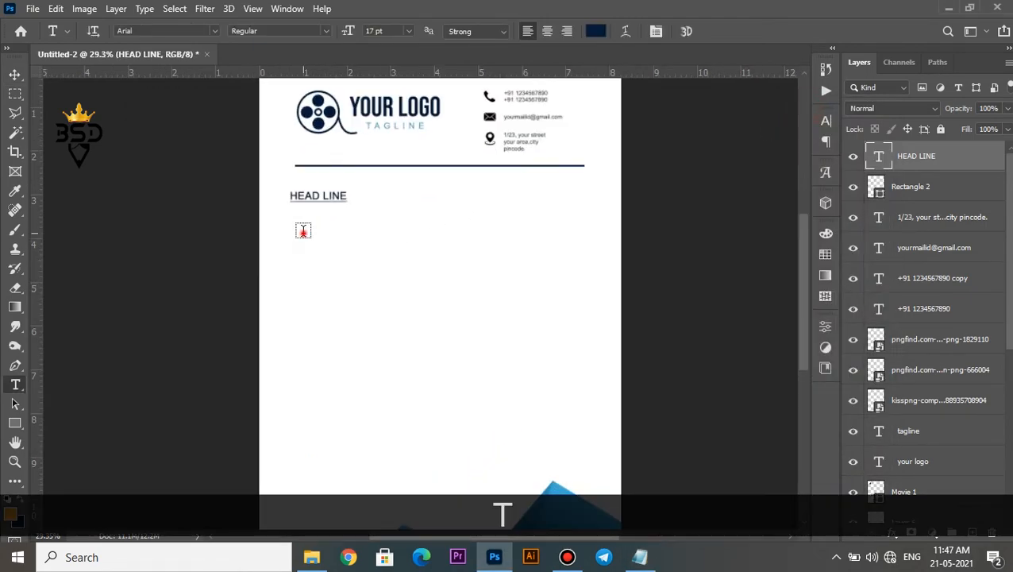
click(302, 230)
key(ctrl+v)
Remove the faux bold and underline from the whole paragraph and set its size to 8 pt
key(ctrl+a)
click(656, 31)
click(667, 223)
click(774, 224)
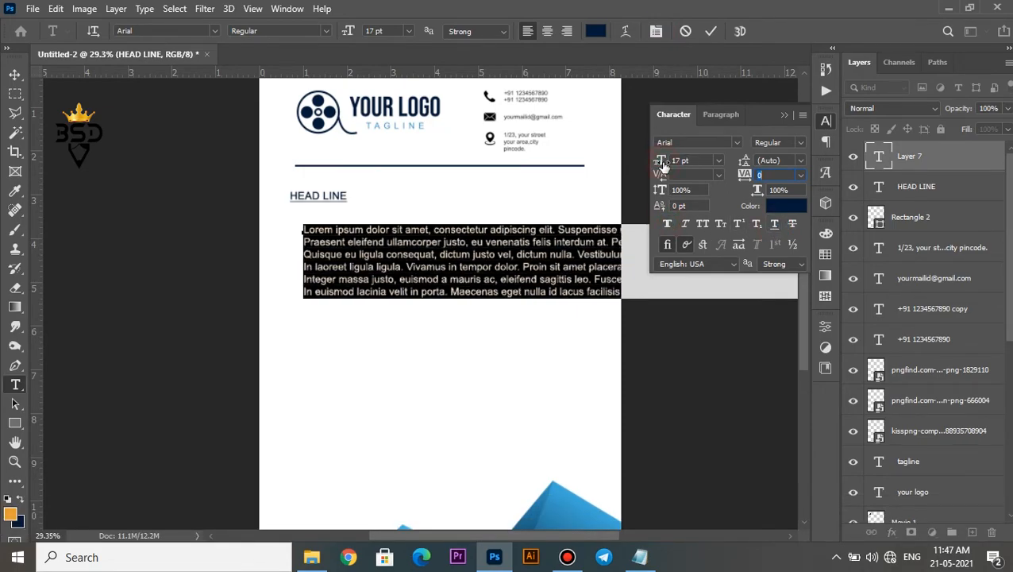
drag(663, 163, 656, 163)
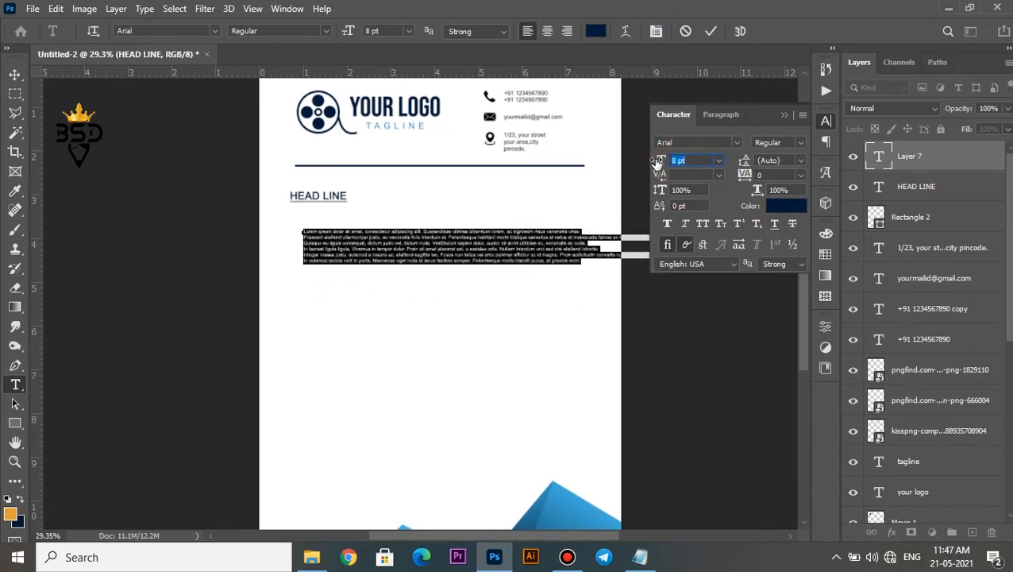
click(788, 115)
Delete the overhanging ends of the paragraph's second and fifth lines and finish the text
drag(591, 233, 720, 241)
click(591, 232)
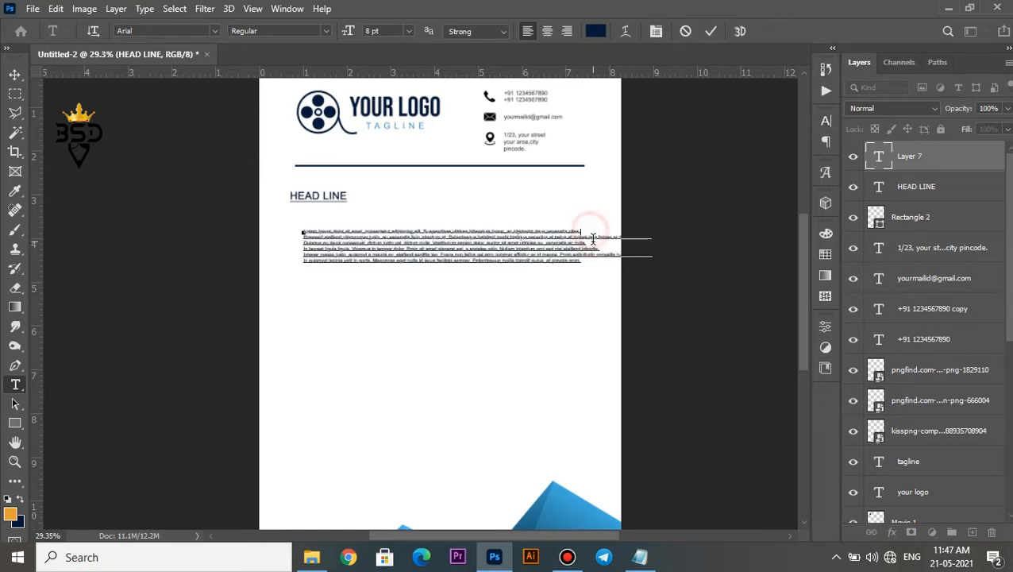
drag(641, 239, 636, 237)
click(592, 239)
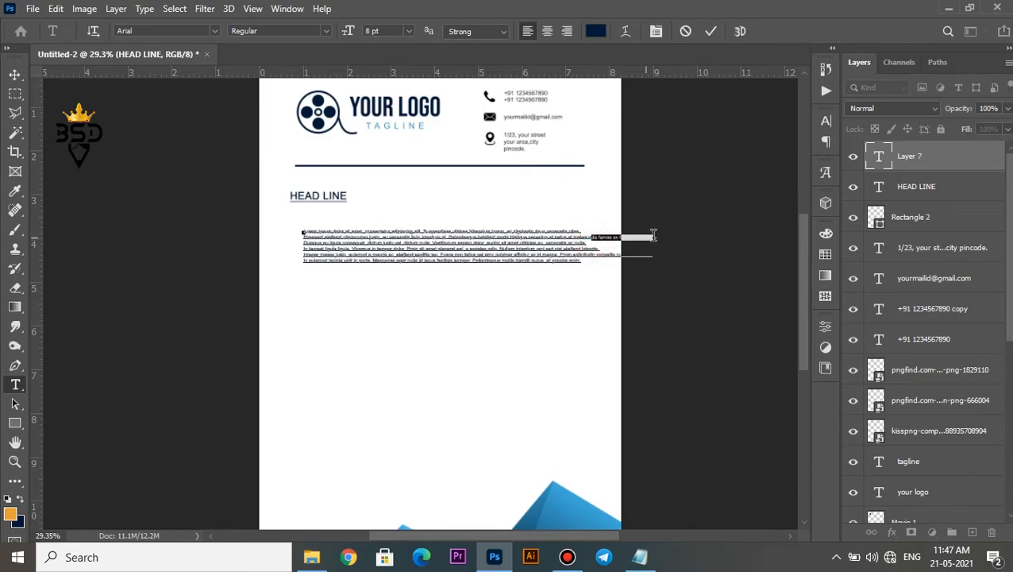
key(BackSpace)
drag(597, 256, 628, 254)
key(BackSpace)
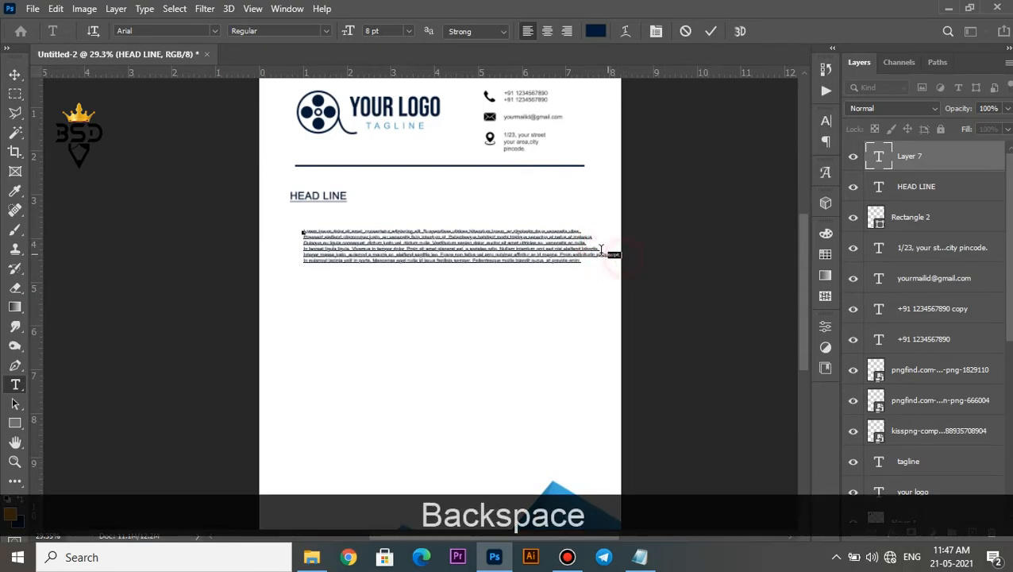
key(BackSpace)
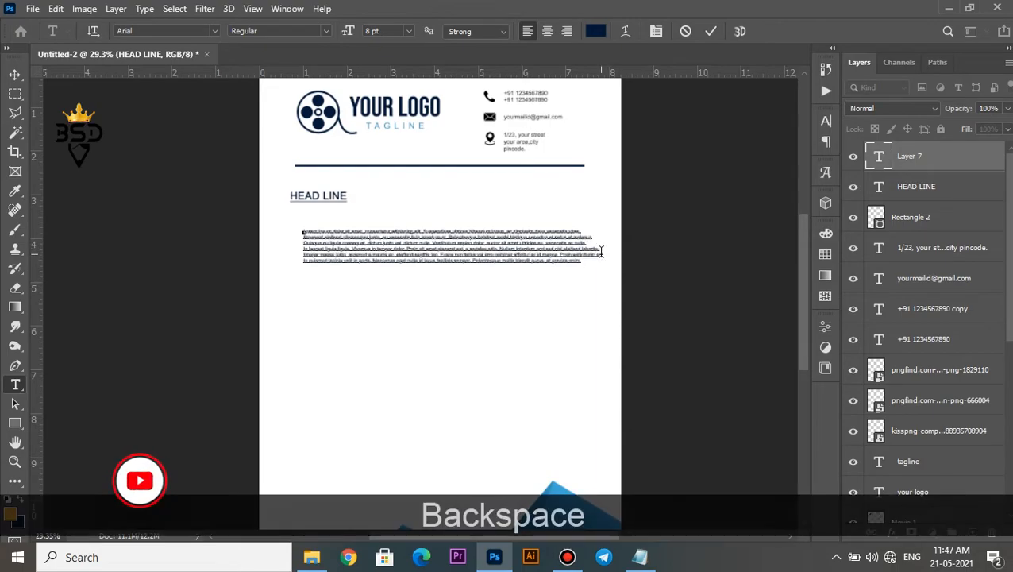
click(708, 35)
key(v)
Set the leading of the whole Lorem ipsum paragraph to 13 pt and finish the text
scroll(478, 243, up, 5)
drag(476, 245, 539, 293)
scroll(538, 293, down, 3)
right_click(536, 296)
click(565, 302)
double_click(879, 155)
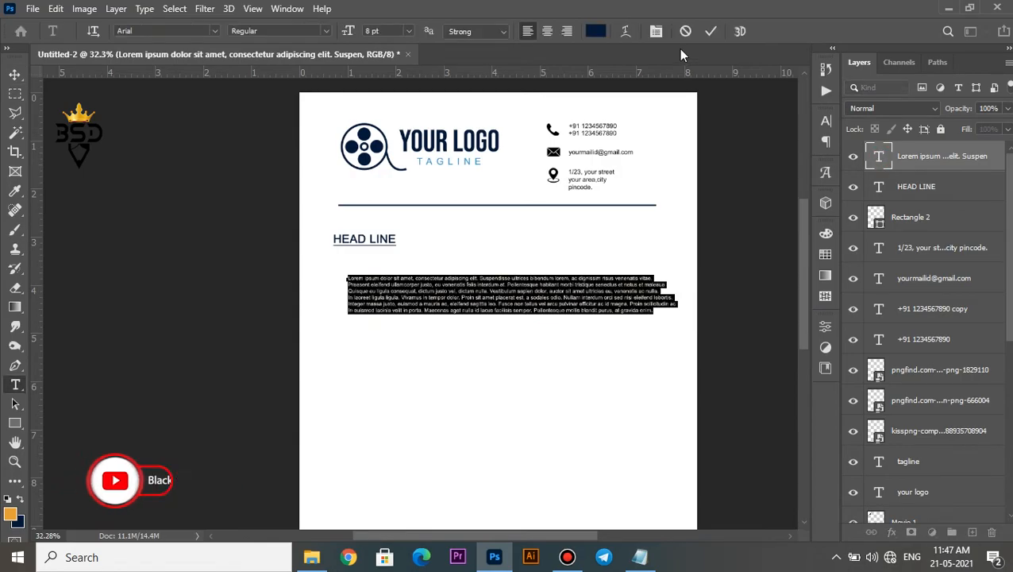
click(656, 32)
drag(744, 162, 747, 161)
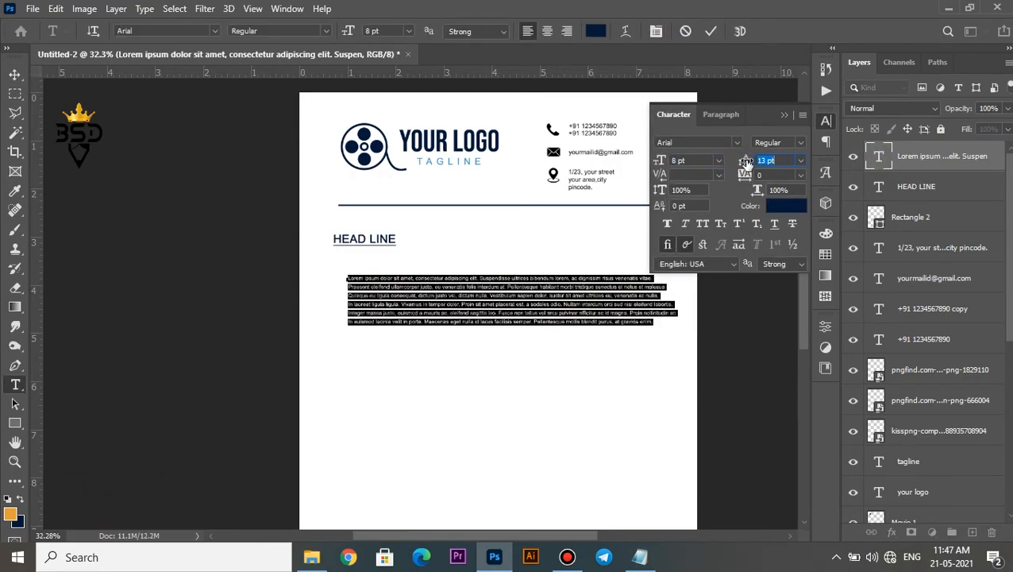
click(710, 32)
key(v)
Move the Lorem ipsum paragraph up and left, closer beneath HEAD LINE
scroll(550, 221, down, 3)
drag(421, 244, 409, 231)
scroll(376, 244, up, 3)
key(space)
drag(314, 222, 365, 266)
Shift HEAD LINE toward the divider's left end and place a vertical guide there at about 0.845 in
right_click(271, 204)
click(286, 210)
drag(276, 201, 282, 198)
click(43, 263)
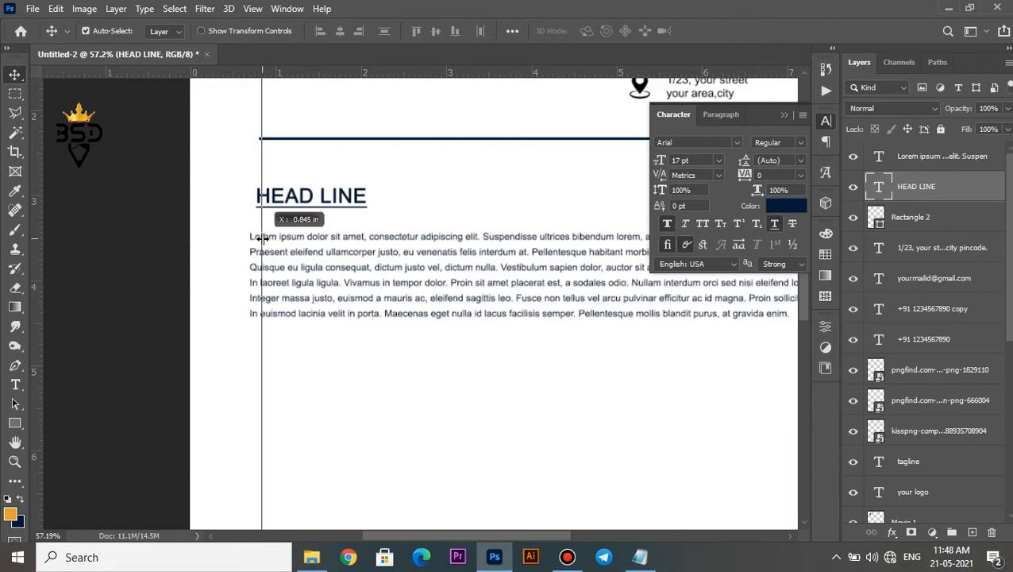
right_click(289, 202)
click(295, 208)
Nudge the Lorem ipsum paragraph right toward the vertical guide beneath HEAD LINE
right_click(301, 246)
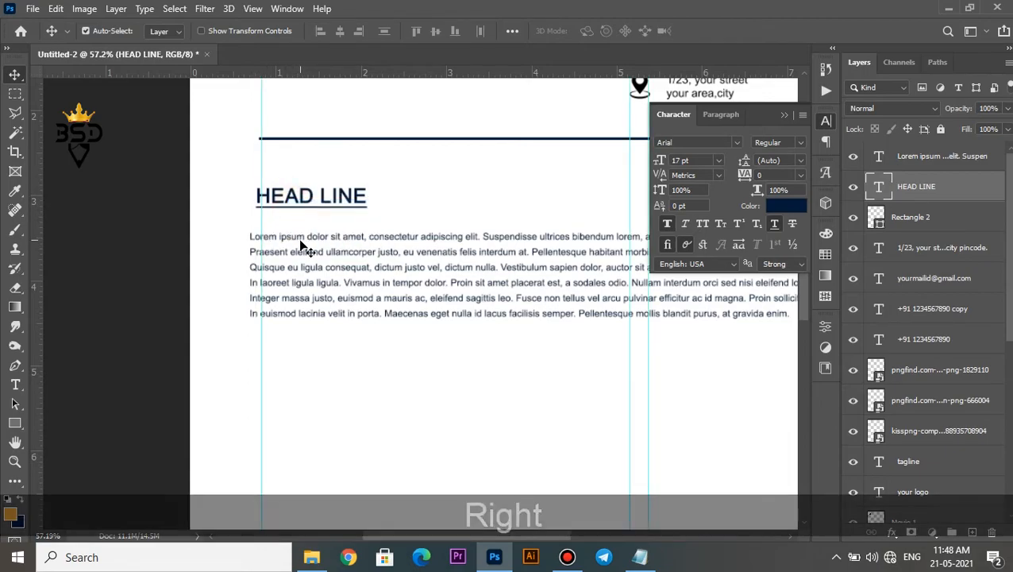
click(316, 255)
key(Right)
key(Right)
key(Right)
key(Right)
key(Right)
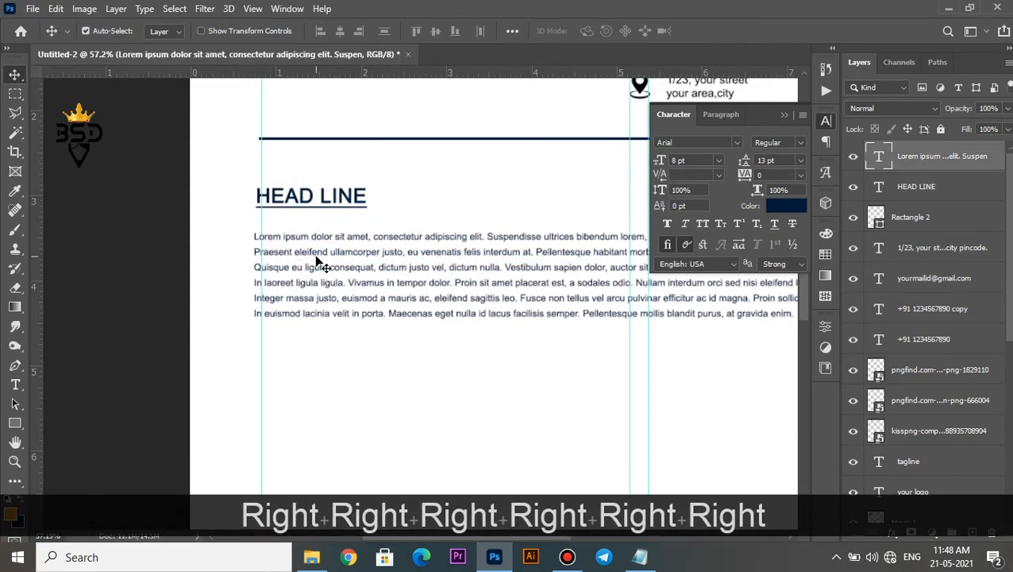
Duplicate the Lorem ipsum paragraph and place the copy directly below the original
scroll(317, 258, down, 2)
scroll(316, 258, down, 1)
scroll(356, 282, up, 1)
drag(398, 301, 405, 210)
drag(358, 175, 352, 238)
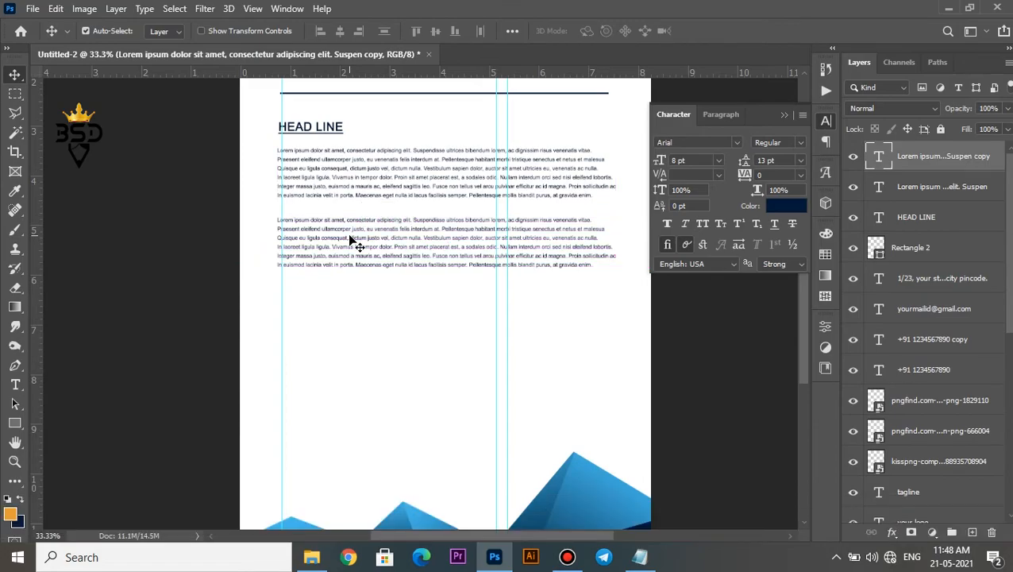
Nudge the copied paragraph upward to tighten the gap between the two paragraphs
key(Up)
key(Up)
key(Up)
key(Up)
key(Up)
key(Up)
key(Up)
key(Up)
key(Up)
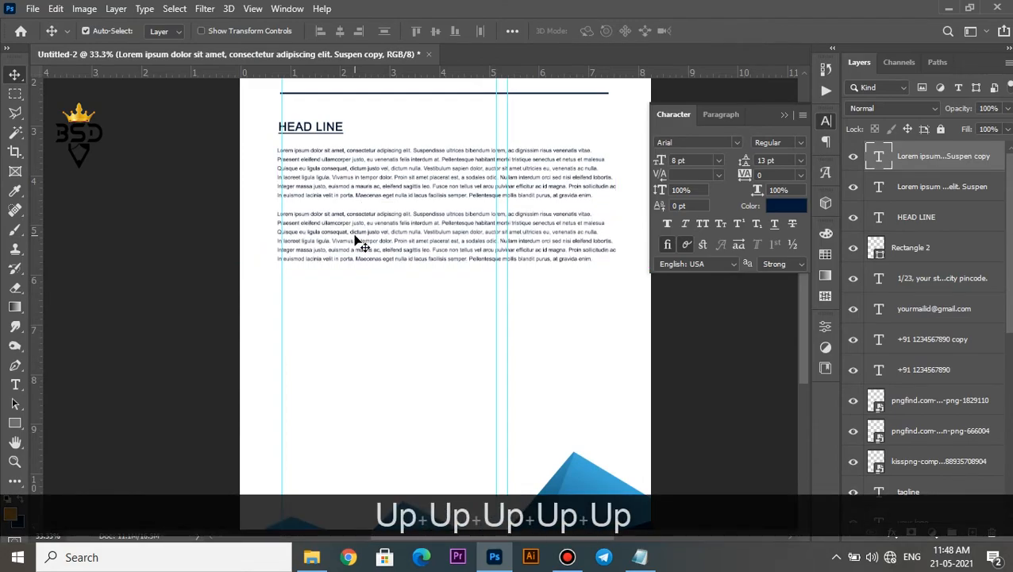
Duplicate both Lorem ipsum paragraphs together and place the copies below them with matching paragraph spacing
scroll(355, 237, down, 3)
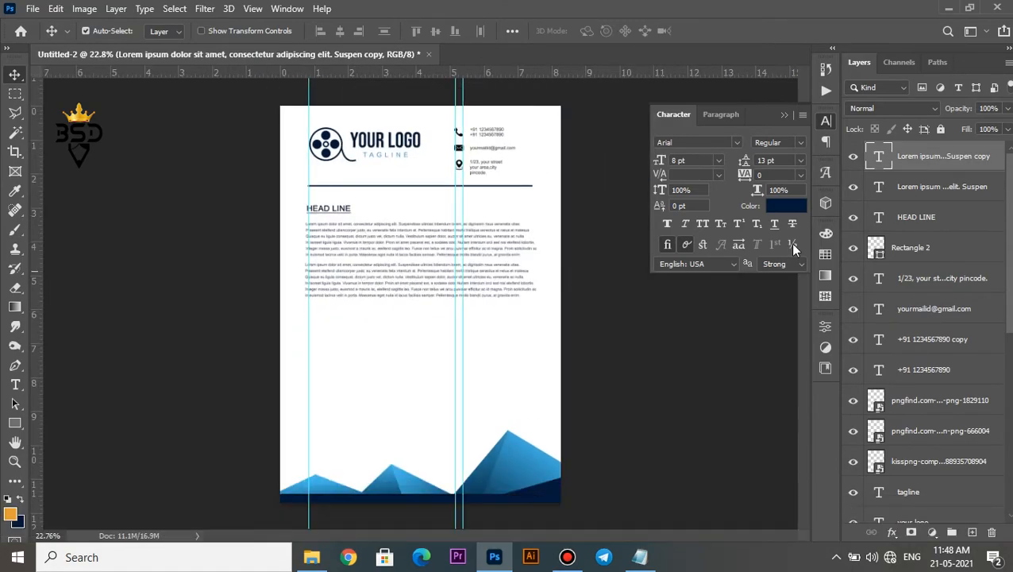
ctrl+click(921, 193)
drag(410, 289, 382, 362)
scroll(382, 362, up, 5)
drag(299, 284, 301, 299)
scroll(300, 299, down, 1)
scroll(301, 296, down, 4)
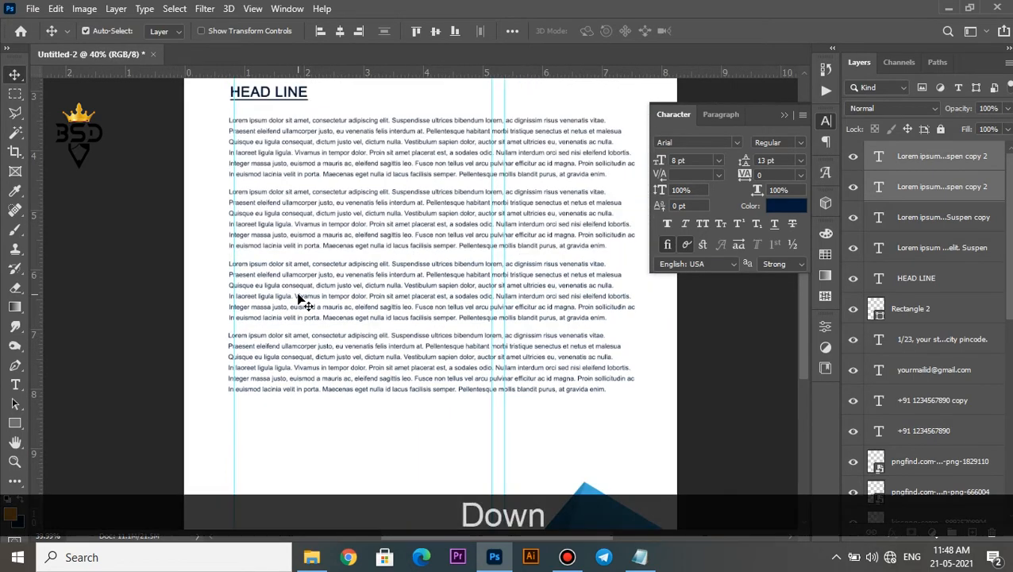
Deselect the paragraphs and add a text line reading SIGNATURE in the blank area above the mountains
scroll(419, 362, up, 2)
key(space)
drag(409, 405, 461, 304)
scroll(449, 289, up, 3)
click(462, 304)
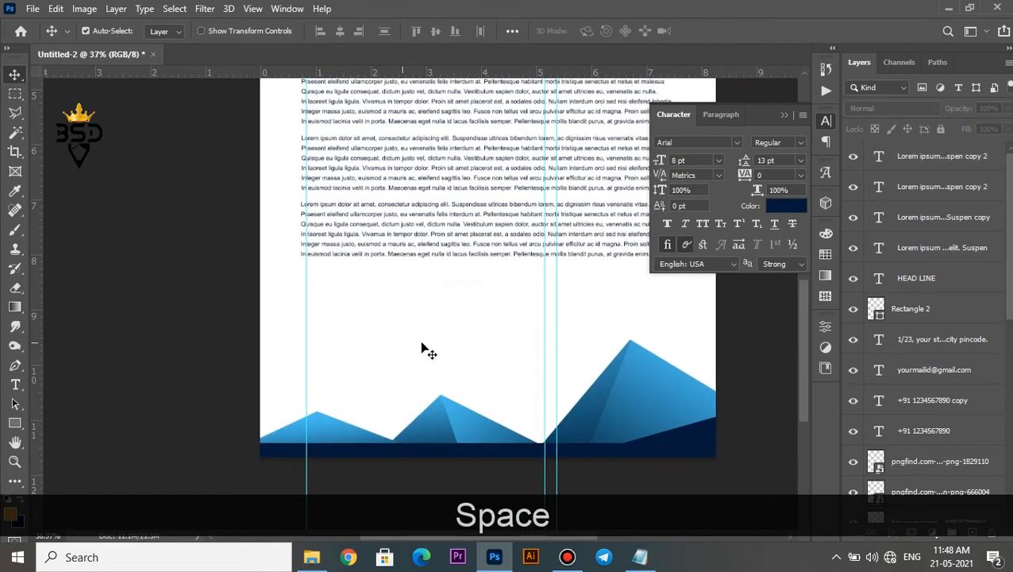
click(940, 160)
click(415, 326)
key(t)
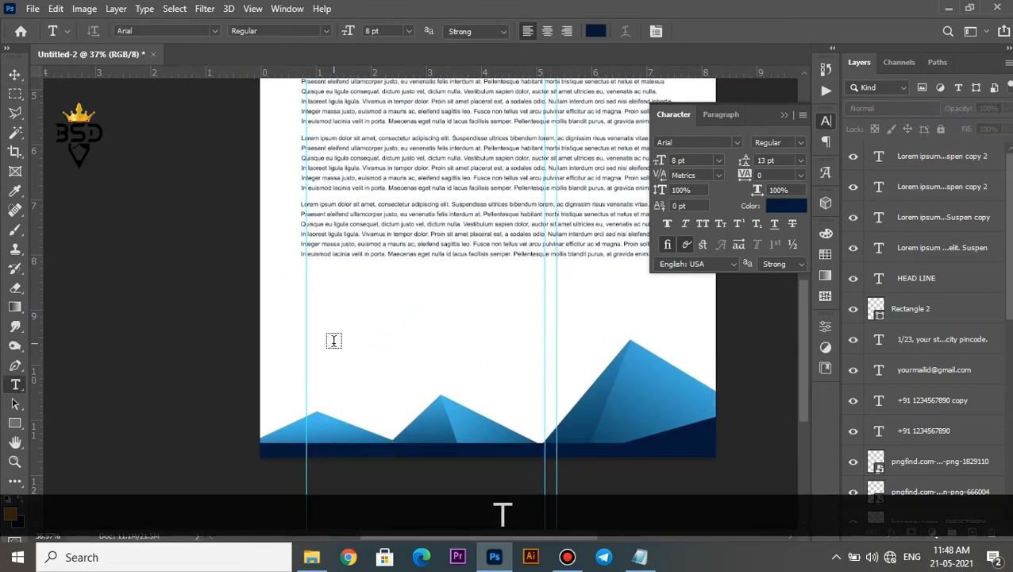
click(333, 341)
key(Caps_Lock)
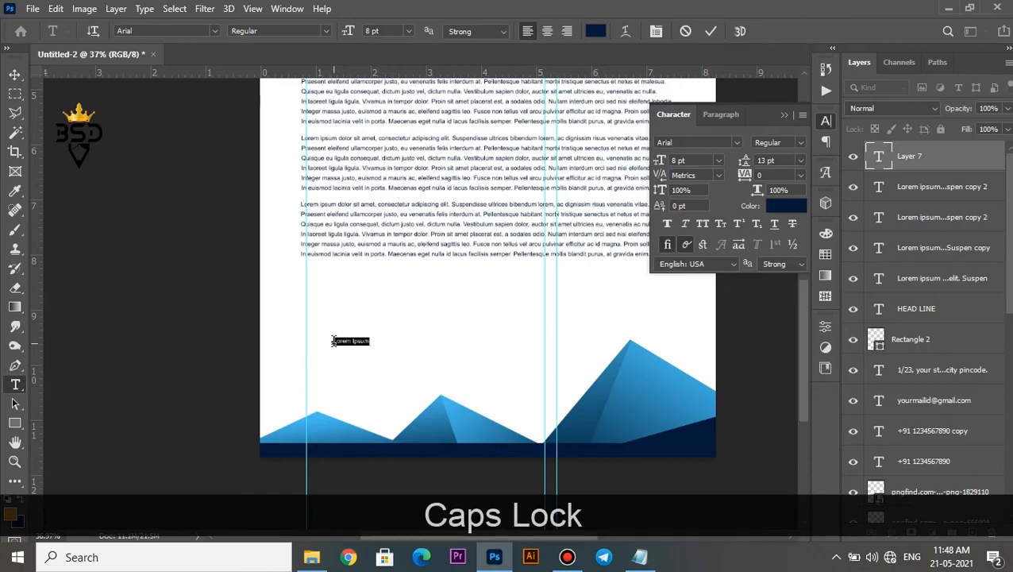
text(SI)
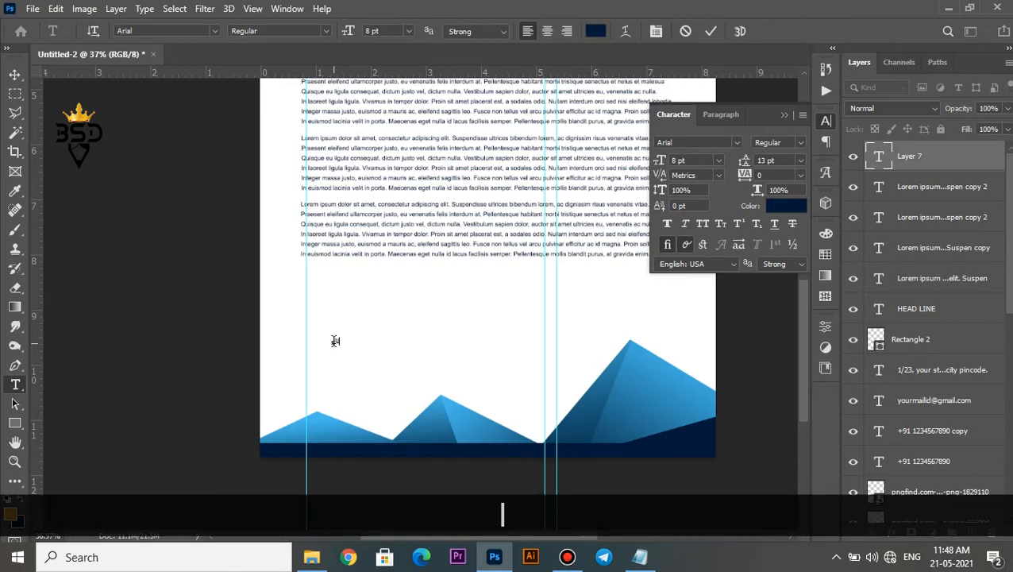
text(GNATURE)
Format SIGNATURE at 12 pt with 0 tracking and faux bold, and shift the finished text slightly right
key(ctrl+a)
click(670, 226)
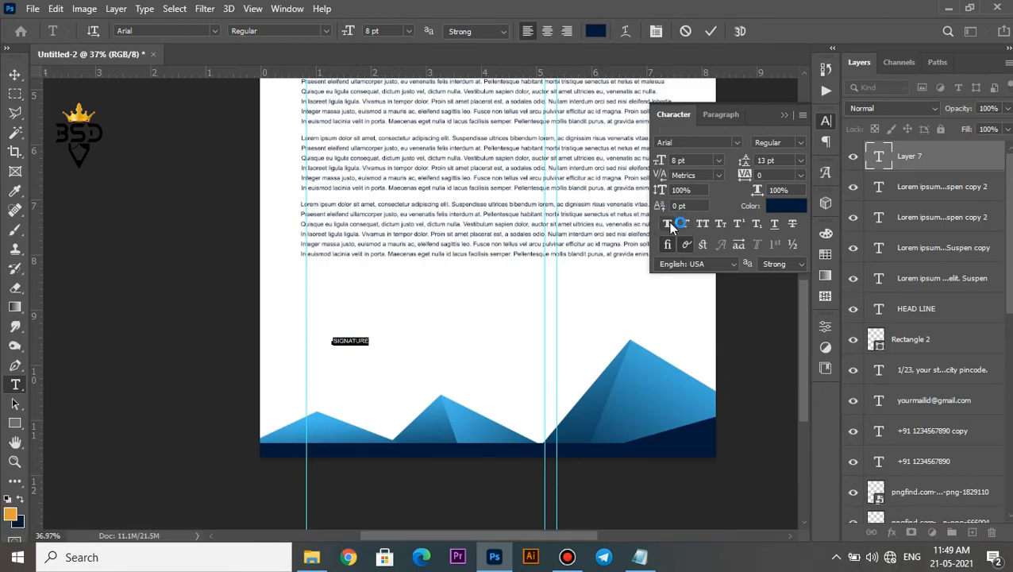
drag(659, 159, 663, 161)
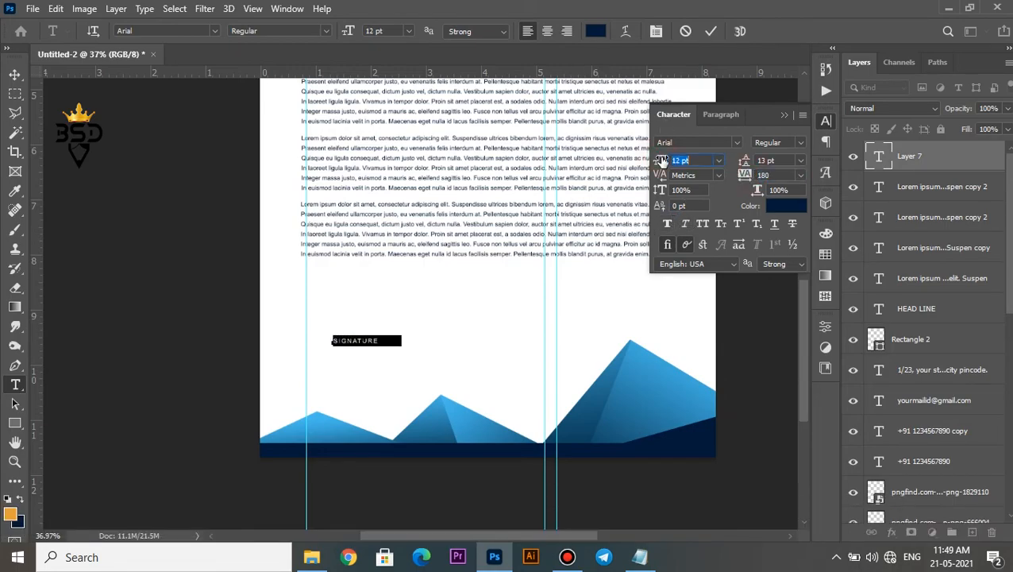
click(800, 174)
click(767, 259)
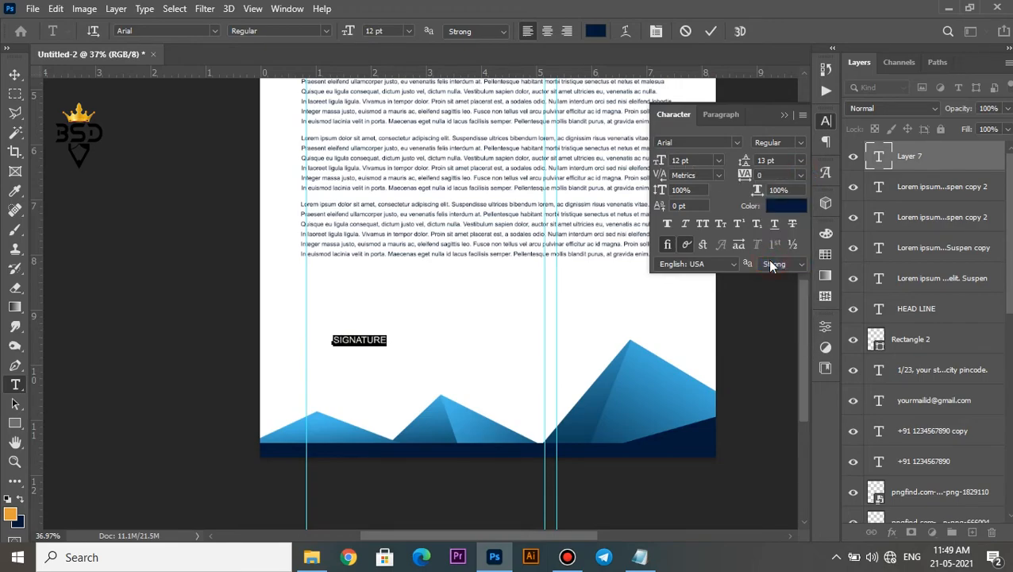
click(666, 223)
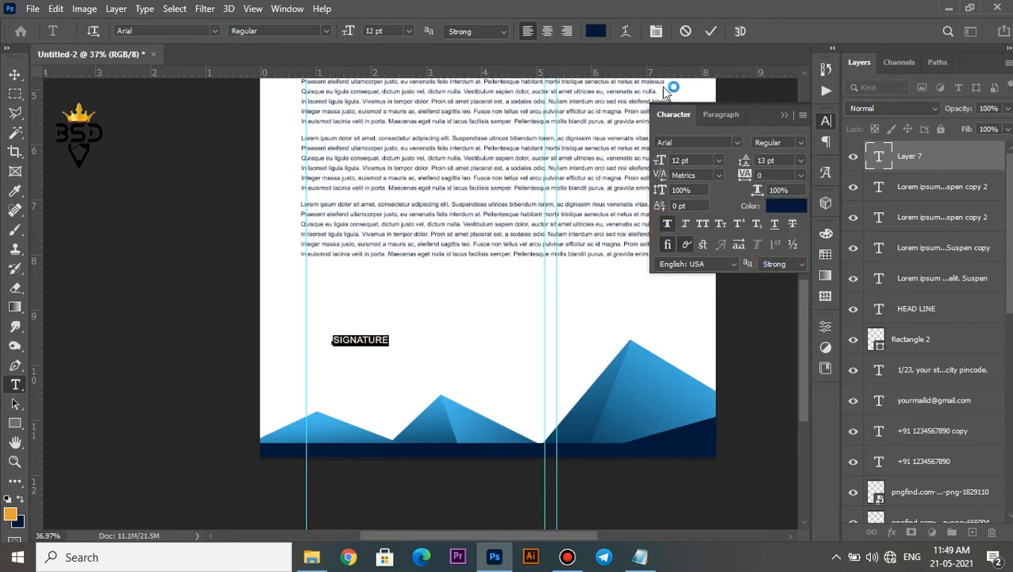
click(710, 32)
key(v)
drag(374, 347, 394, 345)
Add a Lorem Ipsum placeholder signature in Robertson Alternate, 46 pt without faux bold, and place it just above SIGNATURE
key(t)
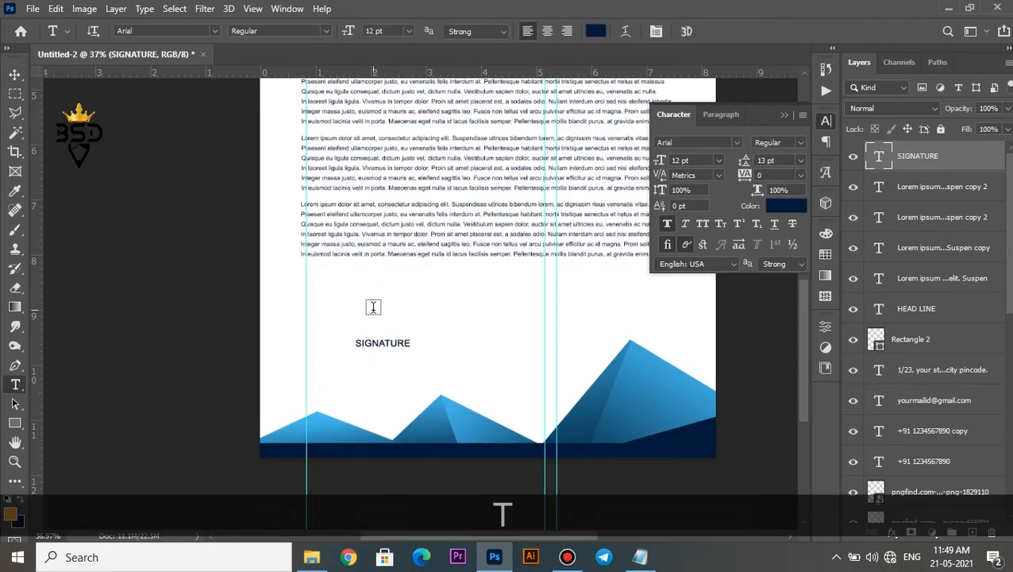
click(372, 309)
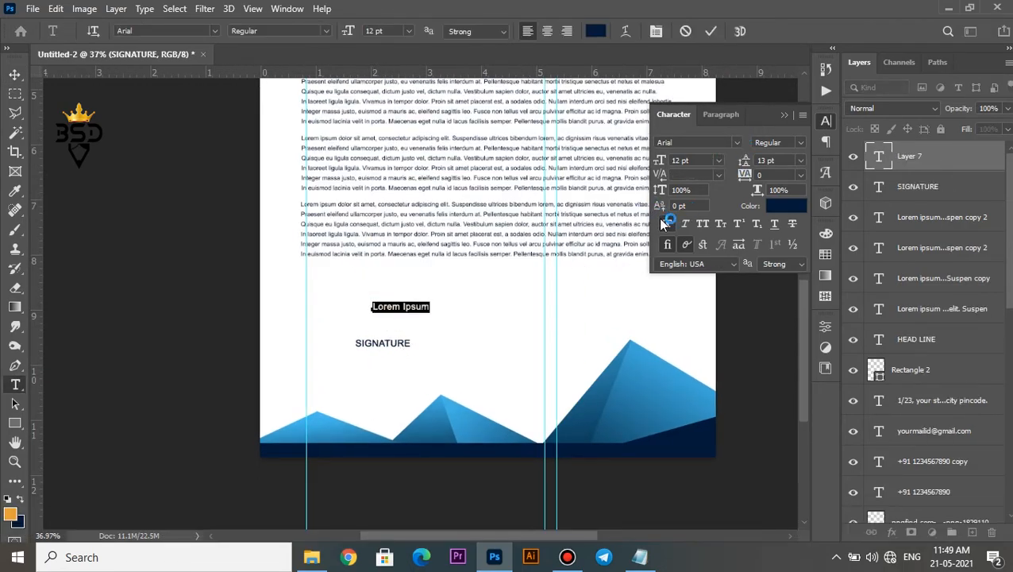
click(737, 143)
click(897, 216)
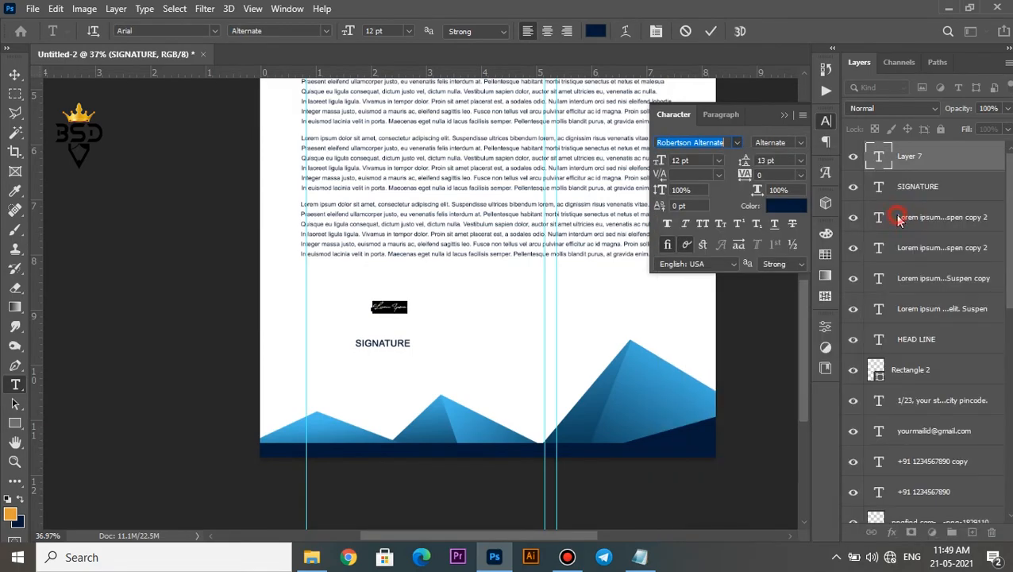
drag(671, 163, 682, 167)
click(711, 31)
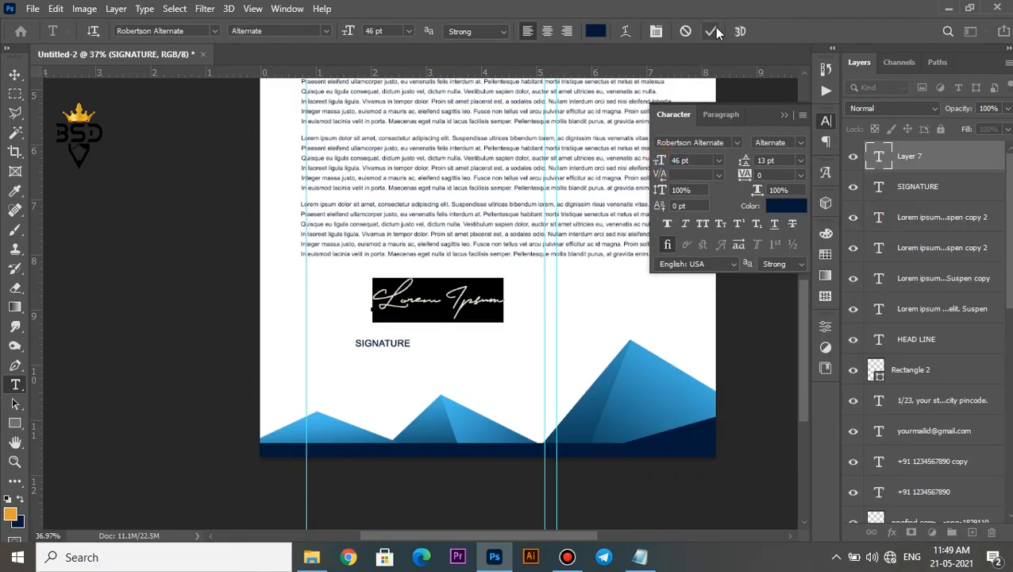
key(v)
drag(473, 310, 427, 330)
Collapse the character settings and hide the guides over the letterhead
scroll(428, 331, down, 4)
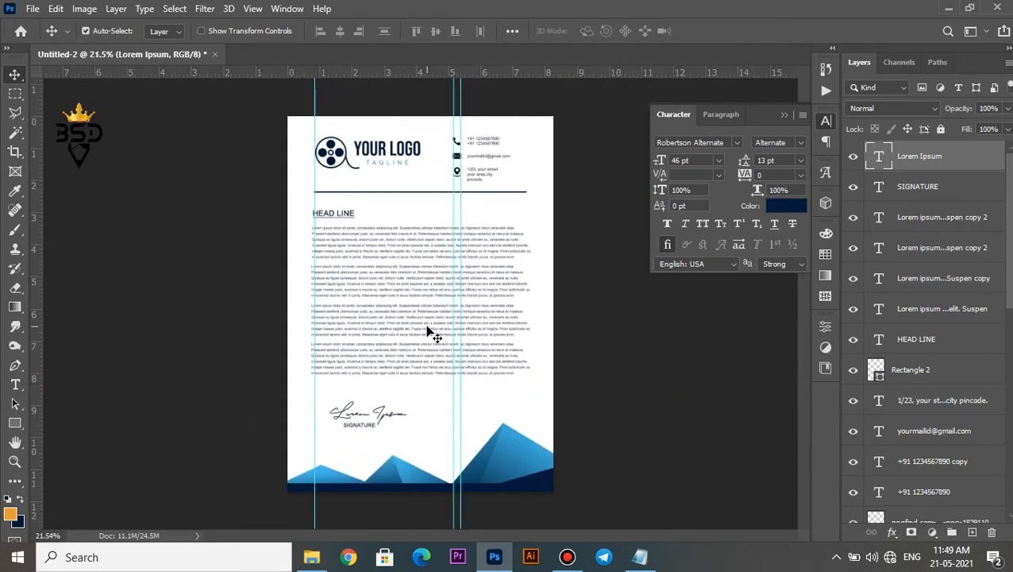
click(780, 114)
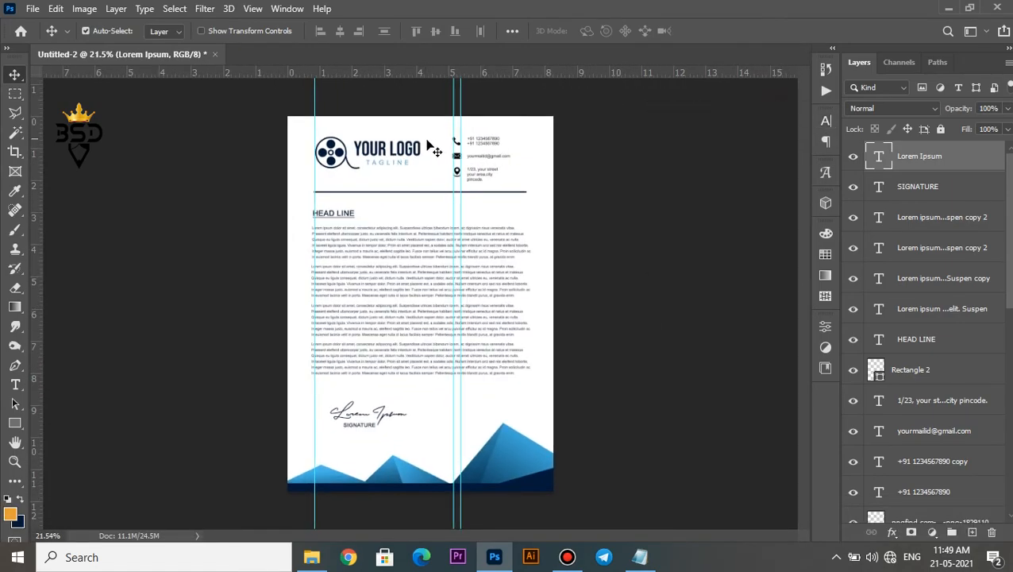
scroll(377, 158, up, 4)
key(space)
drag(375, 159, 408, 242)
scroll(408, 241, down, 2)
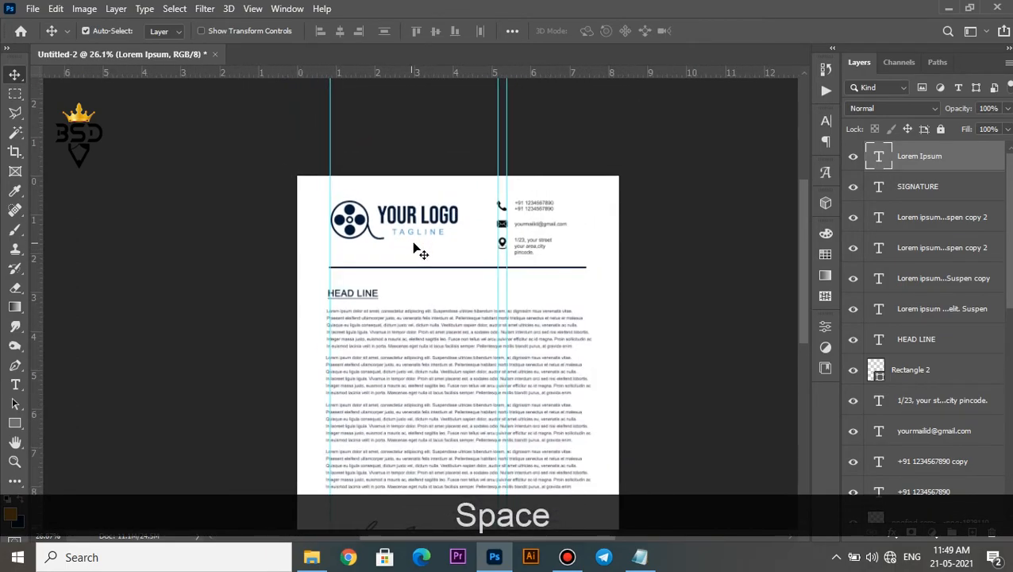
key(ctrl+h)
Examine the overall layout of the finished letterhead, fitted large enough to show the full page
scroll(413, 246, down, 3)
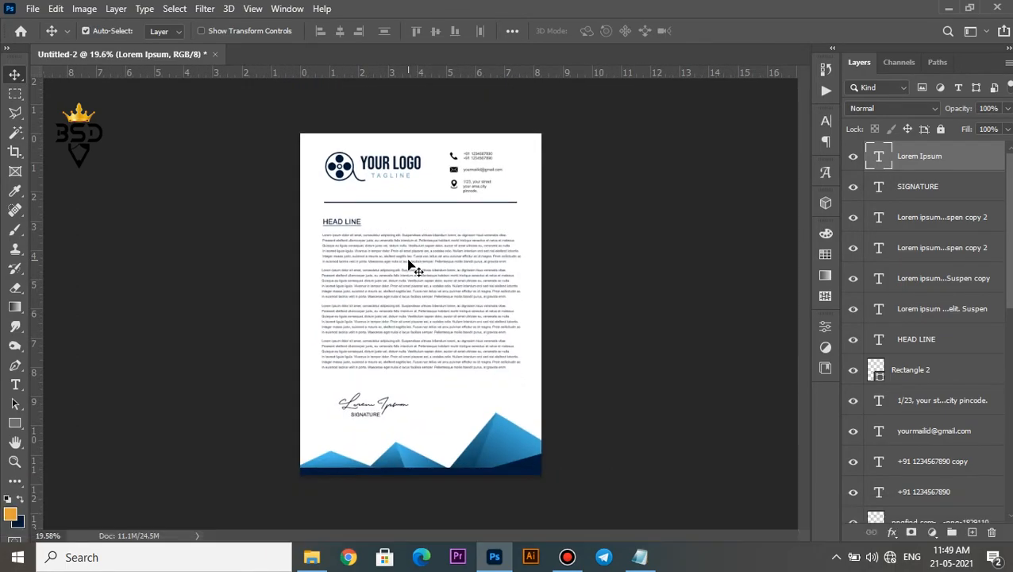
scroll(409, 260, up, 2)
key(space)
scroll(411, 268, down, 2)
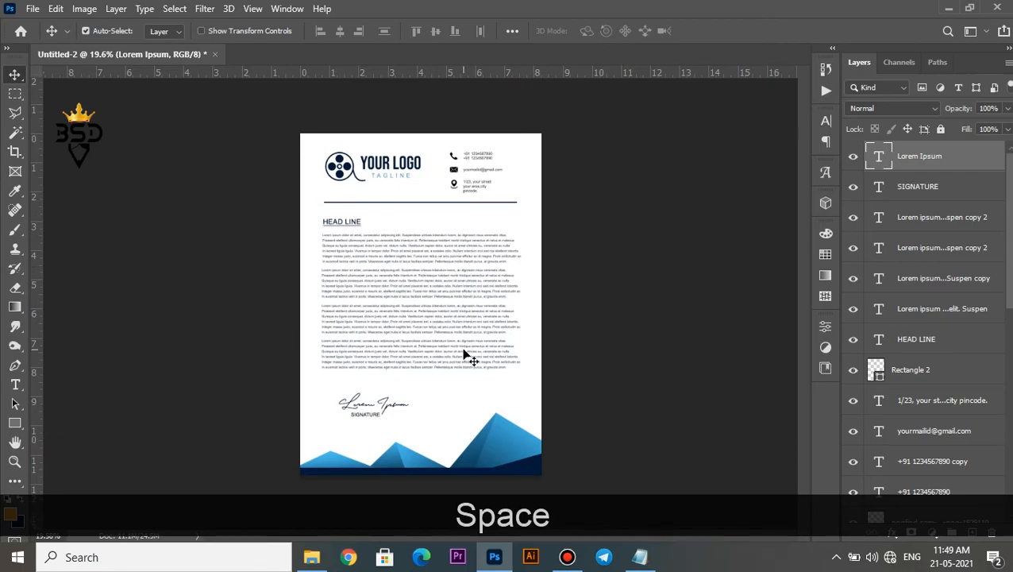
key(z)
right_click(436, 322)
click(448, 328)
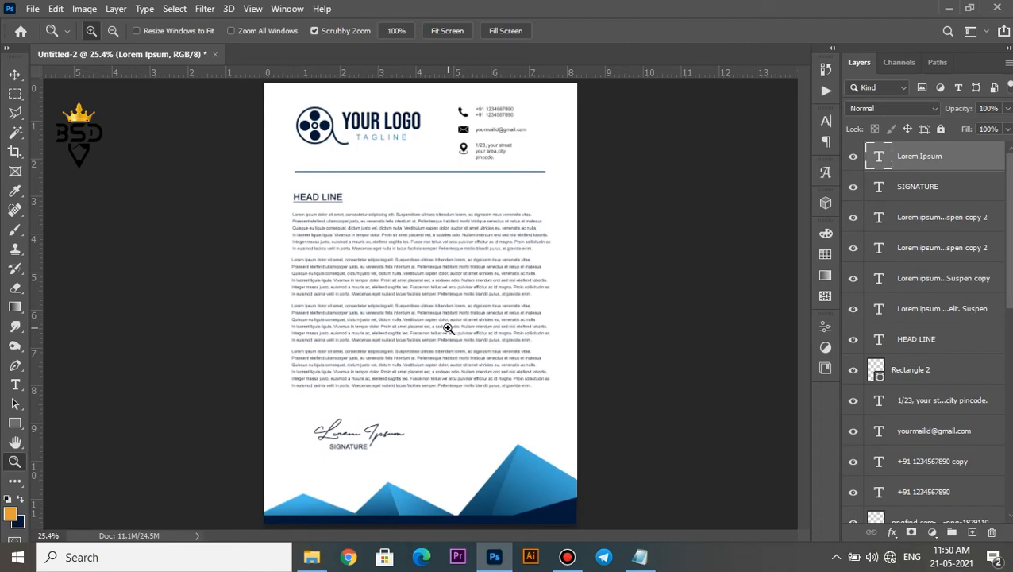
key(v)
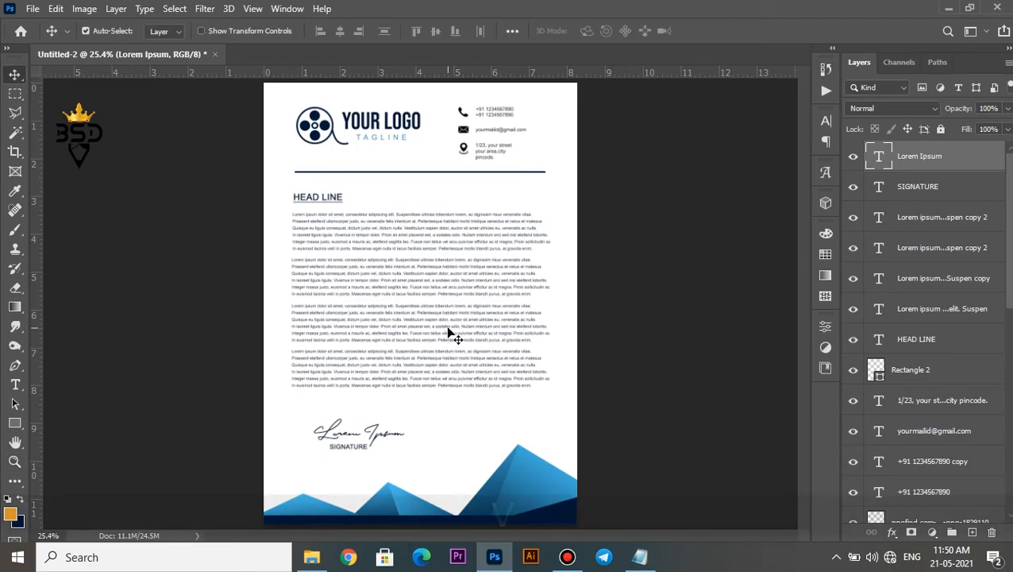